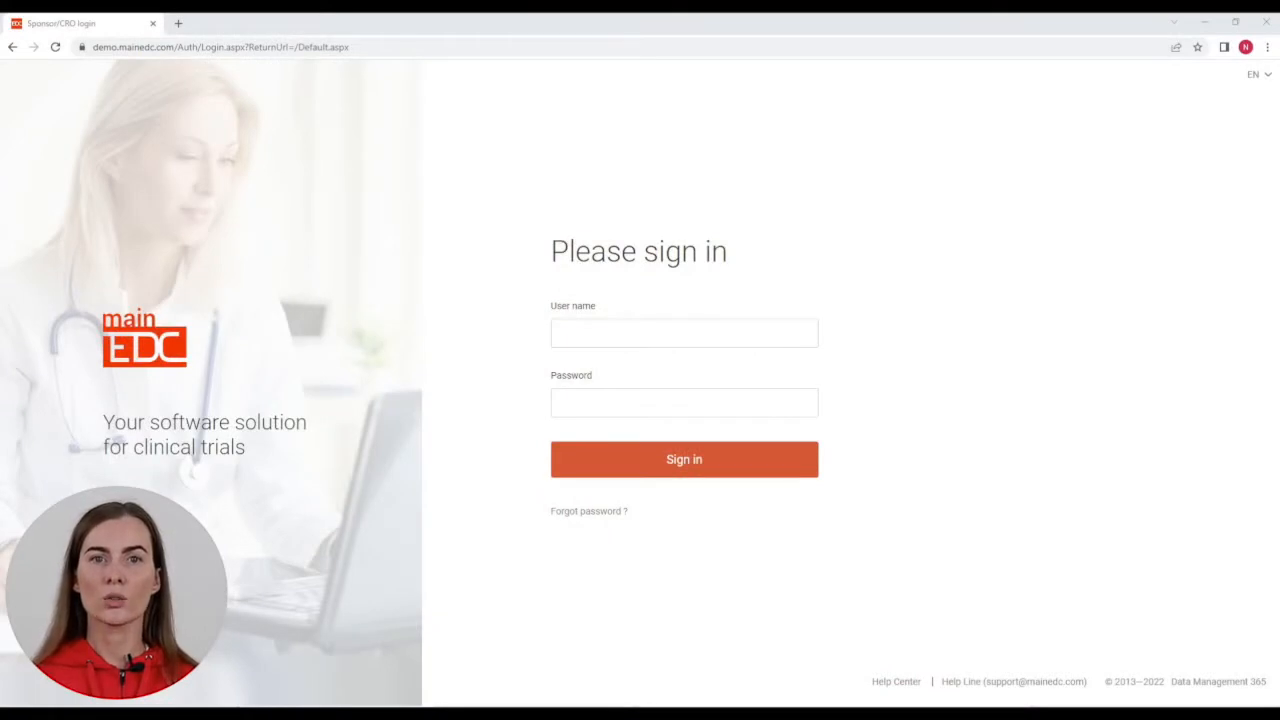
Step: Sign in with the administrator account and start a new project from the EDC All projects list
{"action": "left_click", "coordinate": [684, 333]}
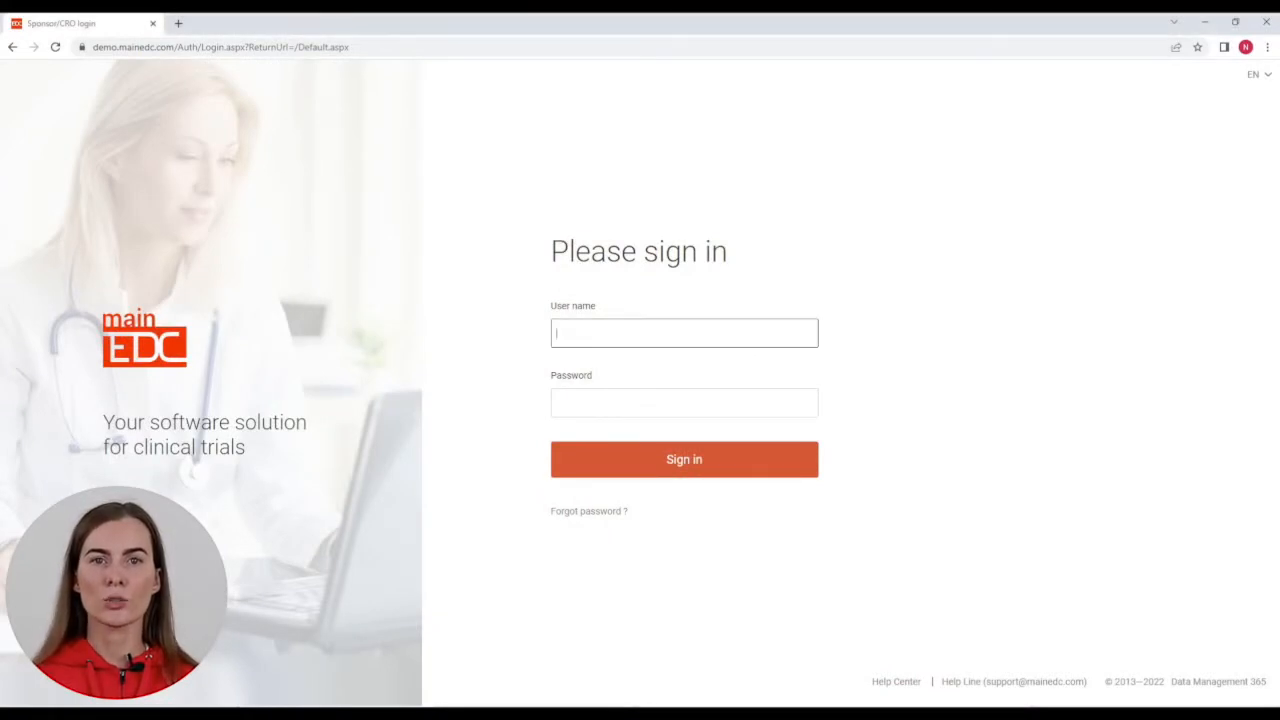
{"action": "type", "text": "app_admin"}
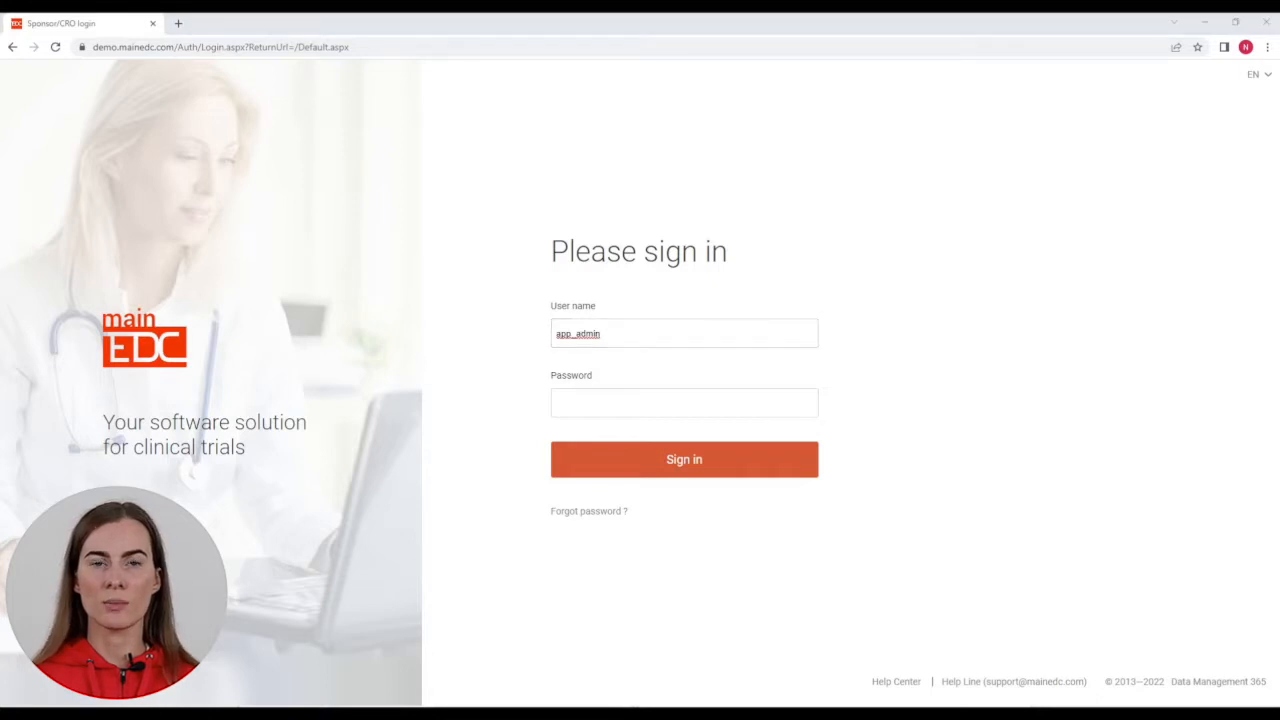
{"action": "key", "text": "Tab"}
{"action": "type", "text": "••••••••"}
{"action": "key", "text": "Return"}
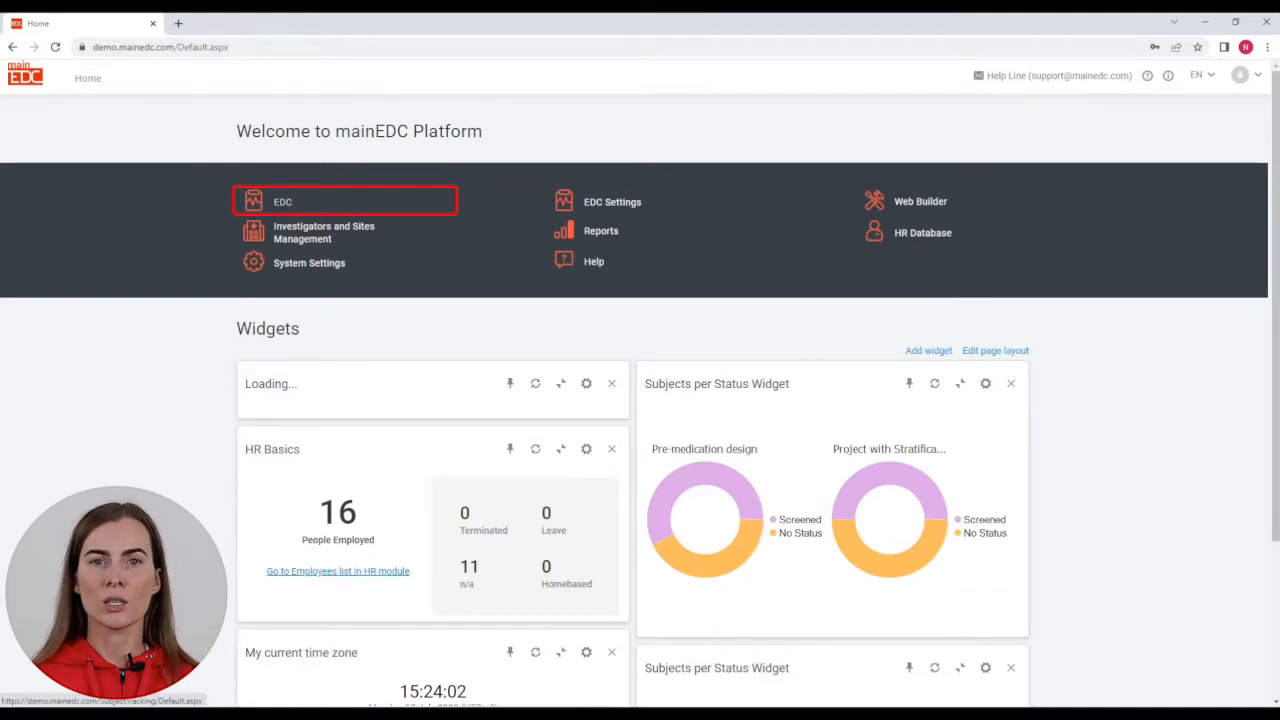
{"action": "left_click", "coordinate": [283, 201]}
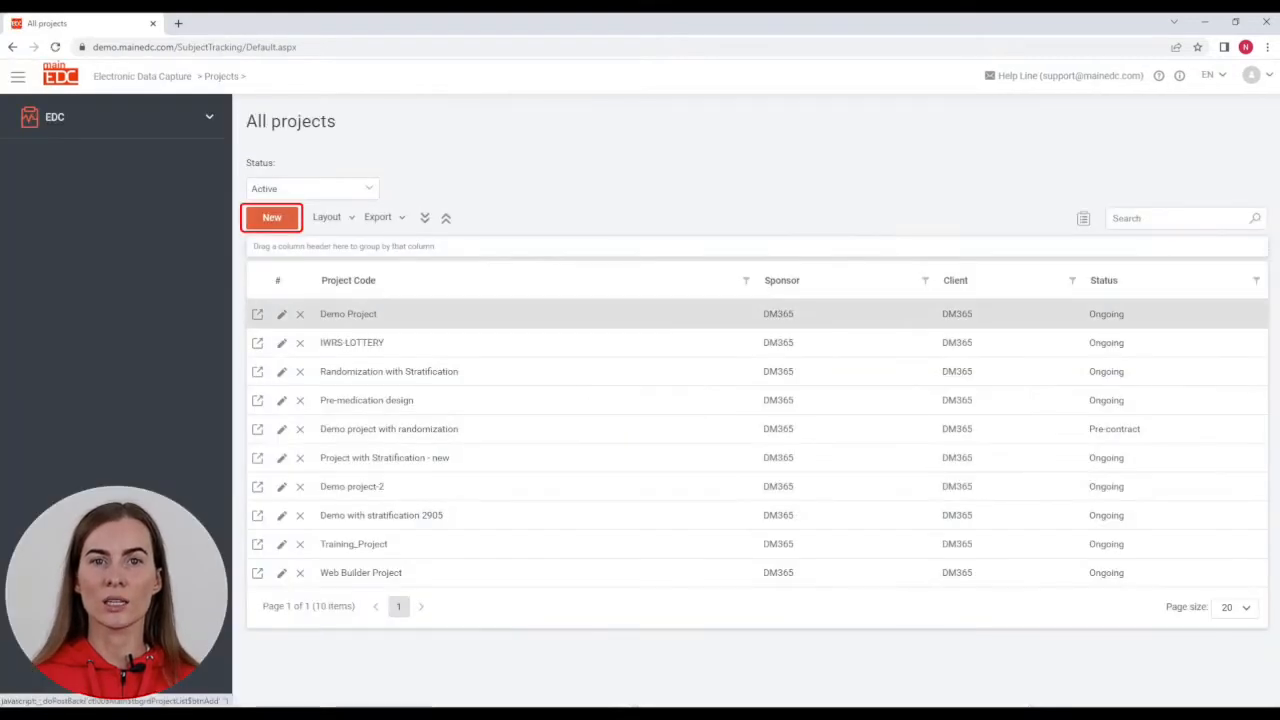
{"action": "left_click", "coordinate": [271, 217]}
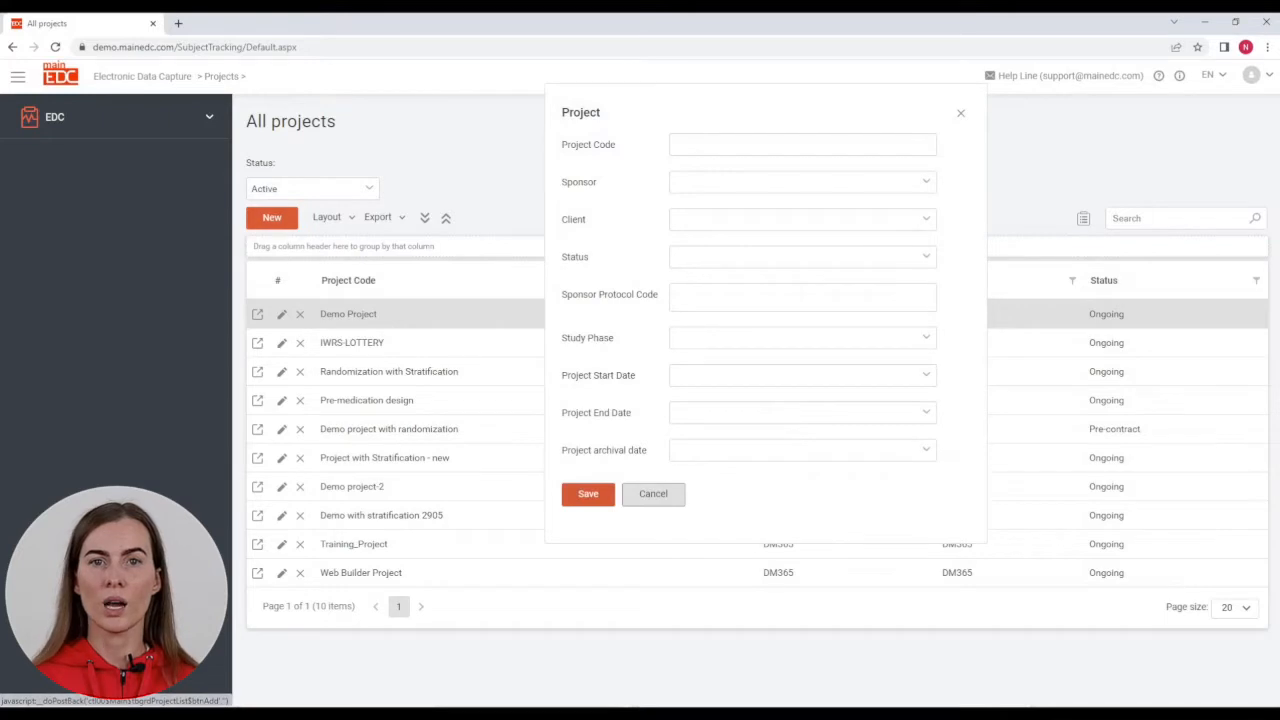
Step: Enter project code For Web Builder Project, client DM365, status Ongoing and protocol code NA
{"action": "left_click", "coordinate": [740, 143]}
{"action": "type", "text": "For Web Builder Project"}
{"action": "key", "text": "Tab"}
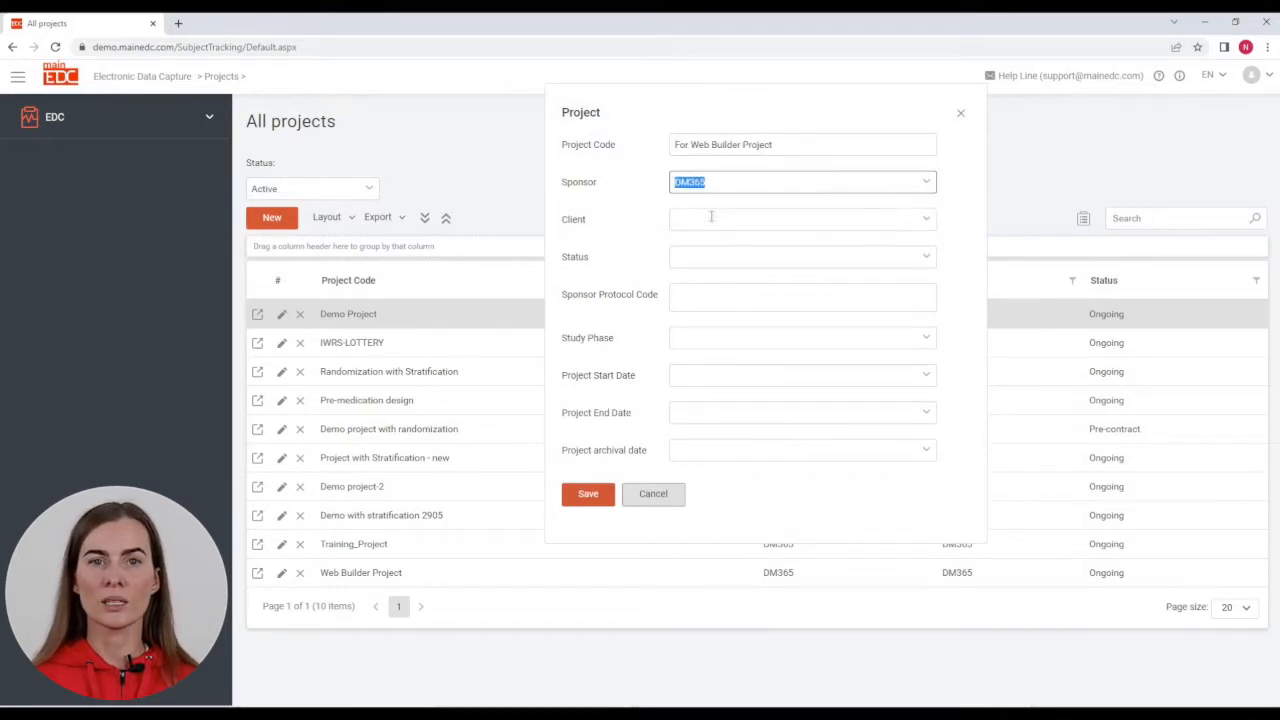
{"action": "left_click", "coordinate": [711, 218]}
{"action": "left_click", "coordinate": [700, 240]}
{"action": "left_click", "coordinate": [706, 257]}
{"action": "left_click", "coordinate": [706, 297]}
{"action": "left_click", "coordinate": [694, 294]}
{"action": "type", "text": "NA"}
Step: Set study phase I and dates 18-Jul-2022 to 18-Jul-2024, then save the project
{"action": "left_click", "coordinate": [703, 338]}
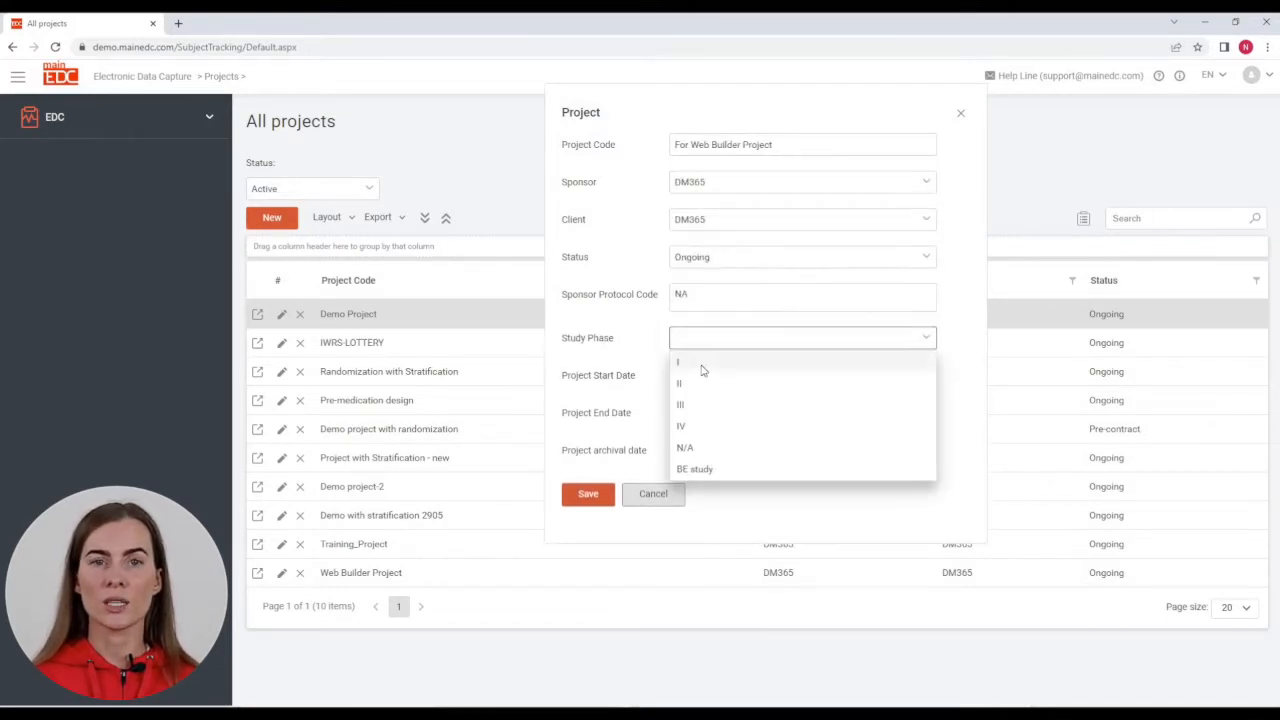
{"action": "left_click", "coordinate": [678, 362]}
{"action": "left_click", "coordinate": [748, 375]}
{"action": "left_click", "coordinate": [716, 413]}
{"action": "key", "text": "BackSpace"}
{"action": "type", "text": "4"}
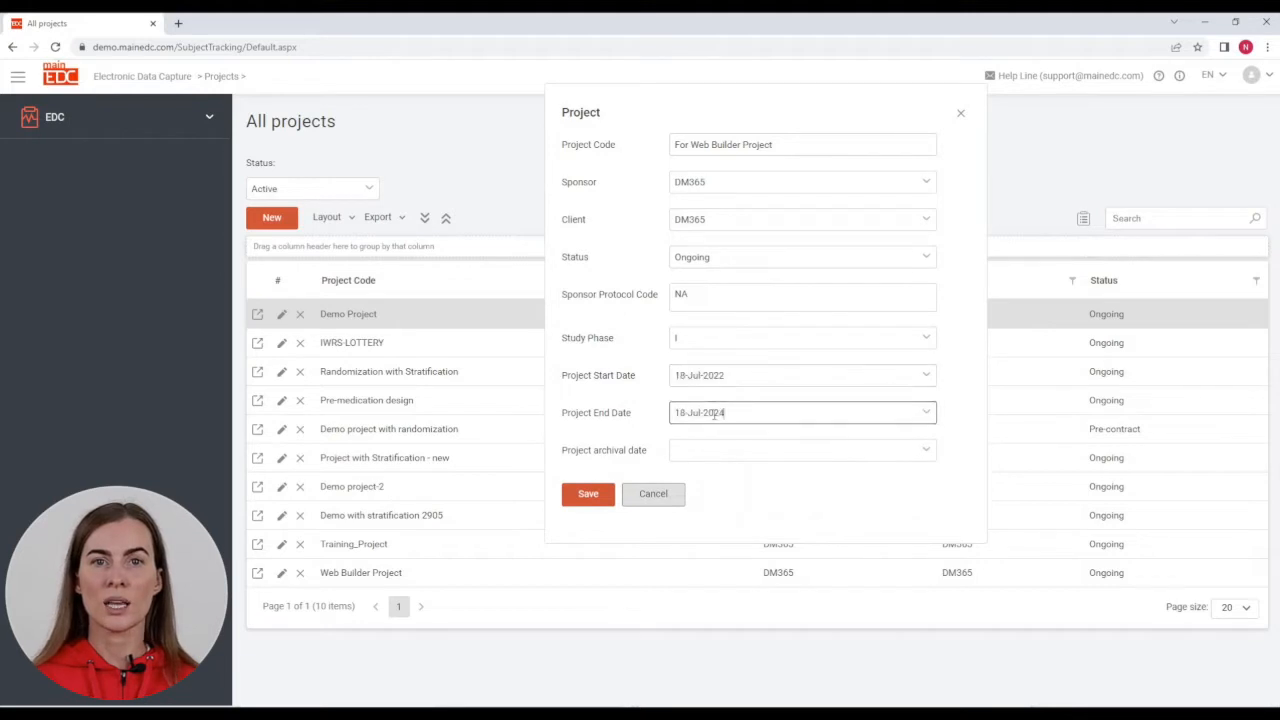
{"action": "left_click", "coordinate": [588, 494]}
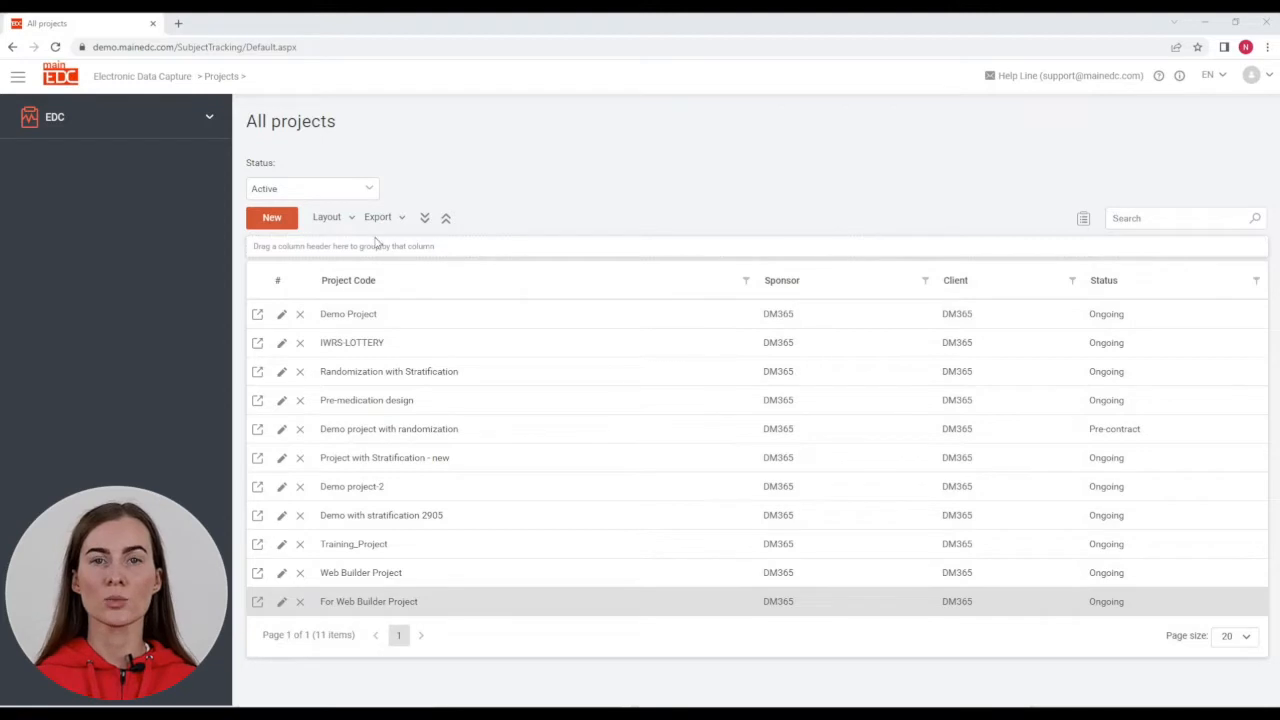
{"action": "left_click", "coordinate": [211, 121]}
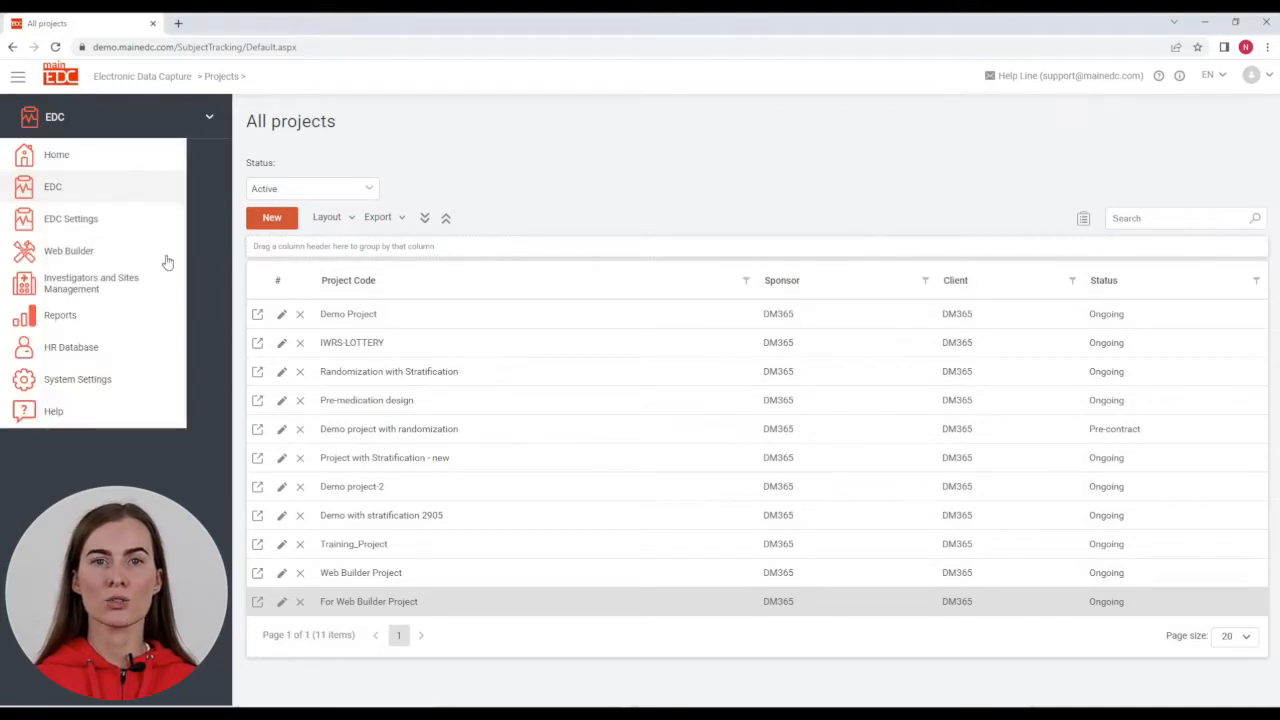
{"action": "left_click", "coordinate": [346, 607]}
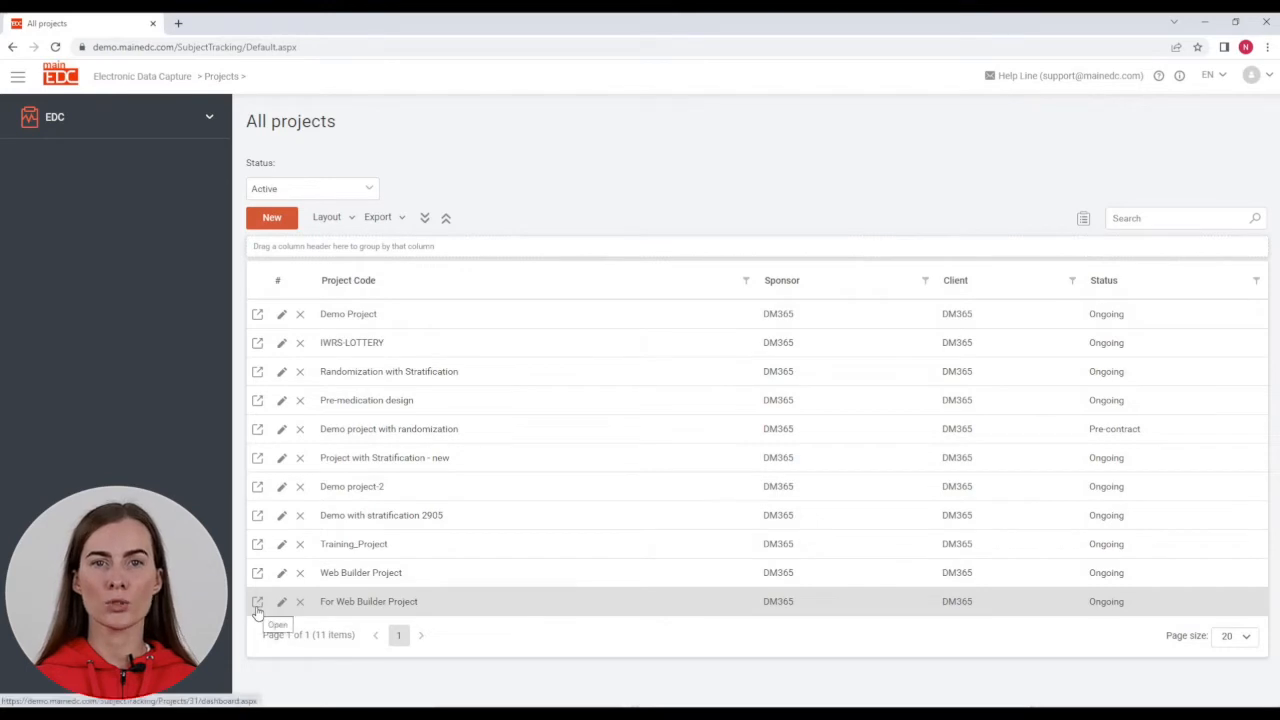
Step: Open the project's Sponsor/CRO Users list and start adding a new person
{"action": "left_click", "coordinate": [257, 605]}
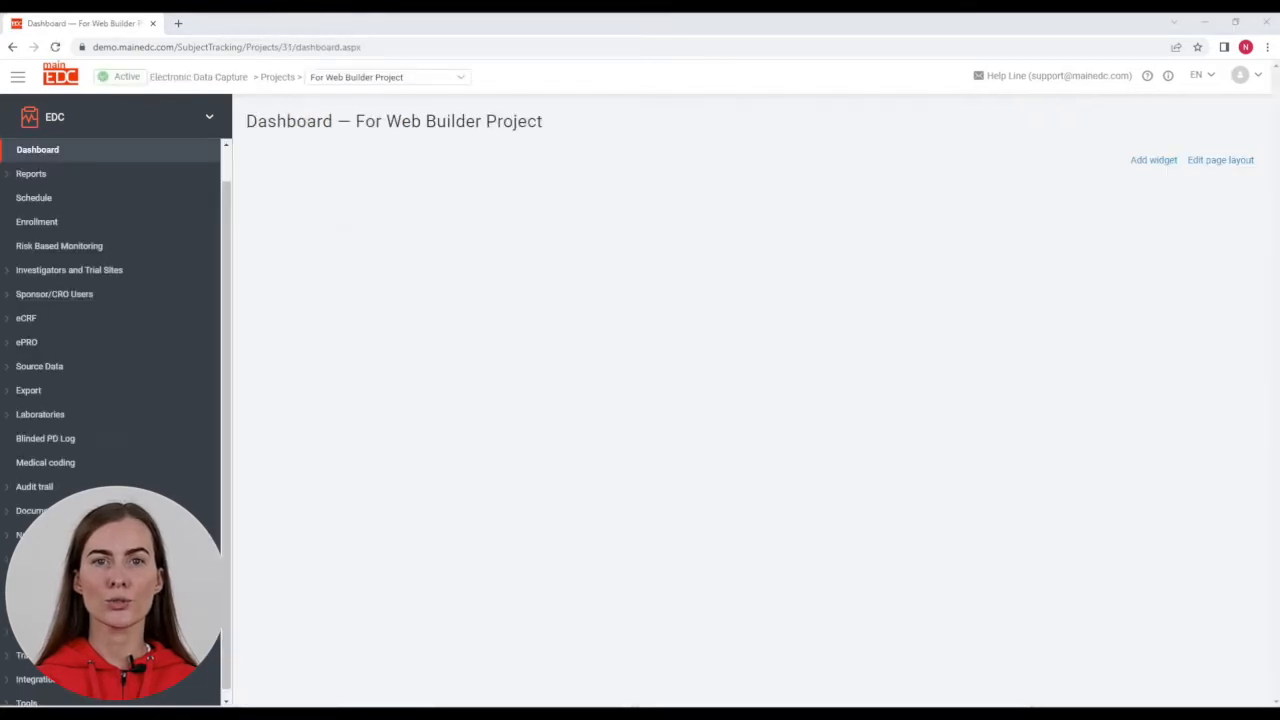
{"action": "left_click", "coordinate": [89, 295]}
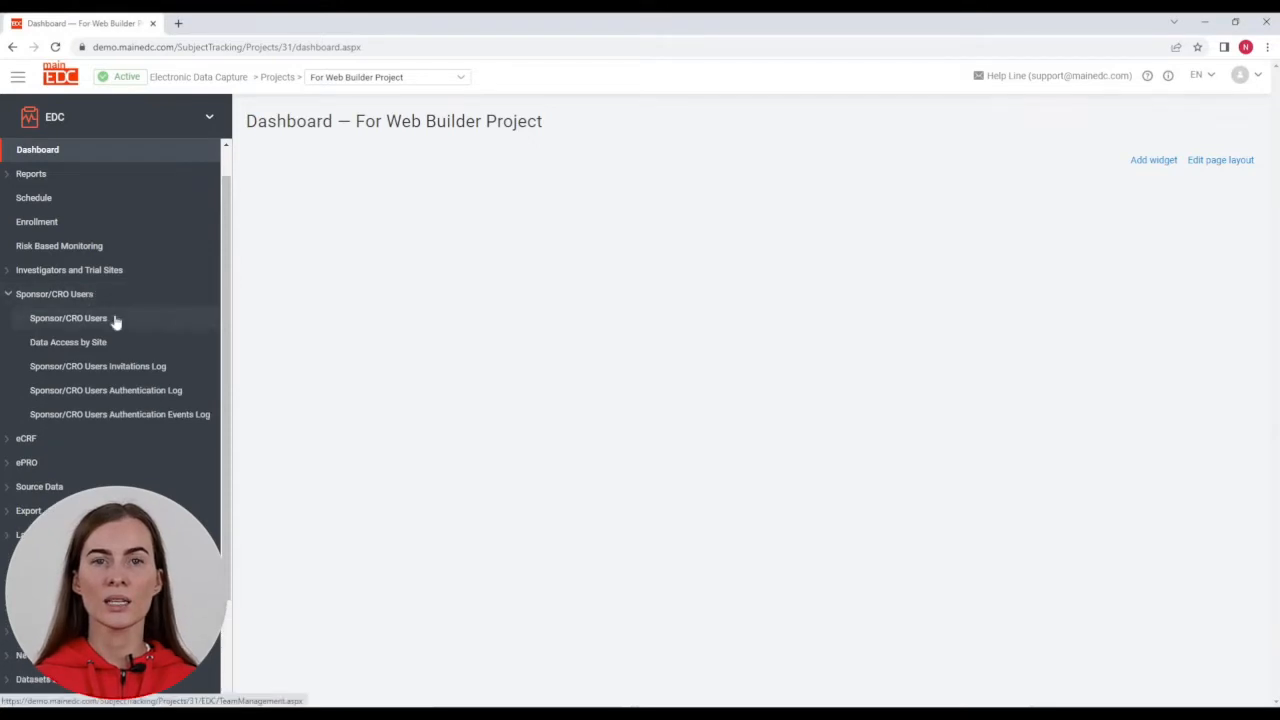
{"action": "left_click", "coordinate": [114, 318]}
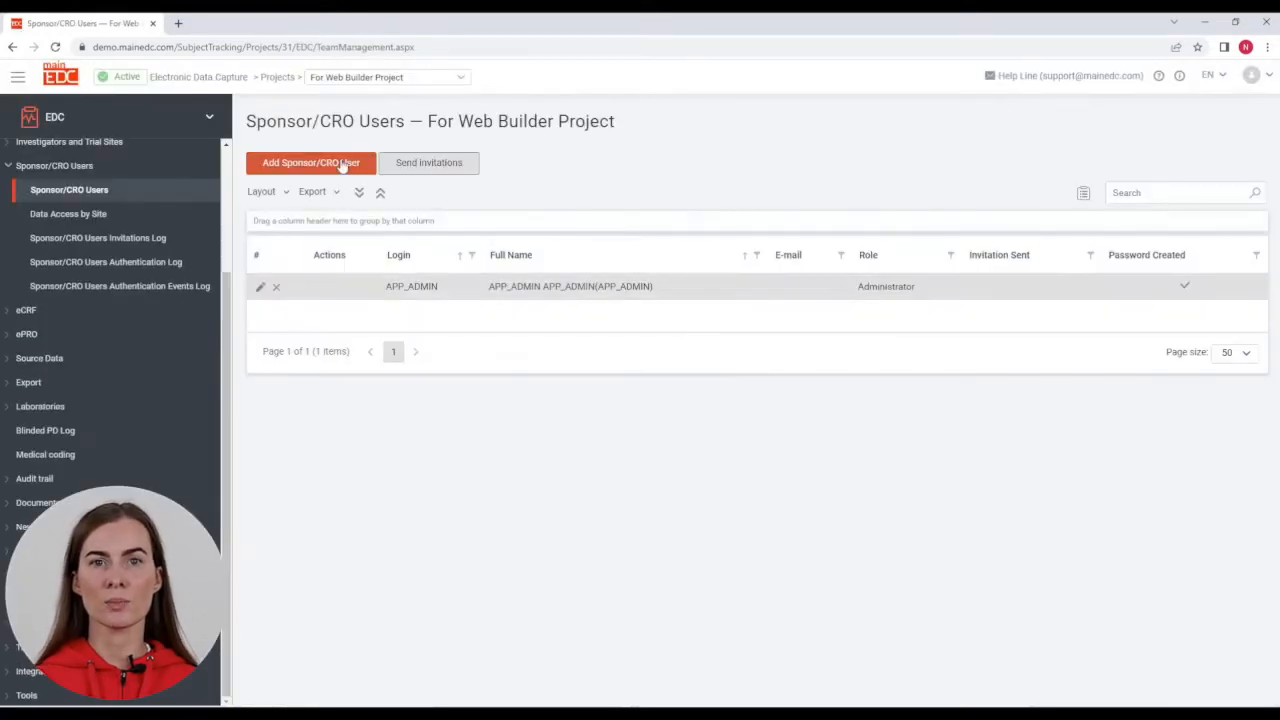
{"action": "left_click", "coordinate": [342, 165]}
{"action": "left_click", "coordinate": [532, 130]}
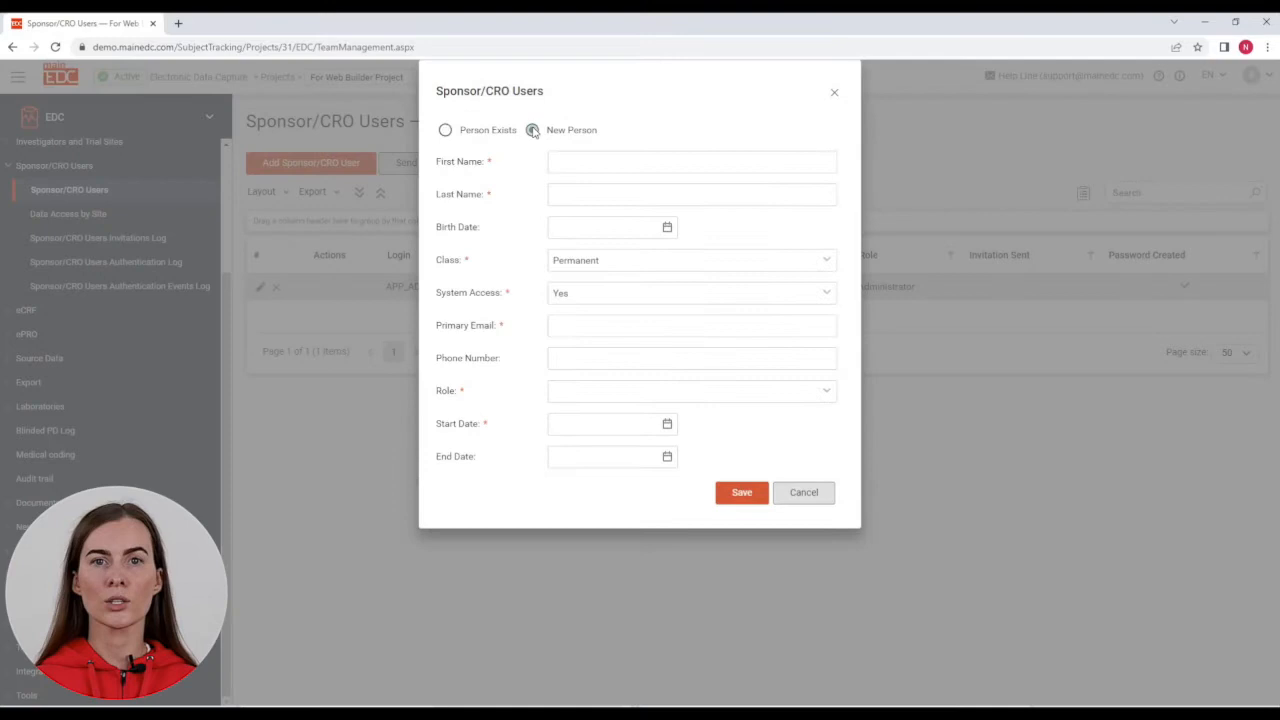
Step: Enter the user's first name, last name and e-mail, role Data Manager (DM), start date today, and save
{"action": "left_click", "coordinate": [579, 166]}
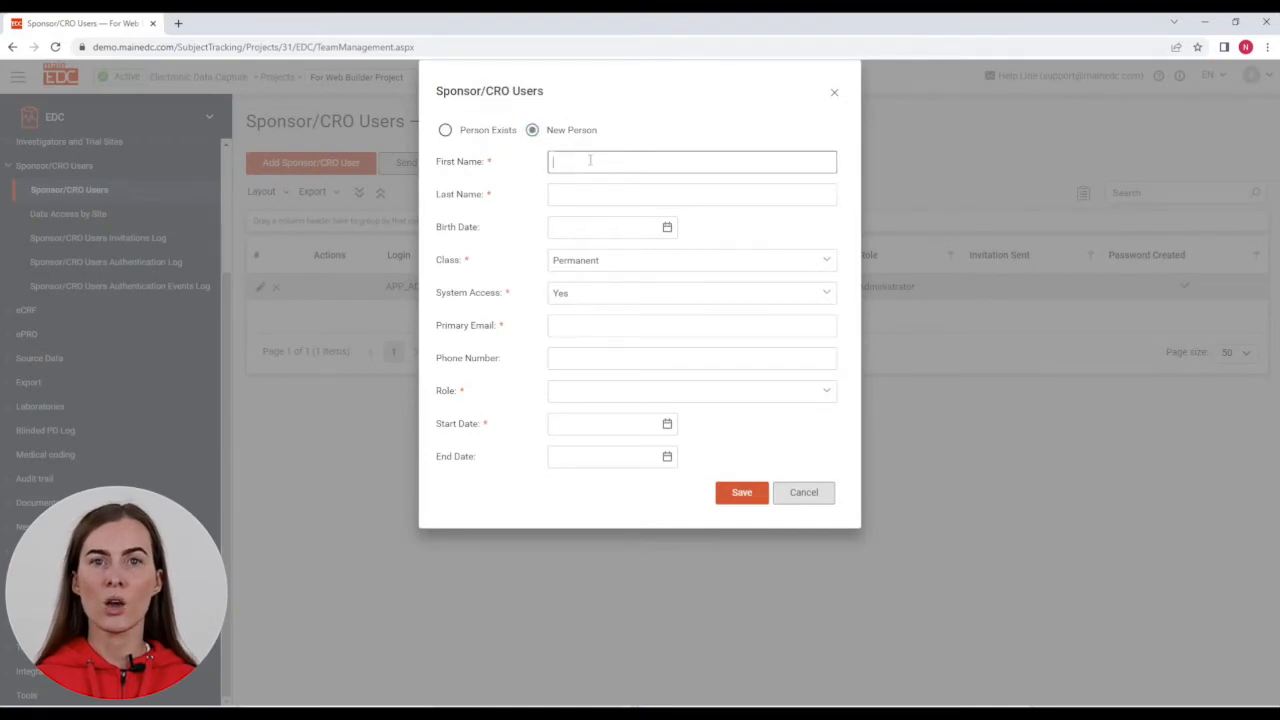
{"action": "left_click", "coordinate": [600, 197]}
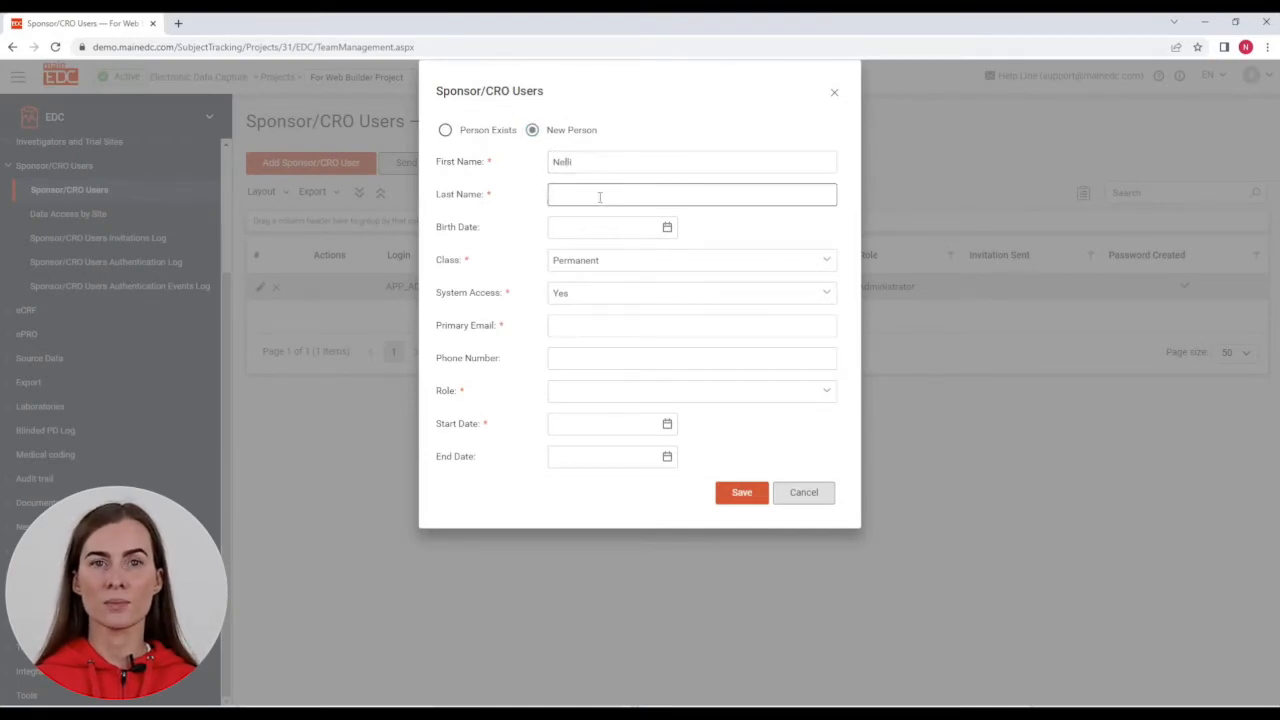
{"action": "left_click", "coordinate": [582, 327]}
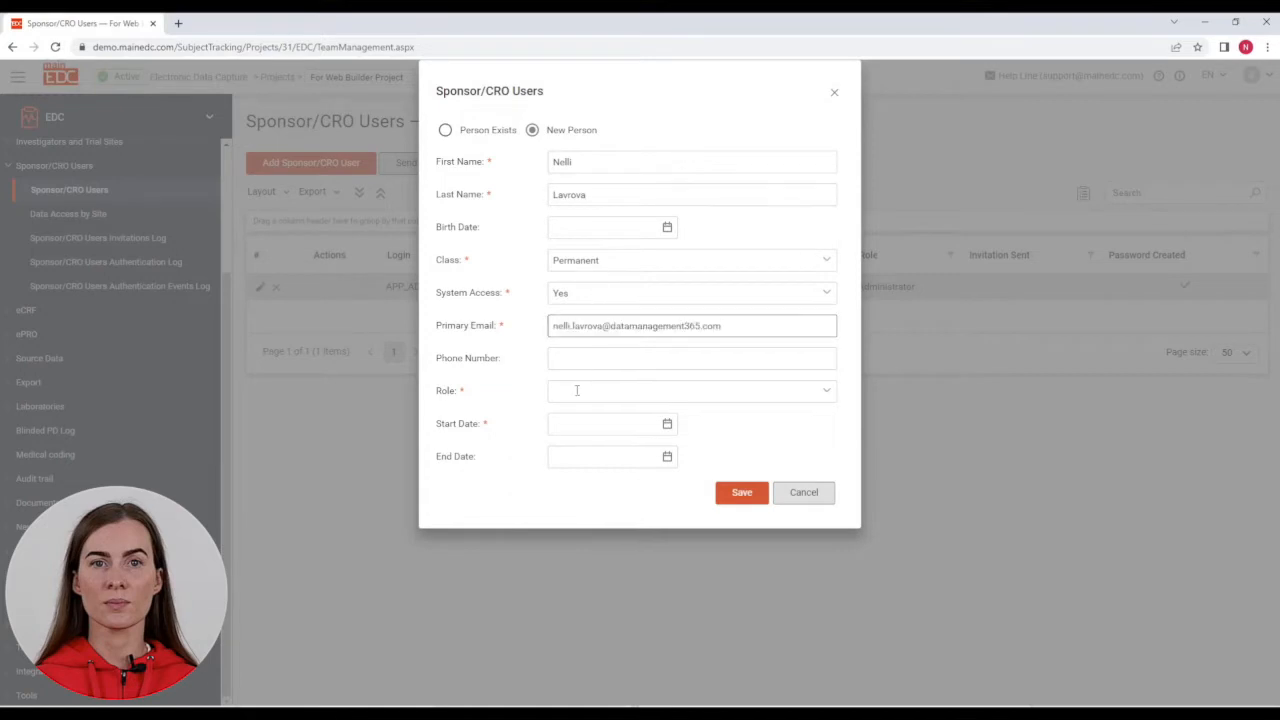
{"action": "left_click", "coordinate": [578, 390]}
{"action": "left_click", "coordinate": [615, 454]}
{"action": "left_click", "coordinate": [668, 425]}
{"action": "left_click", "coordinate": [641, 622]}
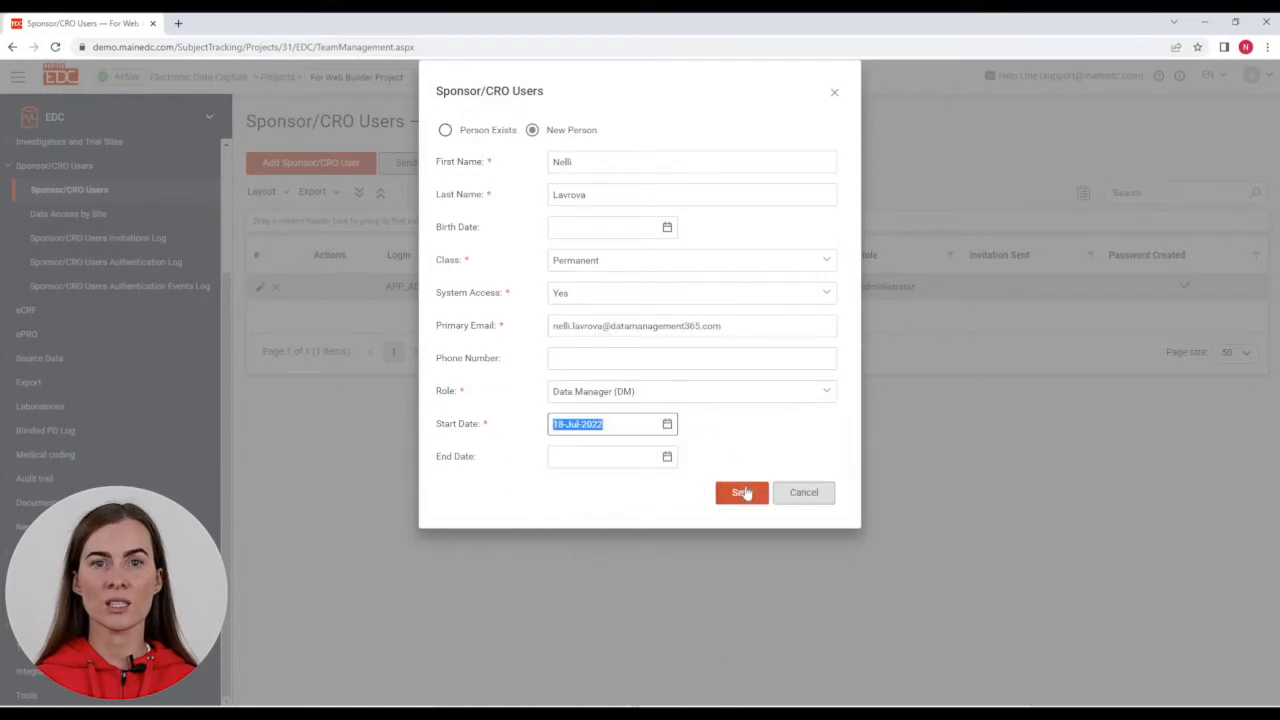
{"action": "left_click", "coordinate": [742, 491]}
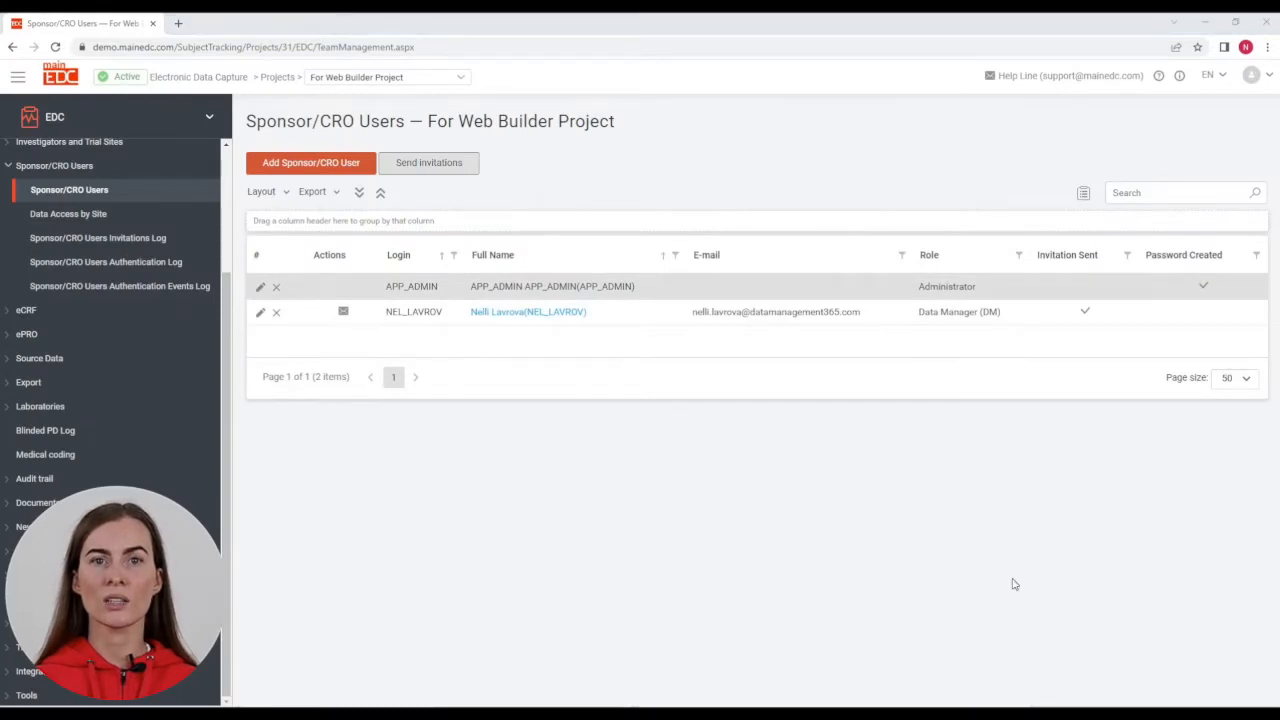
Step: Send the new Data Manager user an invitation
{"action": "left_click", "coordinate": [342, 316]}
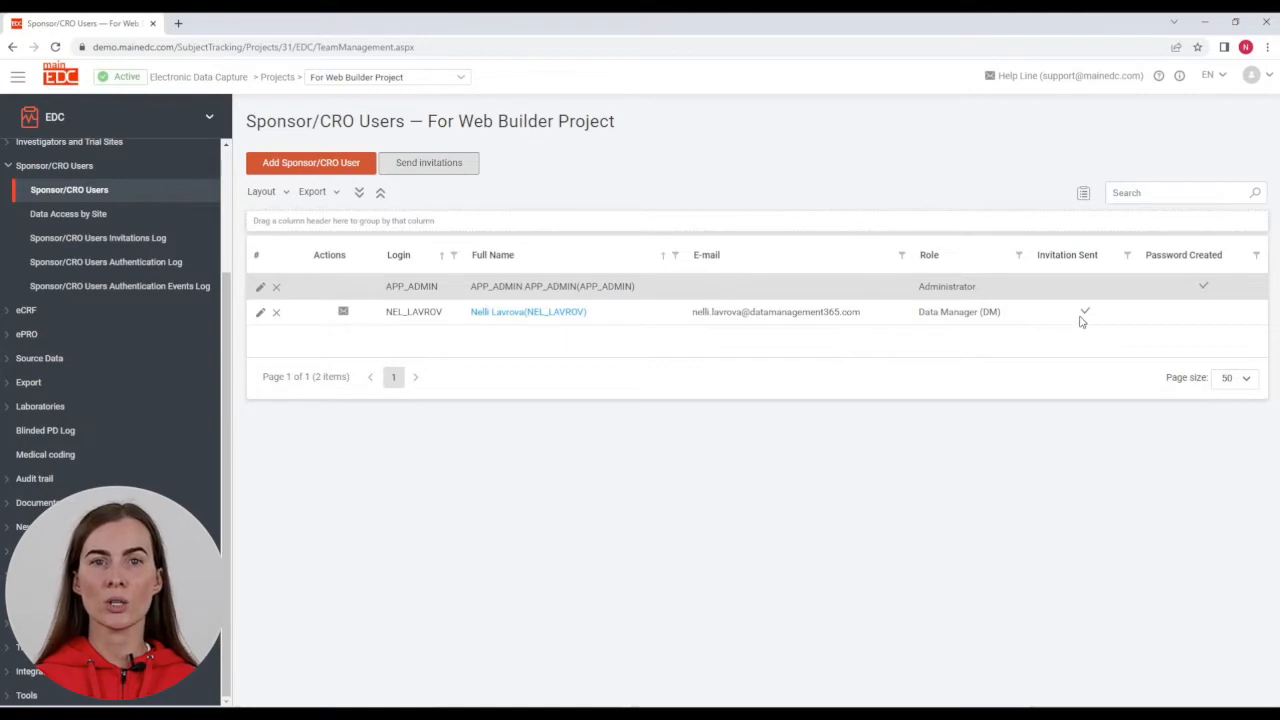
{"action": "mouse_move", "coordinate": [1081, 321]}
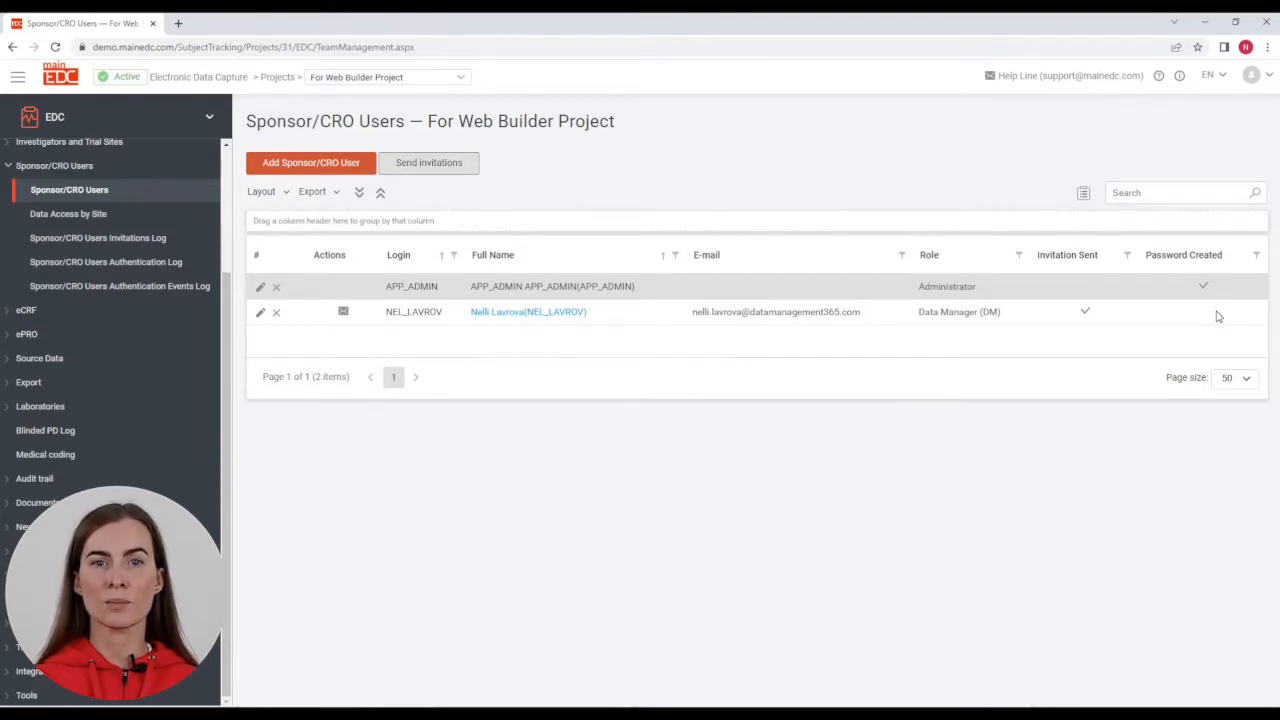
{"action": "left_click", "coordinate": [212, 122]}
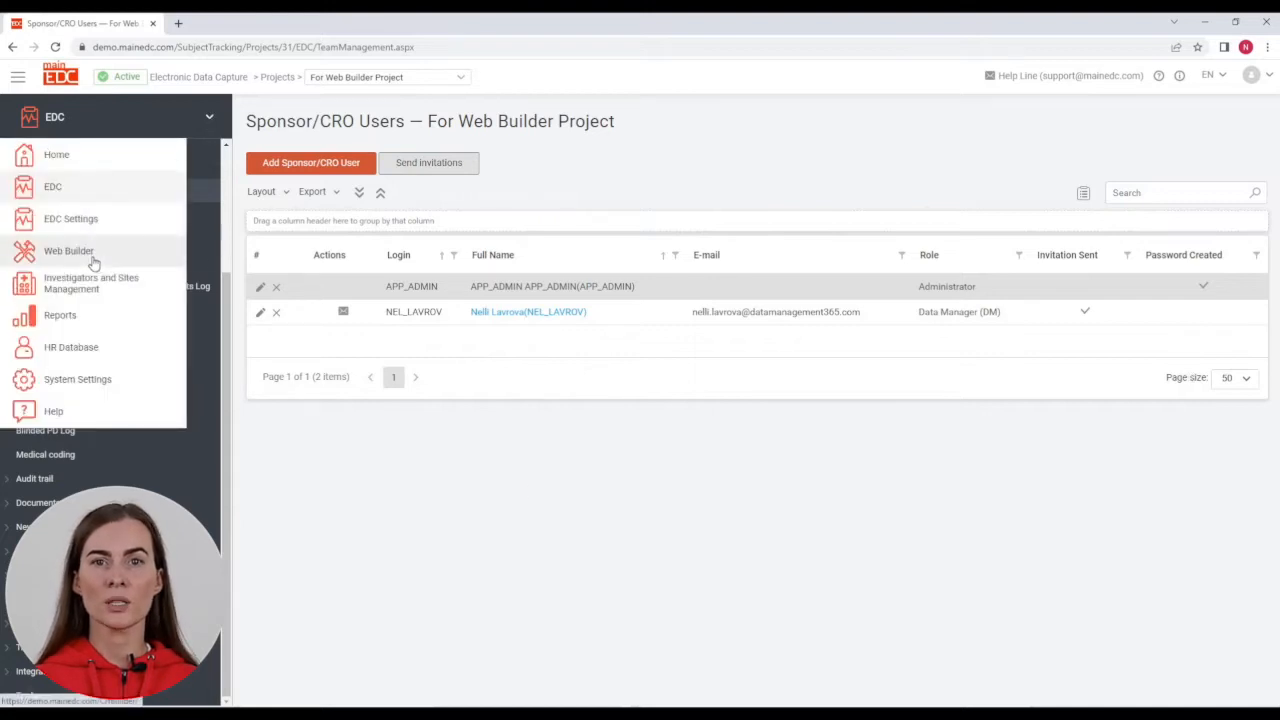
Step: Switch to Web Builder and export the eCRF of the BE_demo_27 trial
{"action": "left_click", "coordinate": [94, 257]}
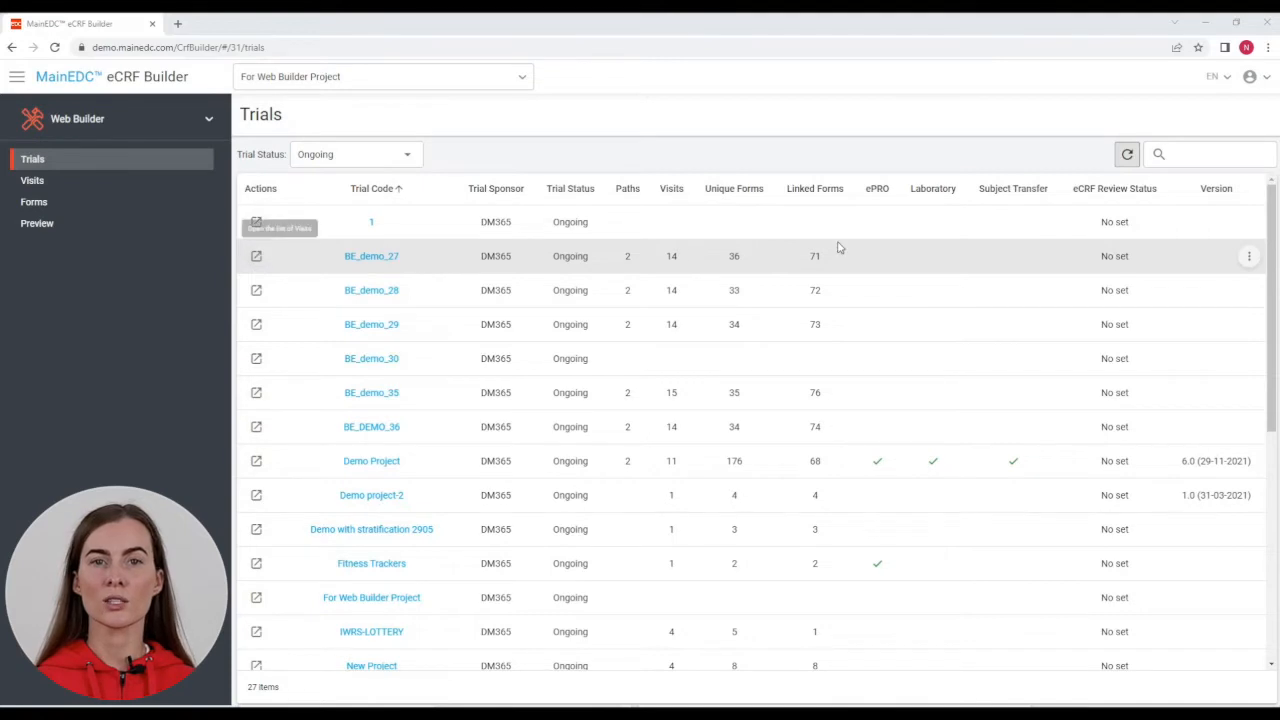
{"action": "left_click", "coordinate": [1249, 258]}
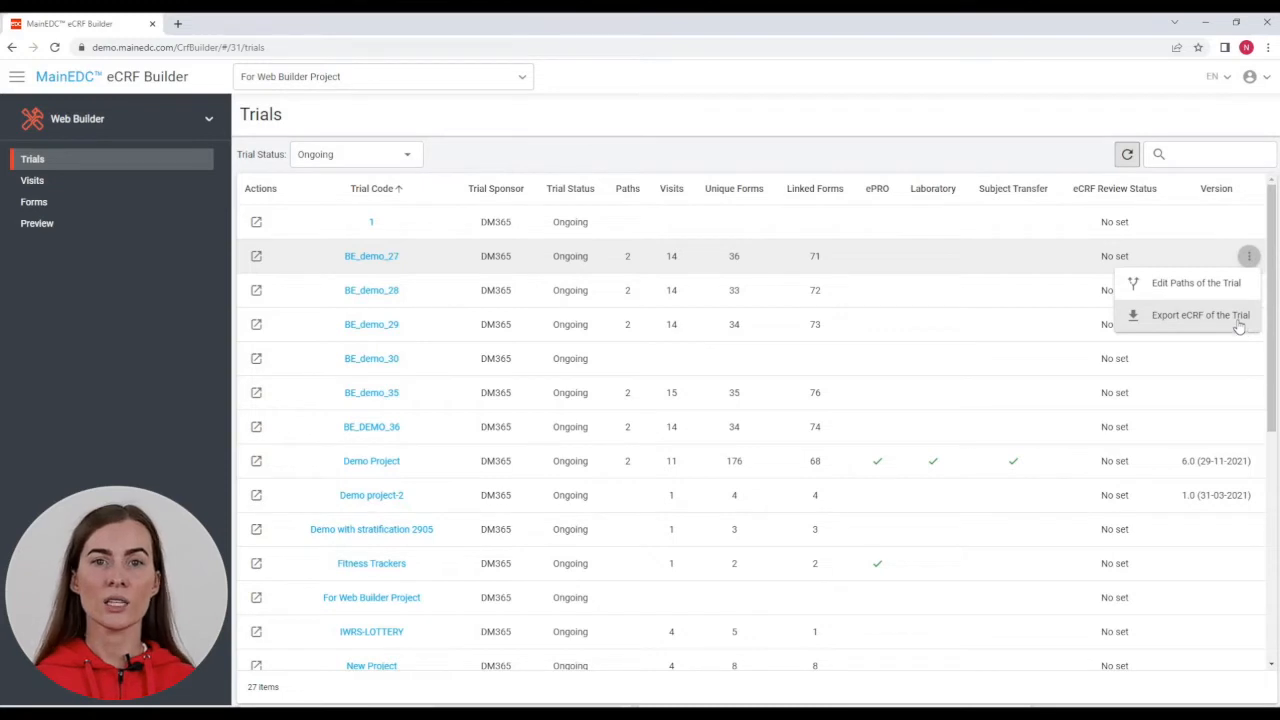
{"action": "left_click", "coordinate": [1219, 318]}
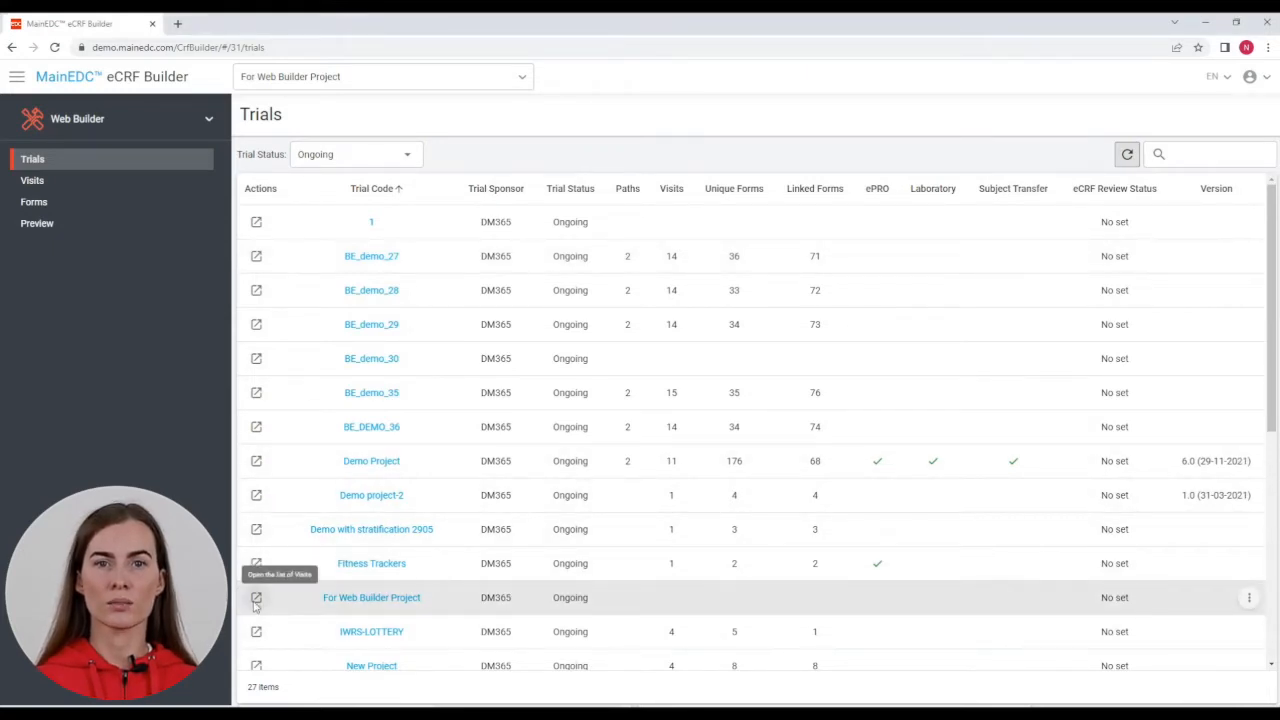
Step: Open For Web Builder Project's empty visit list and begin a new visit
{"action": "left_click", "coordinate": [255, 602]}
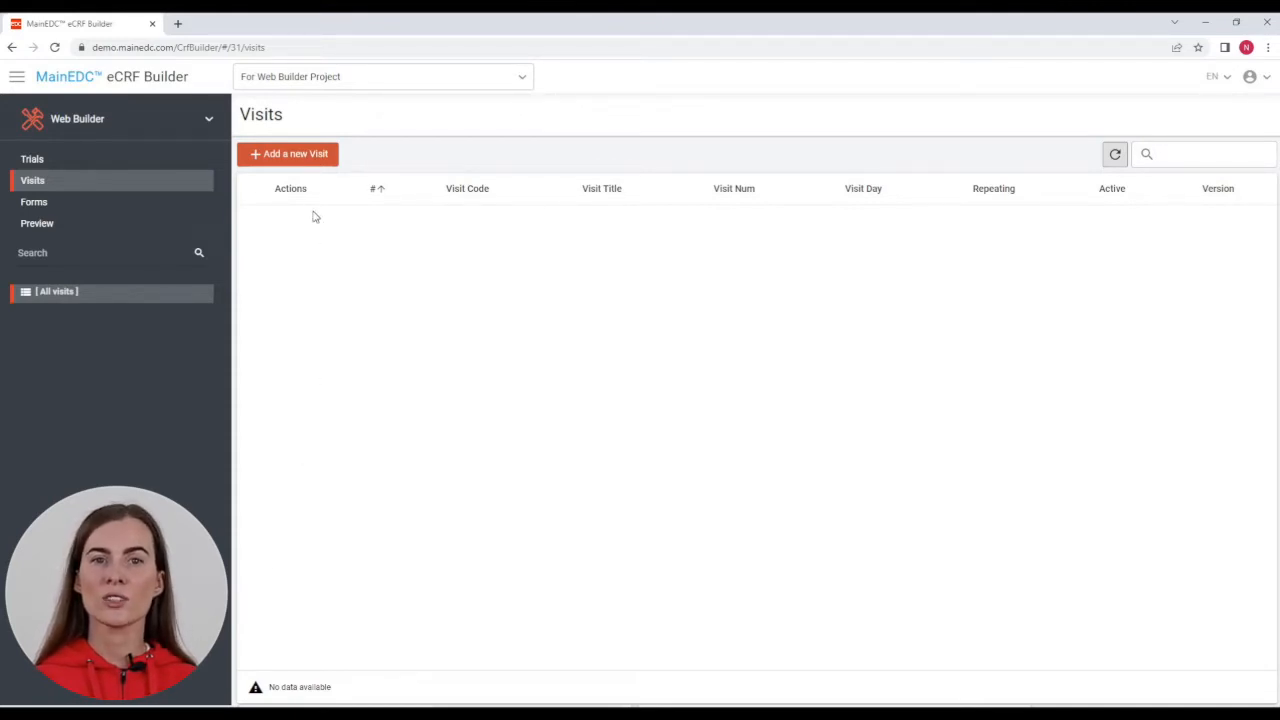
{"action": "left_click", "coordinate": [307, 158]}
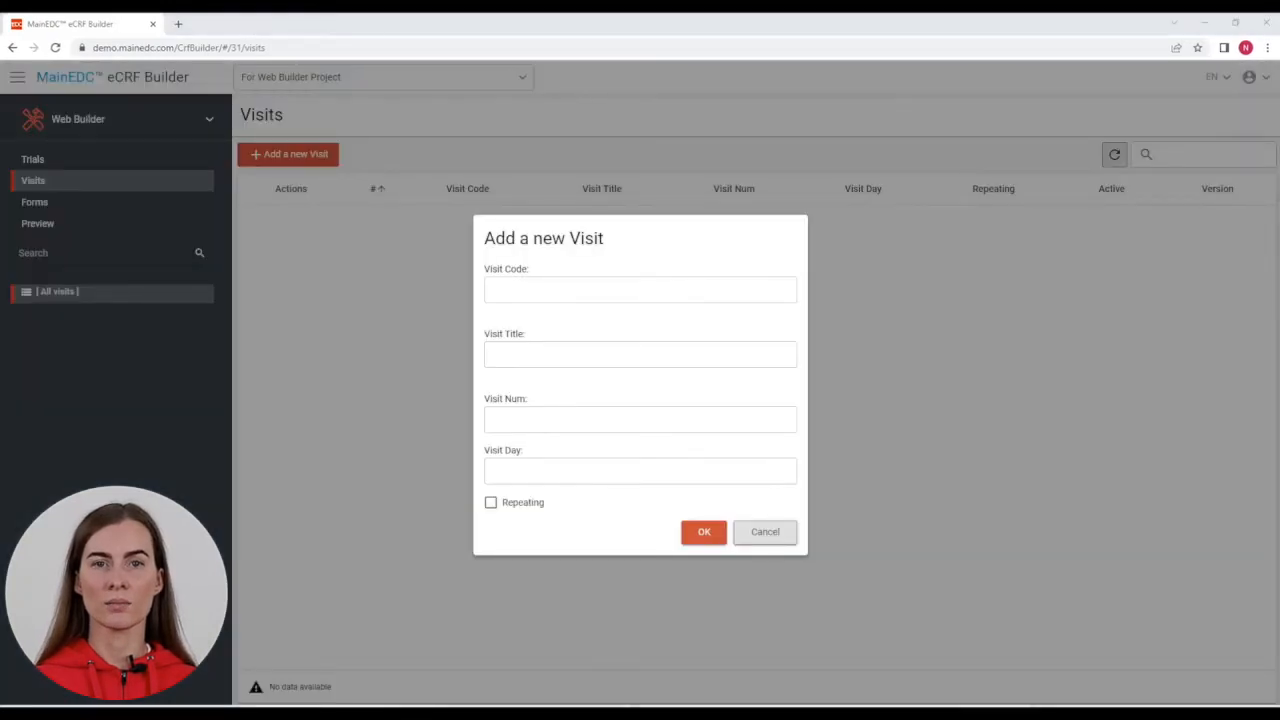
Step: Add visit SCR 'Screening' with visit number 0, visit day 0, non-repeating
{"action": "left_click", "coordinate": [640, 289]}
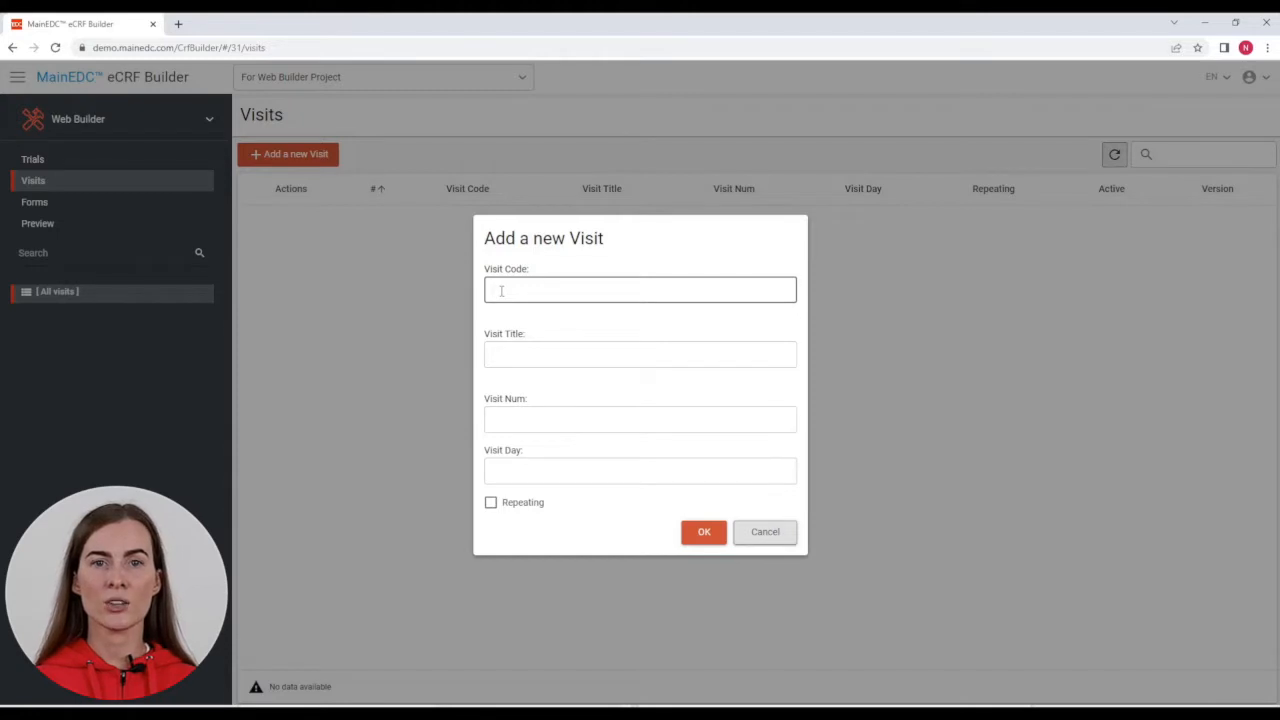
{"action": "type", "text": "SCR"}
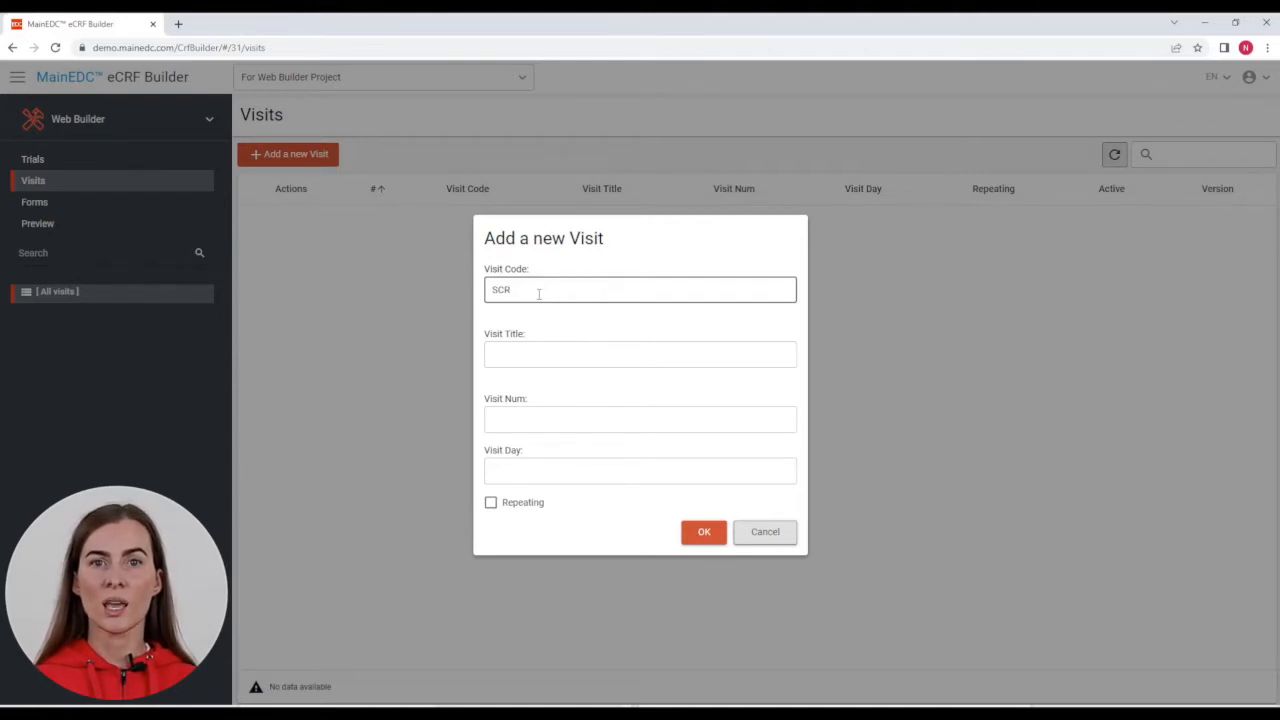
{"action": "left_click", "coordinate": [545, 353]}
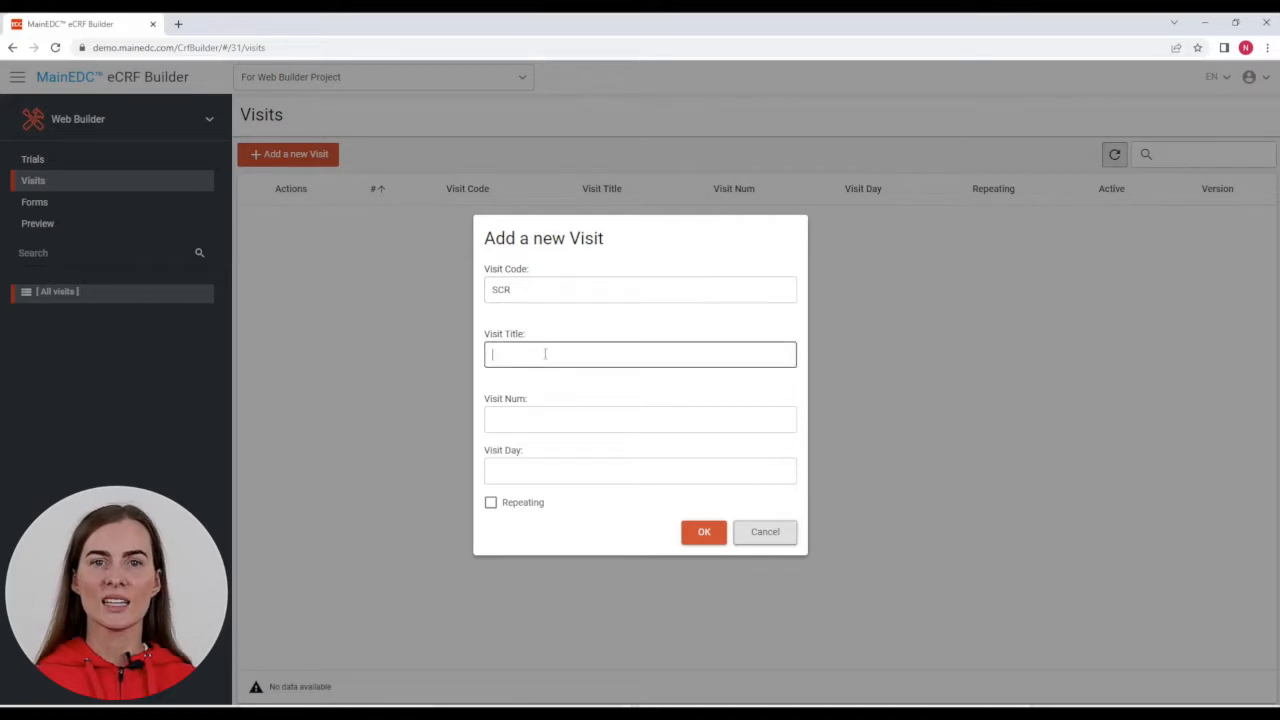
{"action": "type", "text": "Scree"}
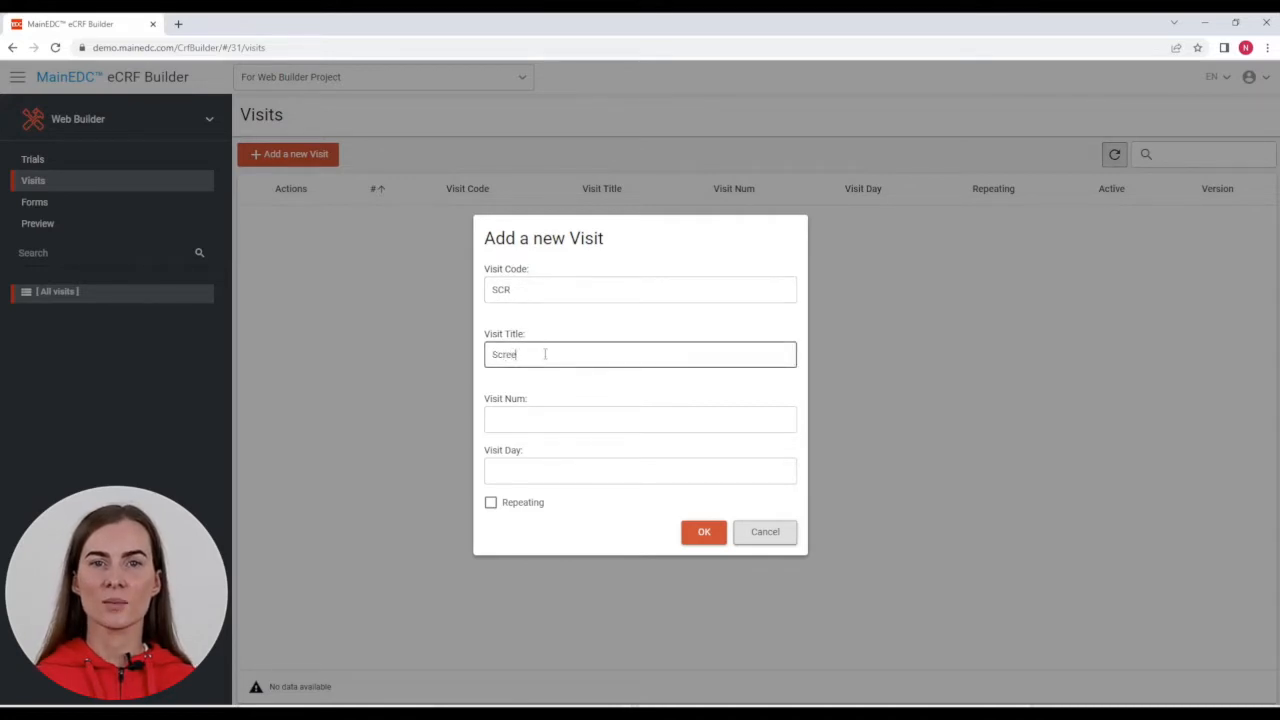
{"action": "type", "text": "ning"}
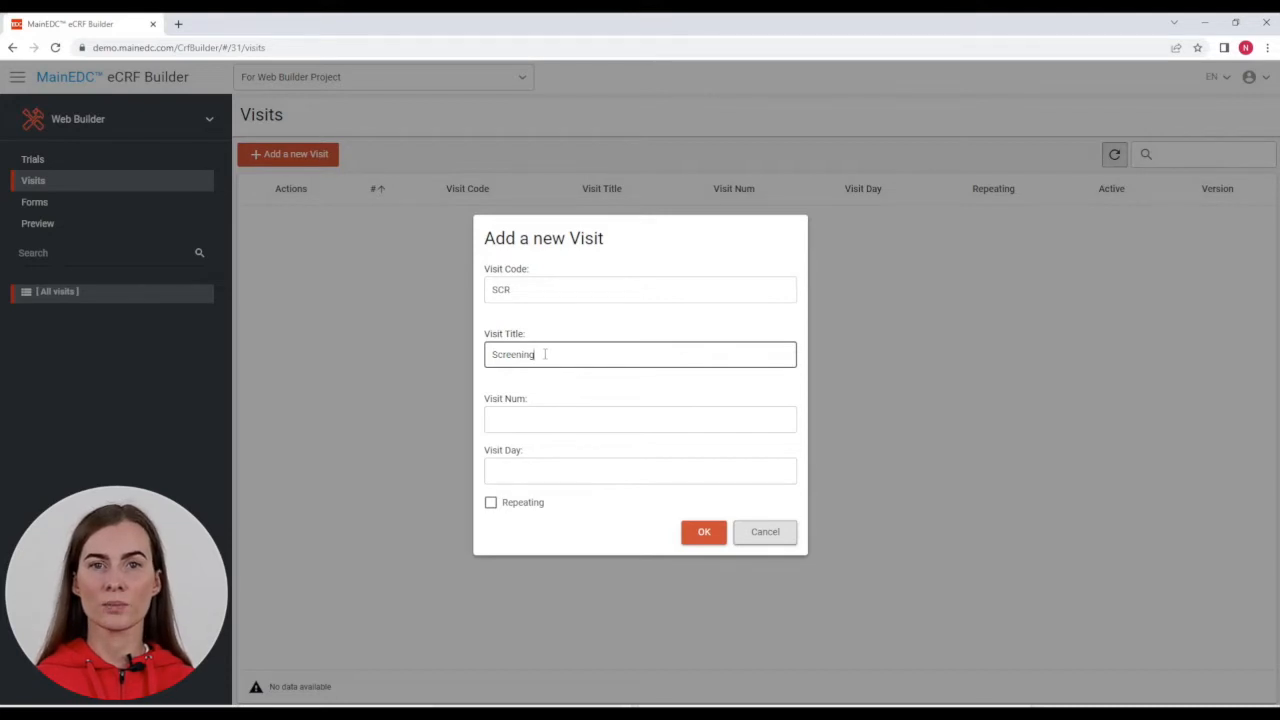
{"action": "left_click", "coordinate": [523, 418]}
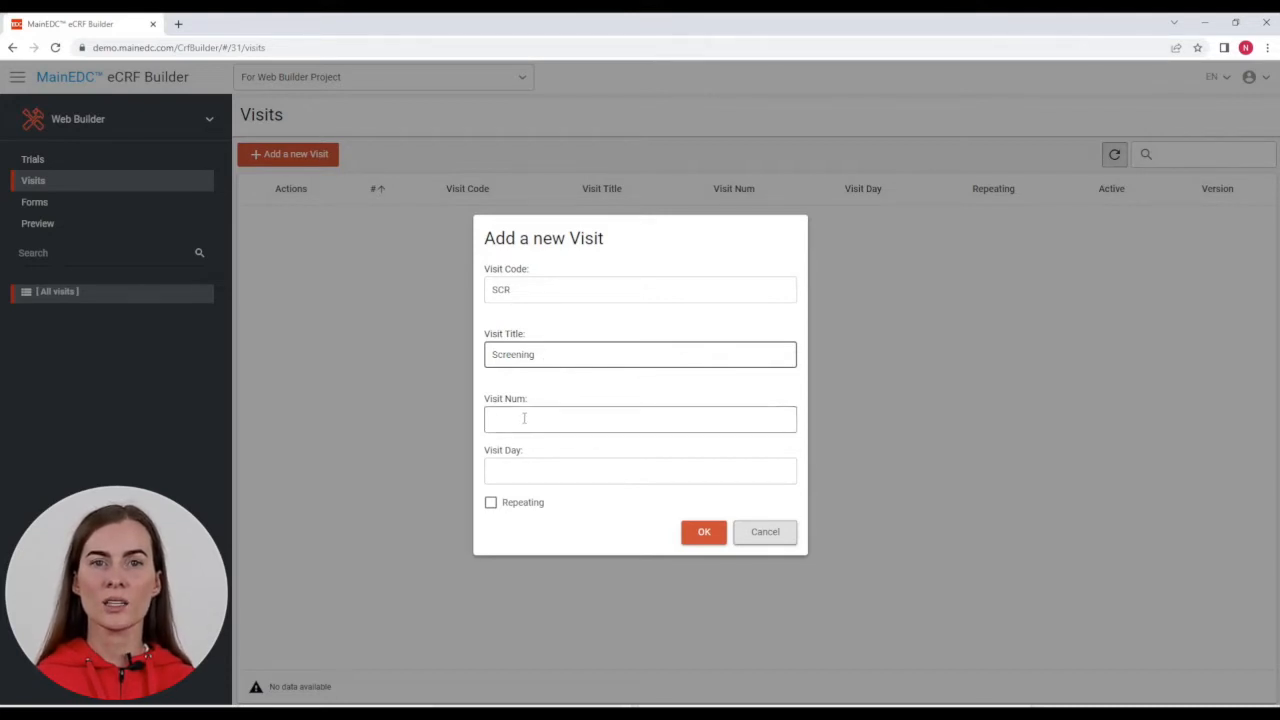
{"action": "type", "text": "0"}
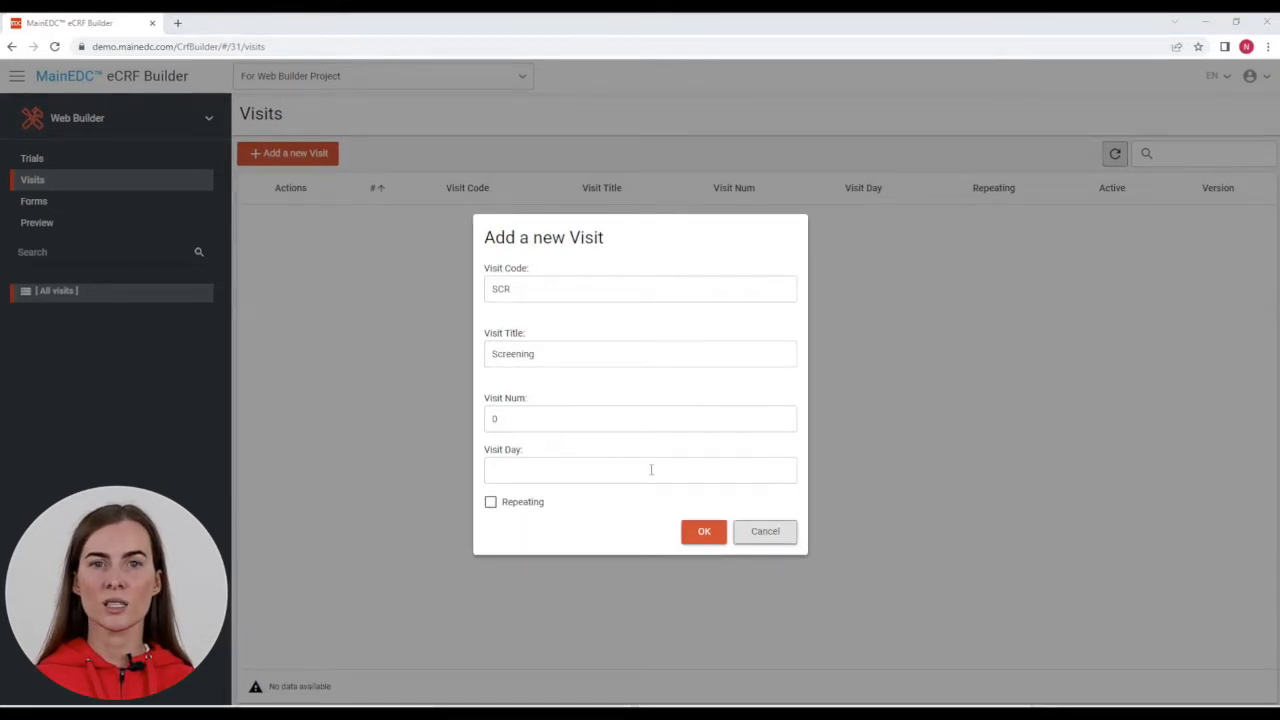
{"action": "left_click", "coordinate": [651, 469]}
{"action": "type", "text": "0"}
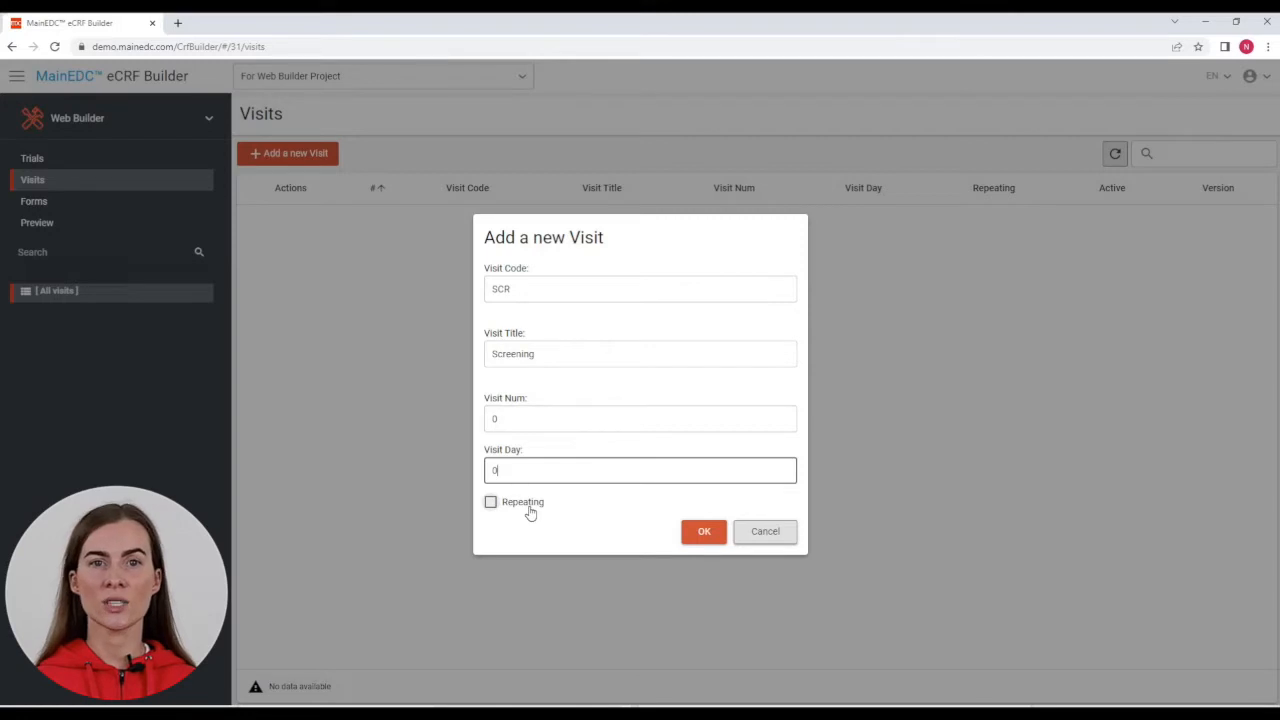
{"action": "left_click", "coordinate": [491, 503]}
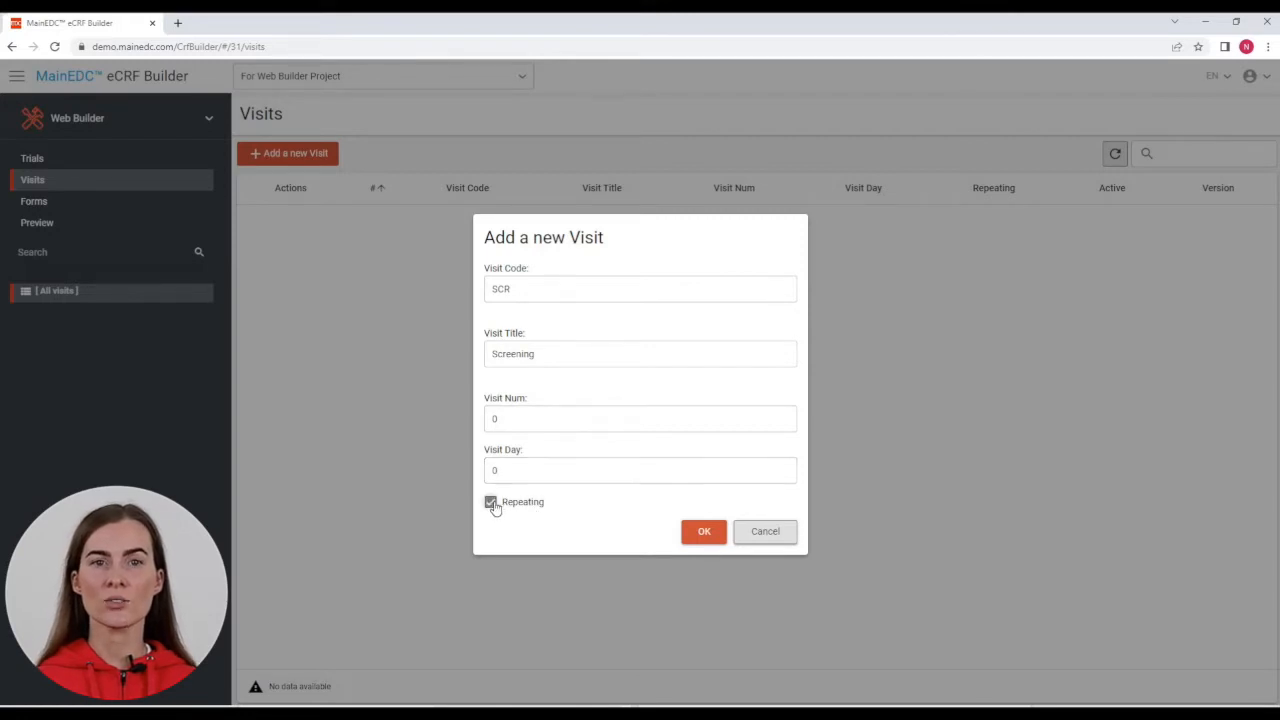
{"action": "left_click", "coordinate": [491, 503]}
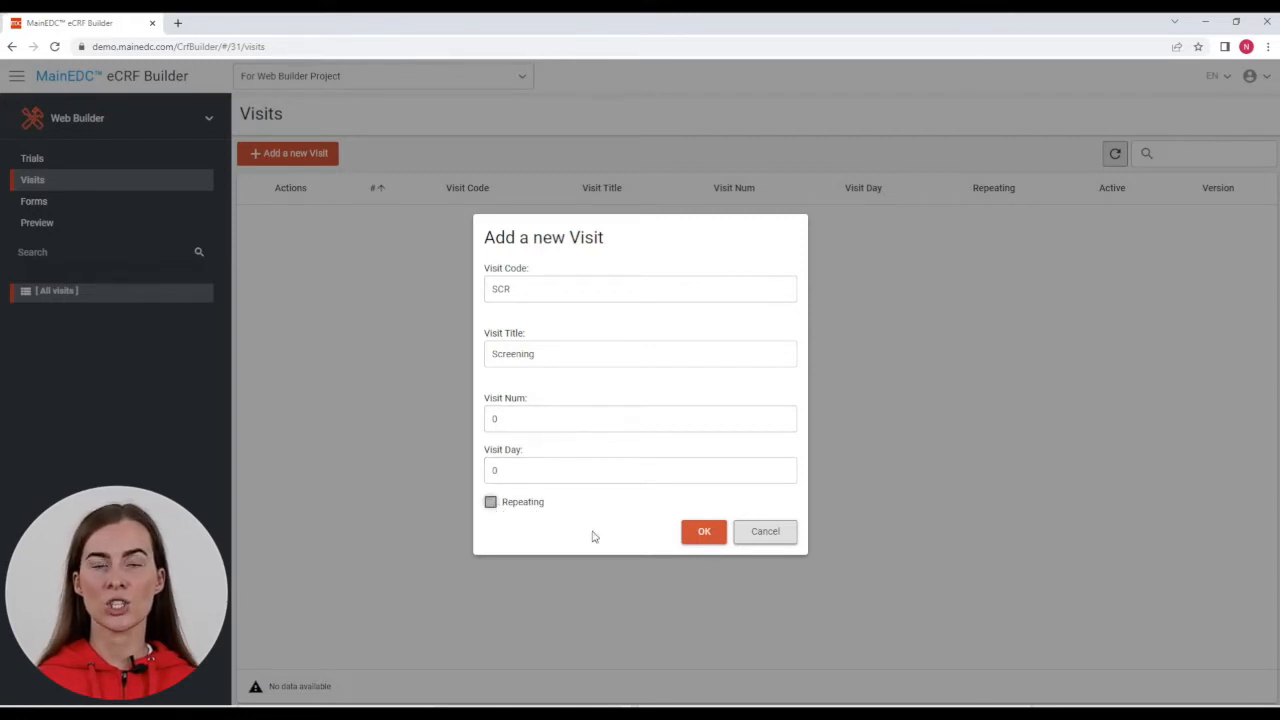
{"action": "left_click", "coordinate": [704, 533]}
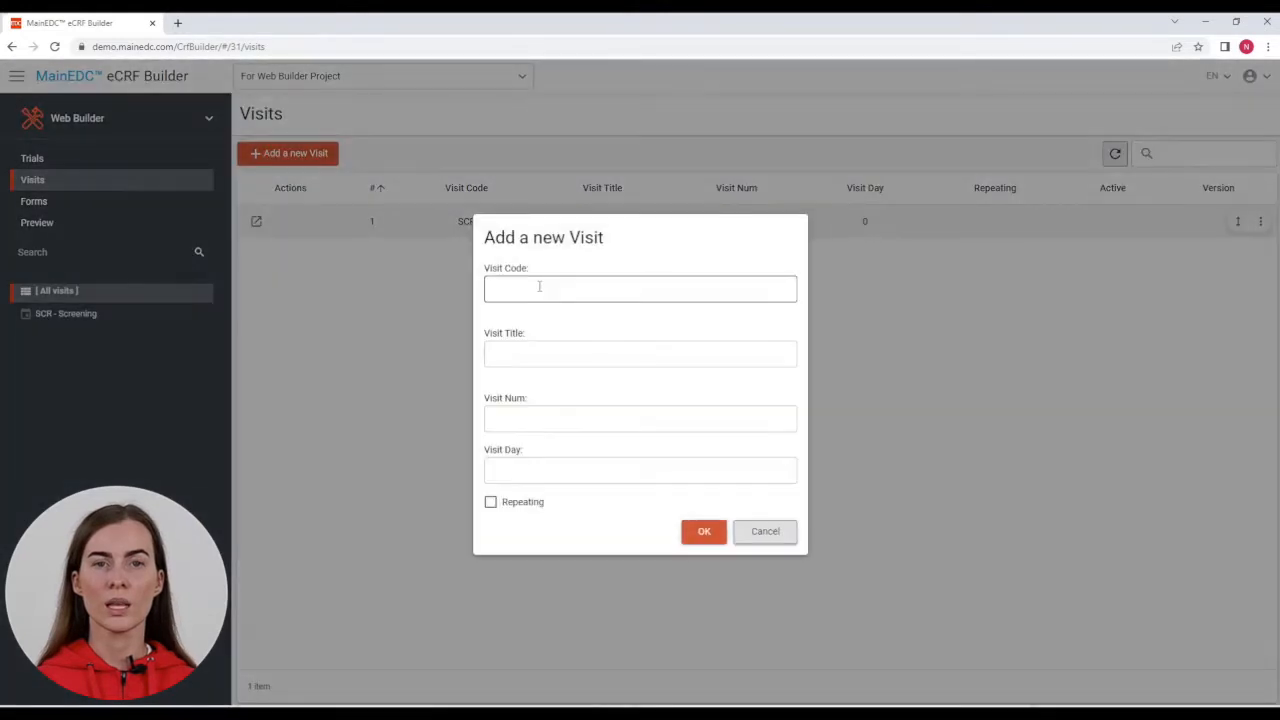
Step: Finish Visit 3 and add the LOG 'Logs' visit, completing the five-visit list
{"action": "type", "text": "4"}
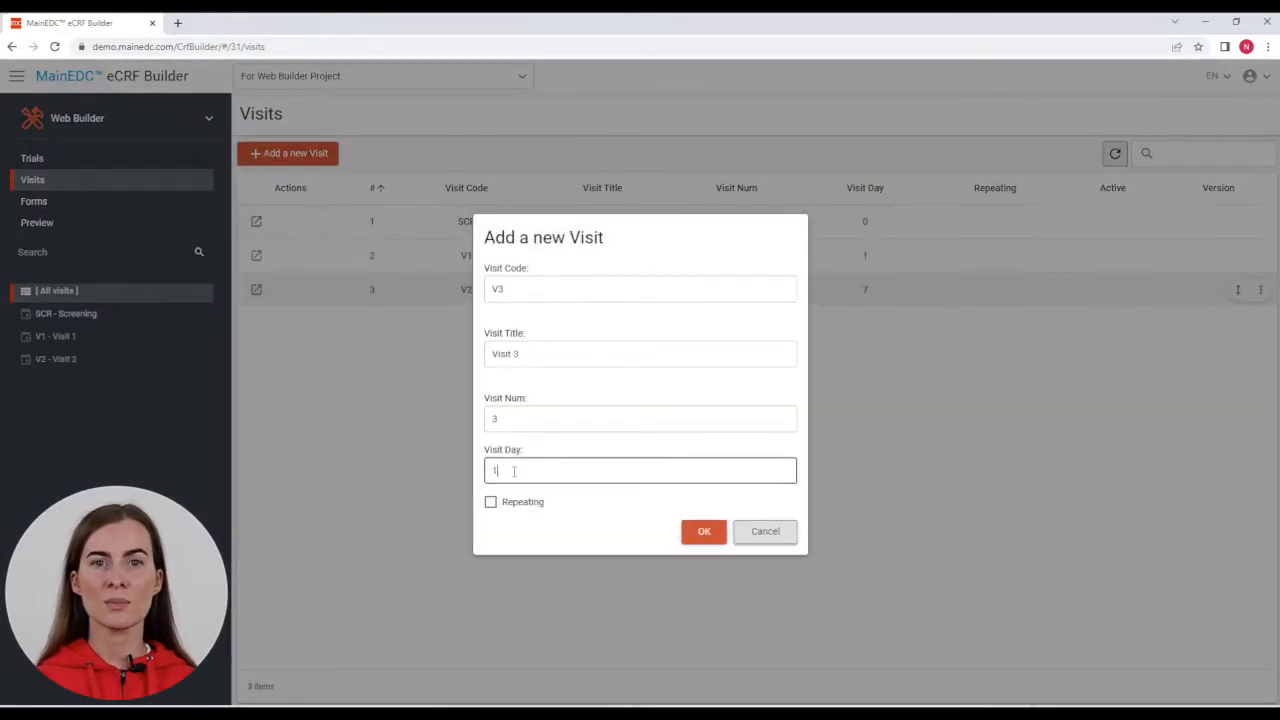
{"action": "type", "text": "4"}
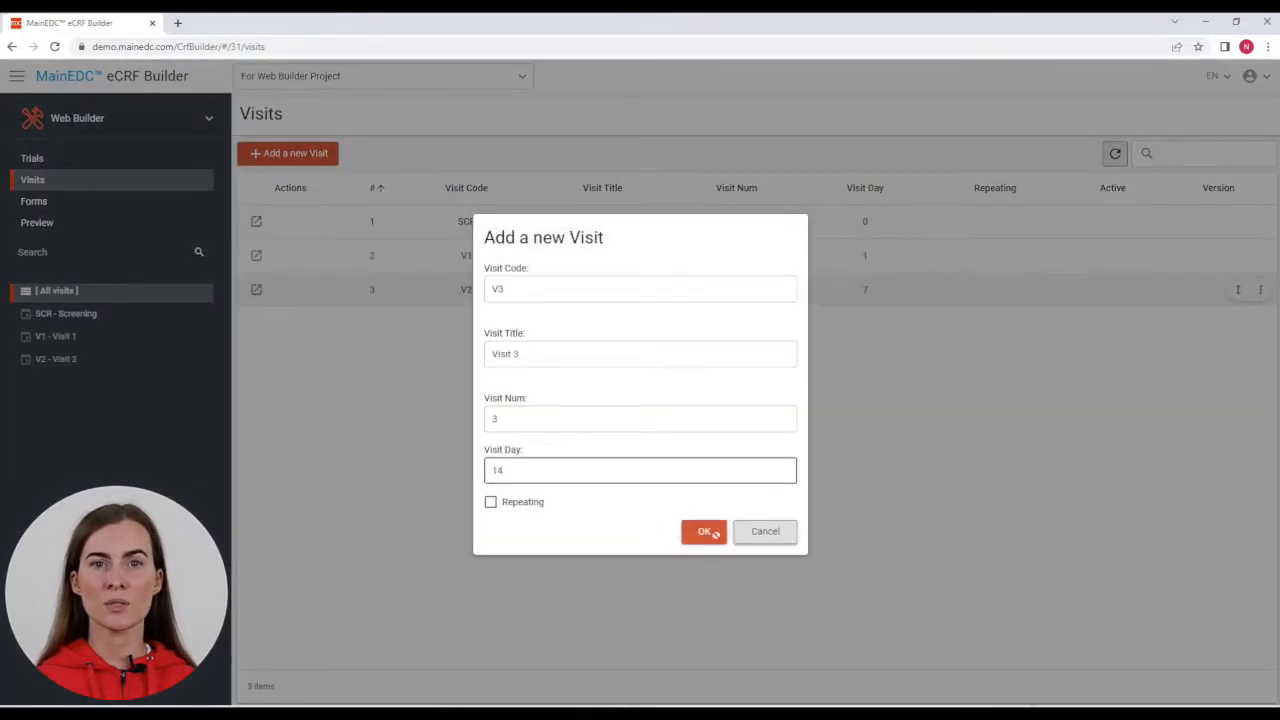
{"action": "left_click", "coordinate": [704, 531]}
{"action": "type", "text": "LOG"}
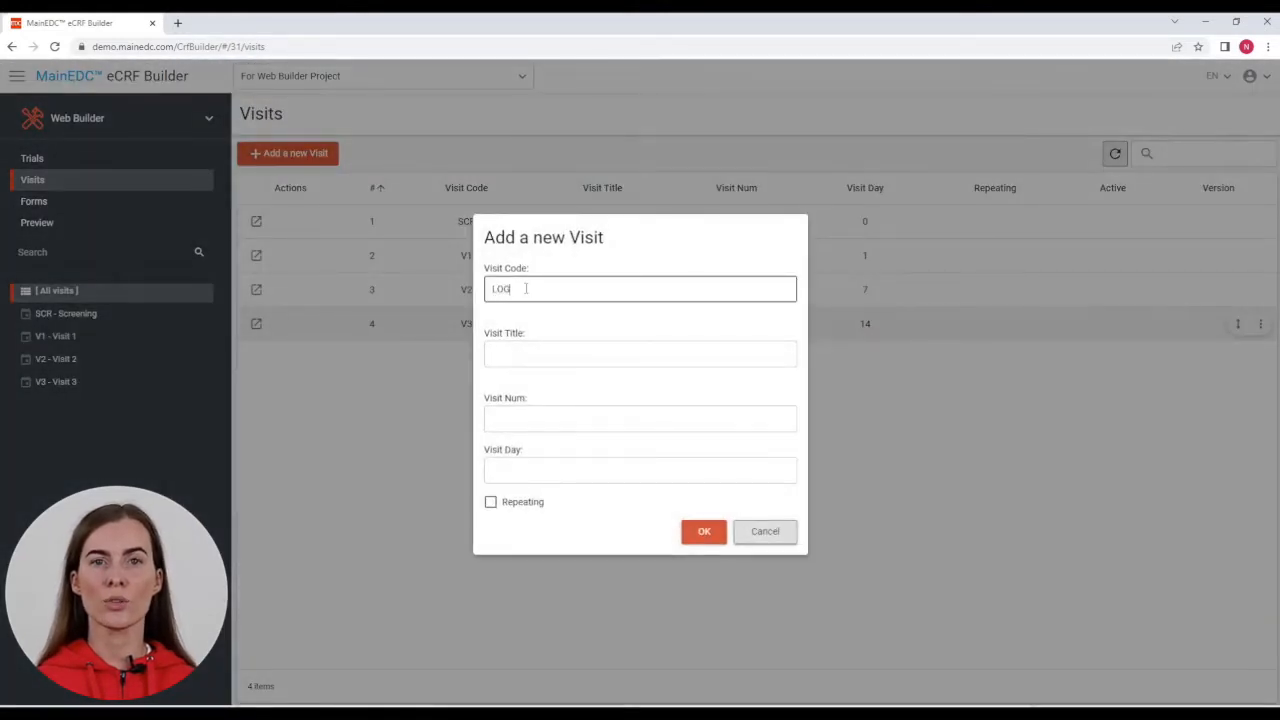
{"action": "left_click", "coordinate": [523, 354]}
{"action": "type", "text": "Logs"}
{"action": "left_click", "coordinate": [523, 424]}
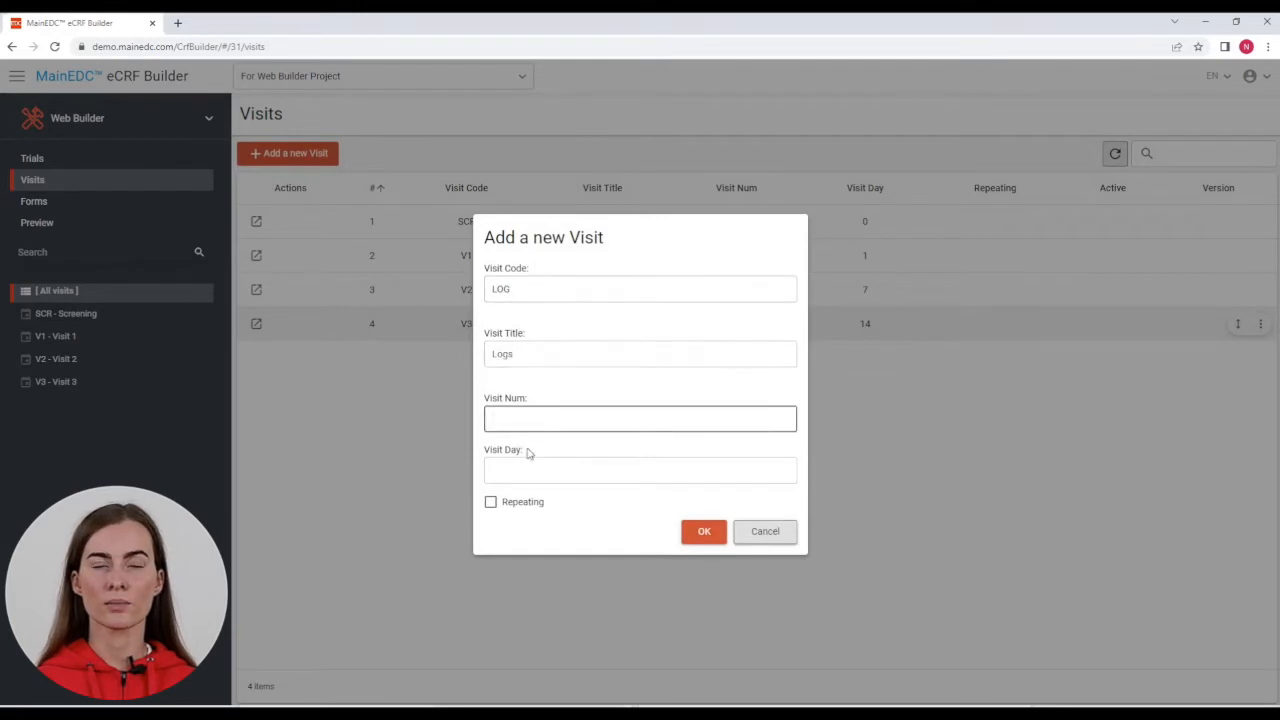
{"action": "key", "text": "Return"}
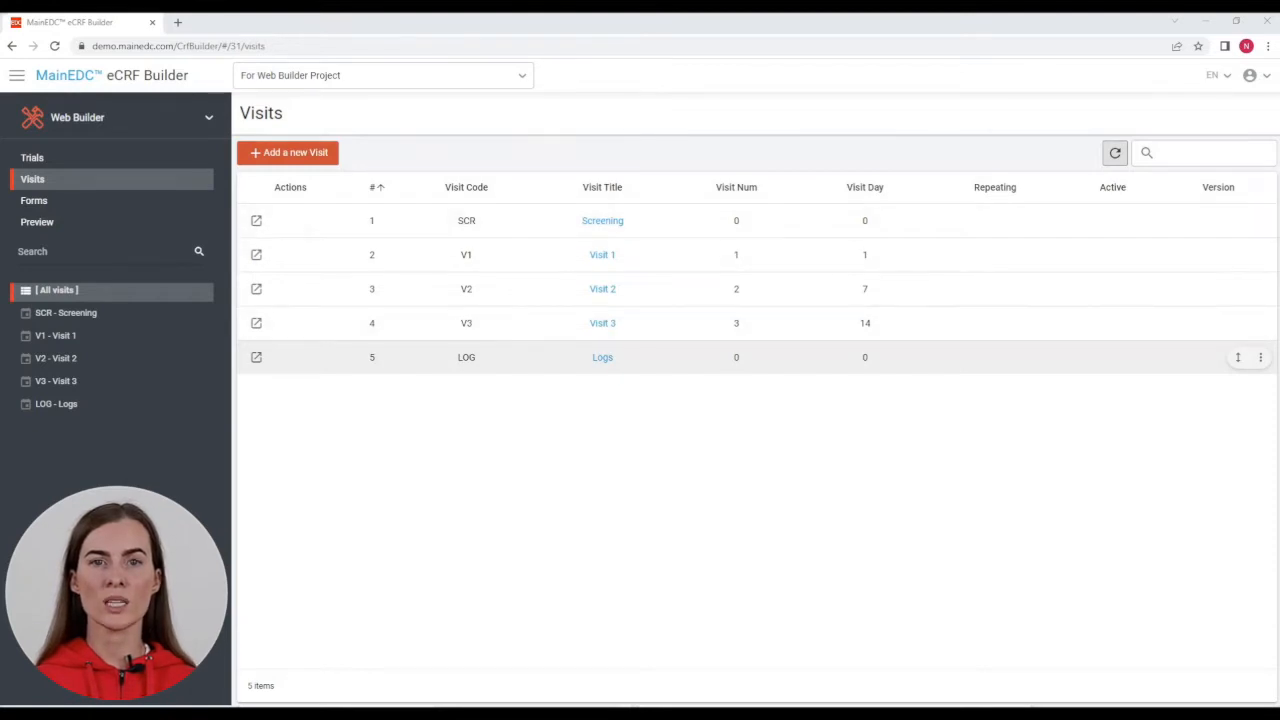
{"action": "left_click", "coordinate": [34, 200]}
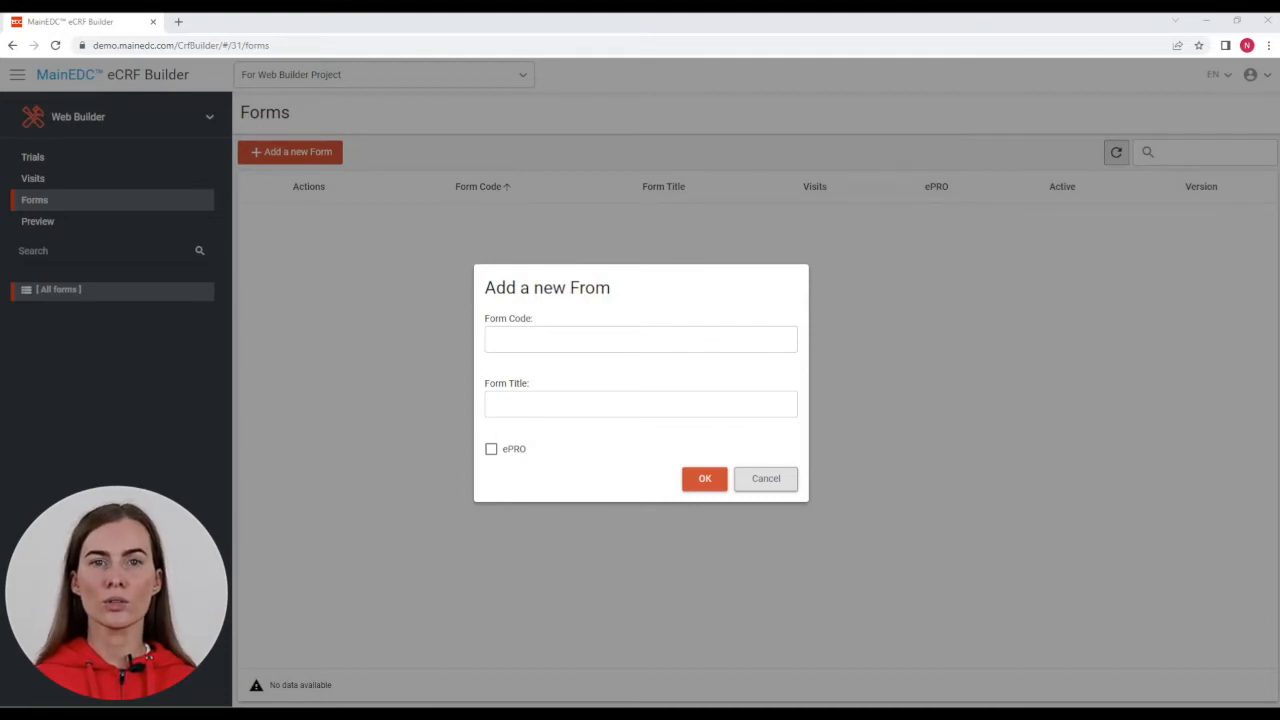
Step: Create form AE titled 'Adverse Event', leaving ePRO unchecked
{"action": "left_click", "coordinate": [640, 339]}
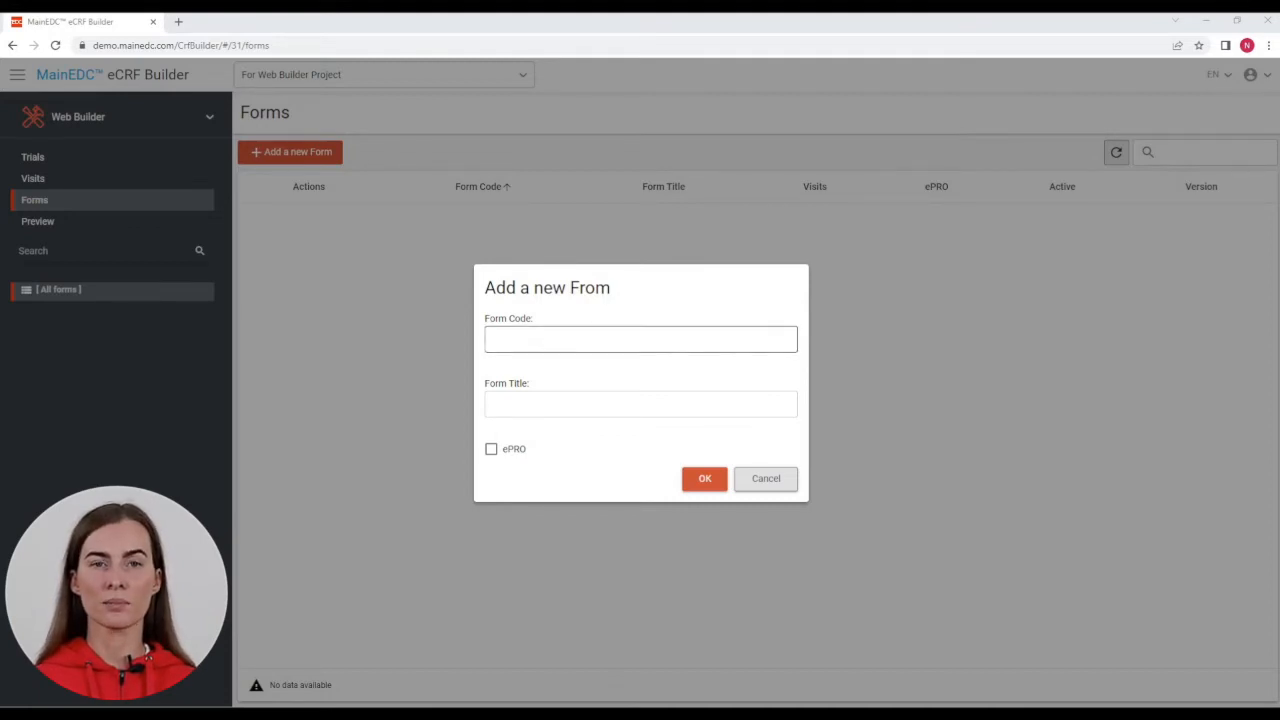
{"action": "type", "text": "AE"}
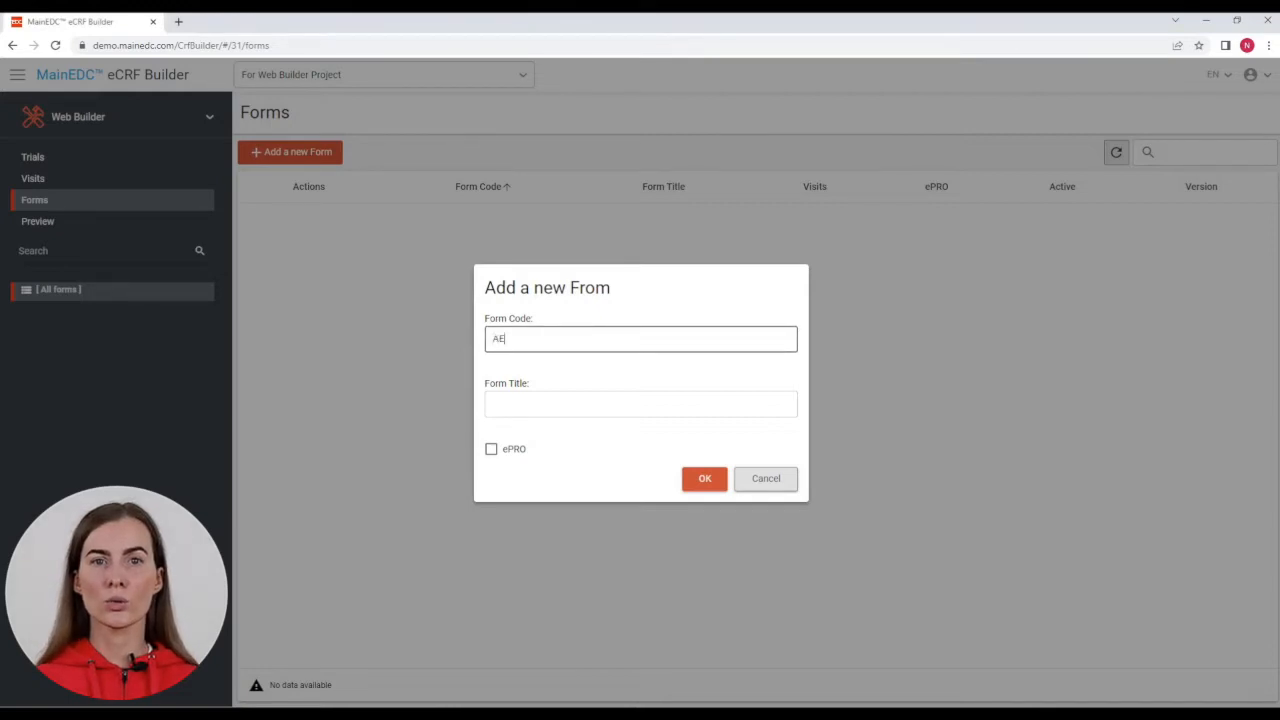
{"action": "left_click", "coordinate": [640, 404]}
{"action": "type", "text": "Adve"}
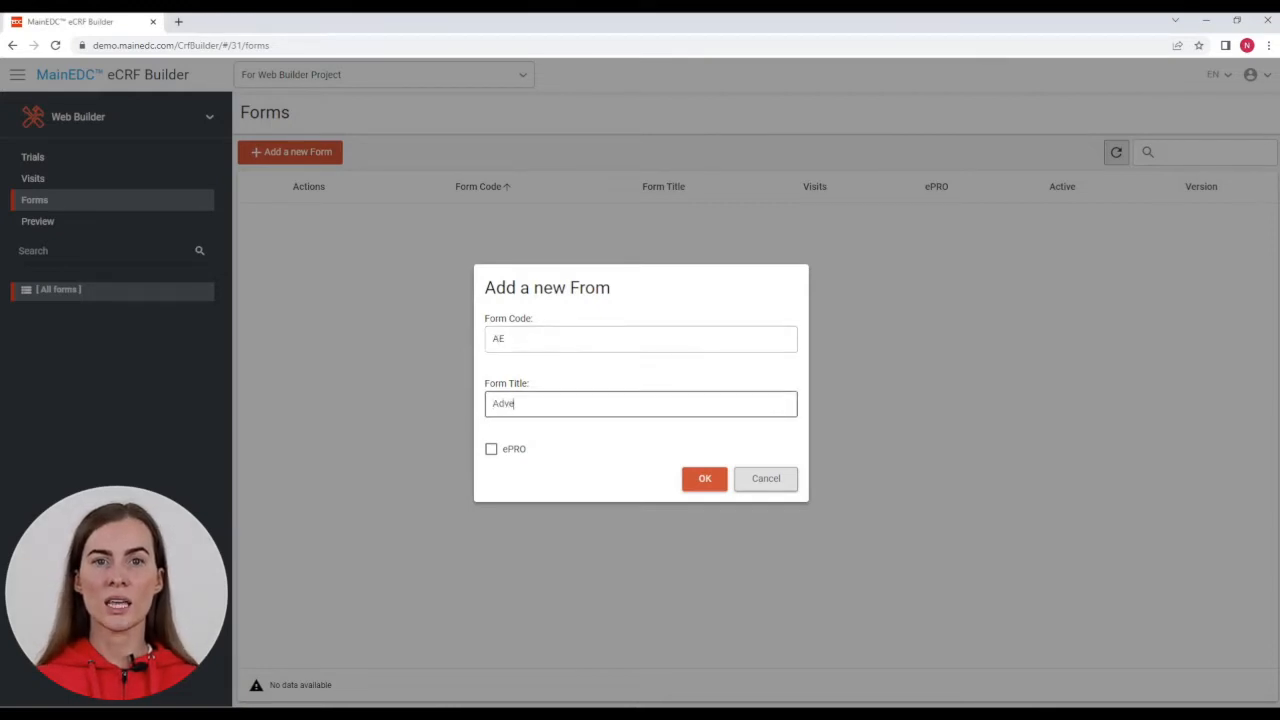
{"action": "type", "text": "rse Event"}
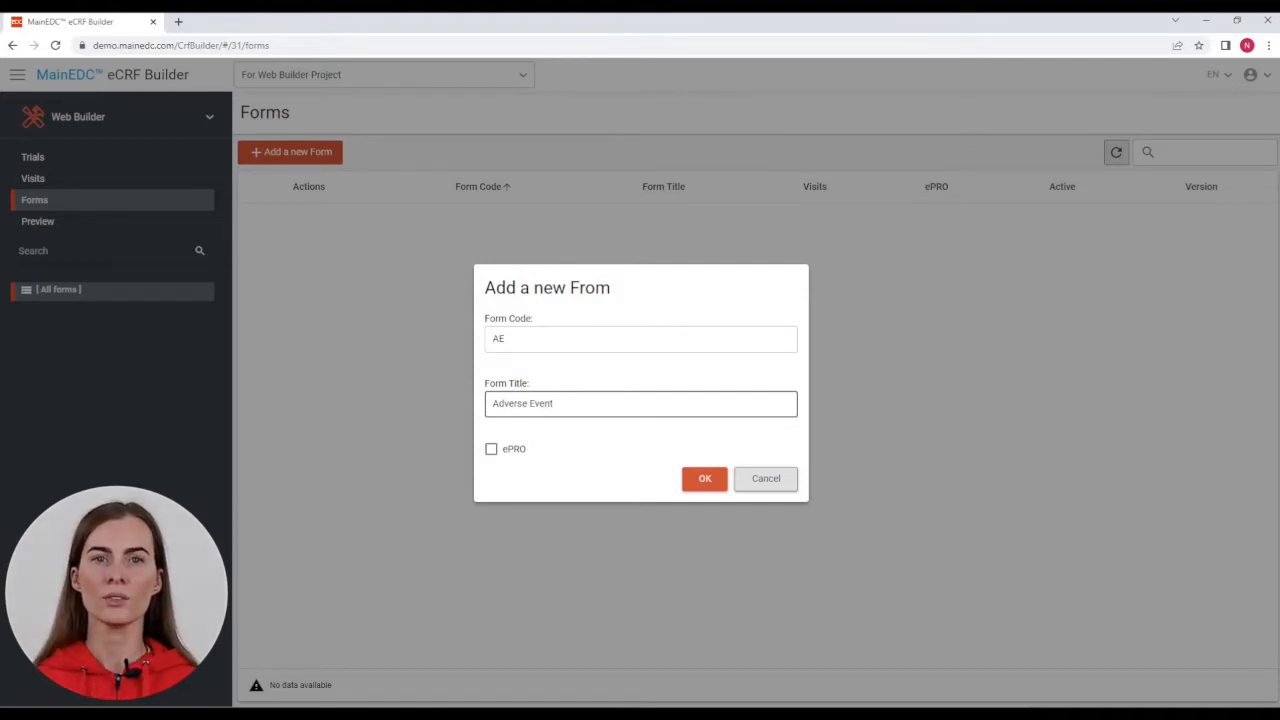
{"action": "left_click", "coordinate": [491, 449]}
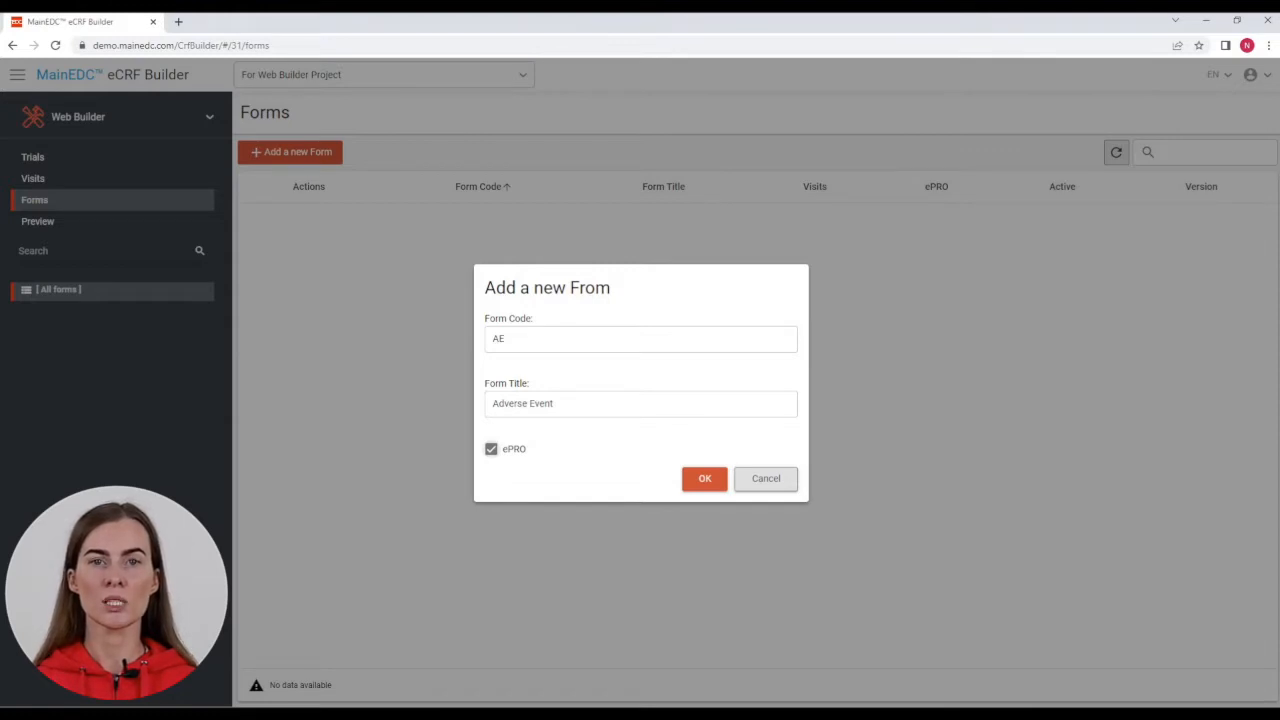
{"action": "key", "text": "space"}
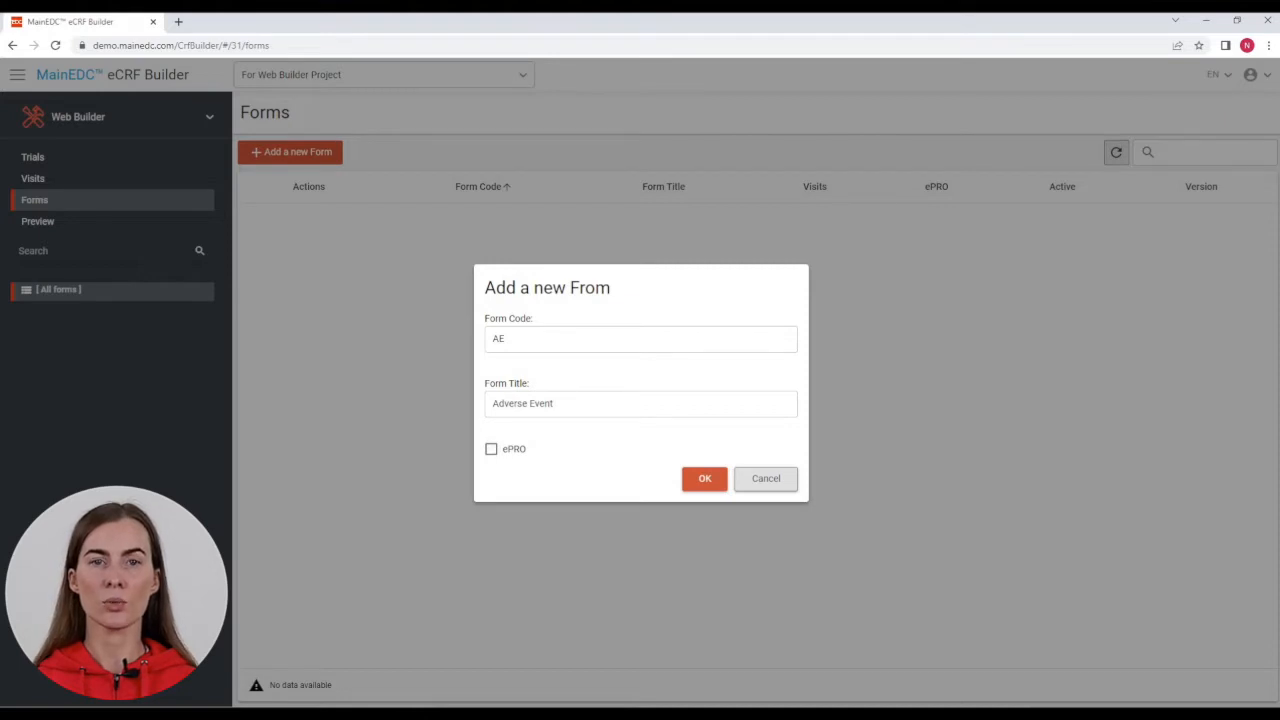
{"action": "key", "text": "Tab"}
{"action": "key", "text": "Return"}
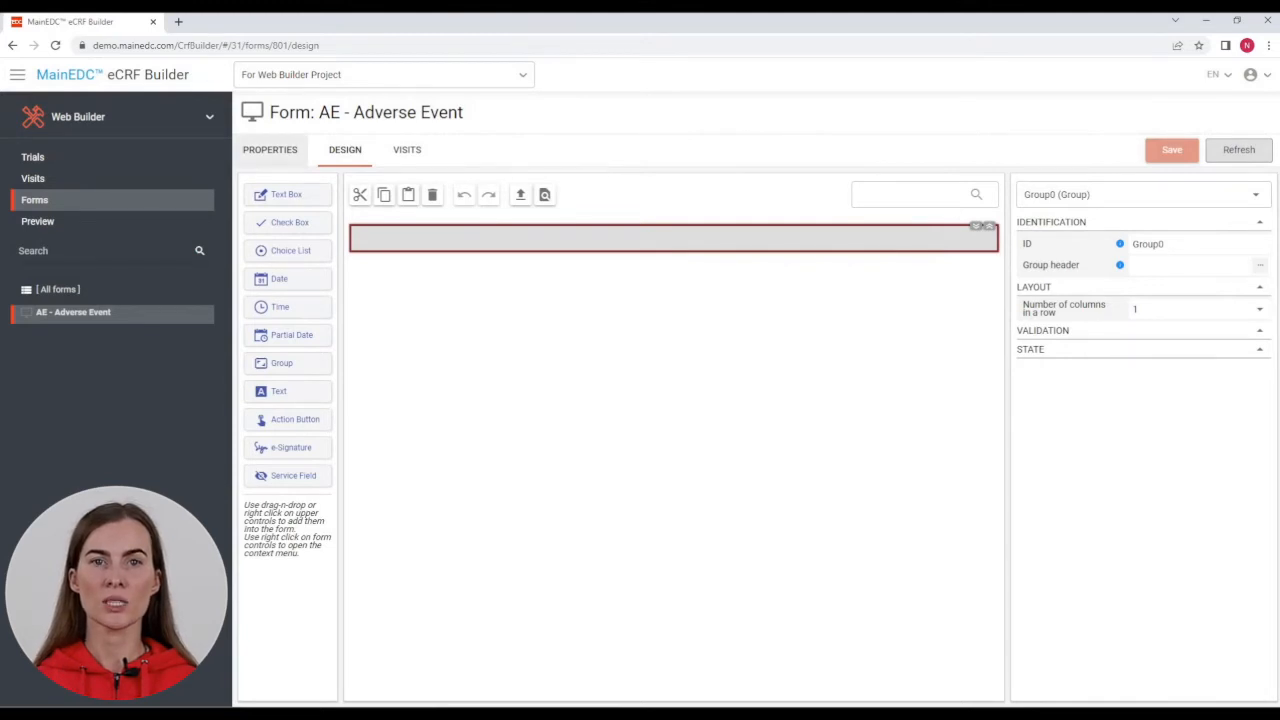
{"action": "key", "text": "Return"}
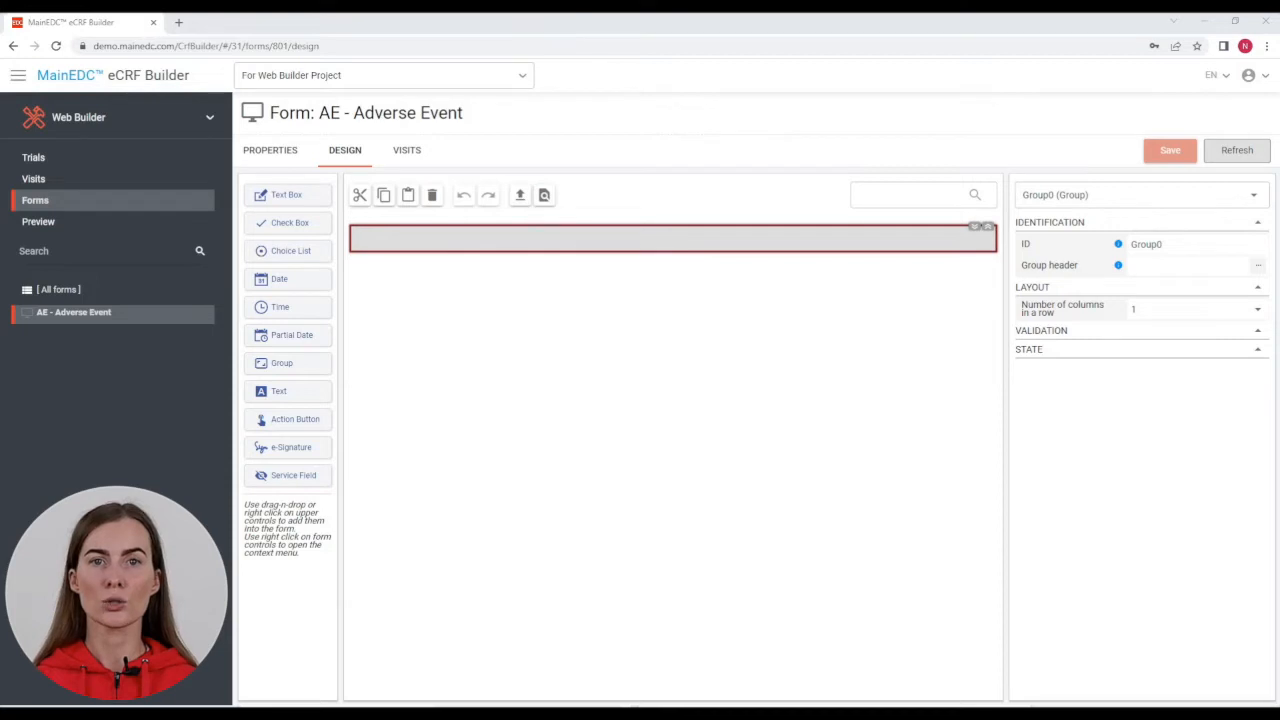
{"action": "right_click", "coordinate": [122, 28]}
Step: In a duplicate tab, export Demo Project's AE - Adverse Event form, then return to the first tab
{"action": "left_click", "coordinate": [155, 125]}
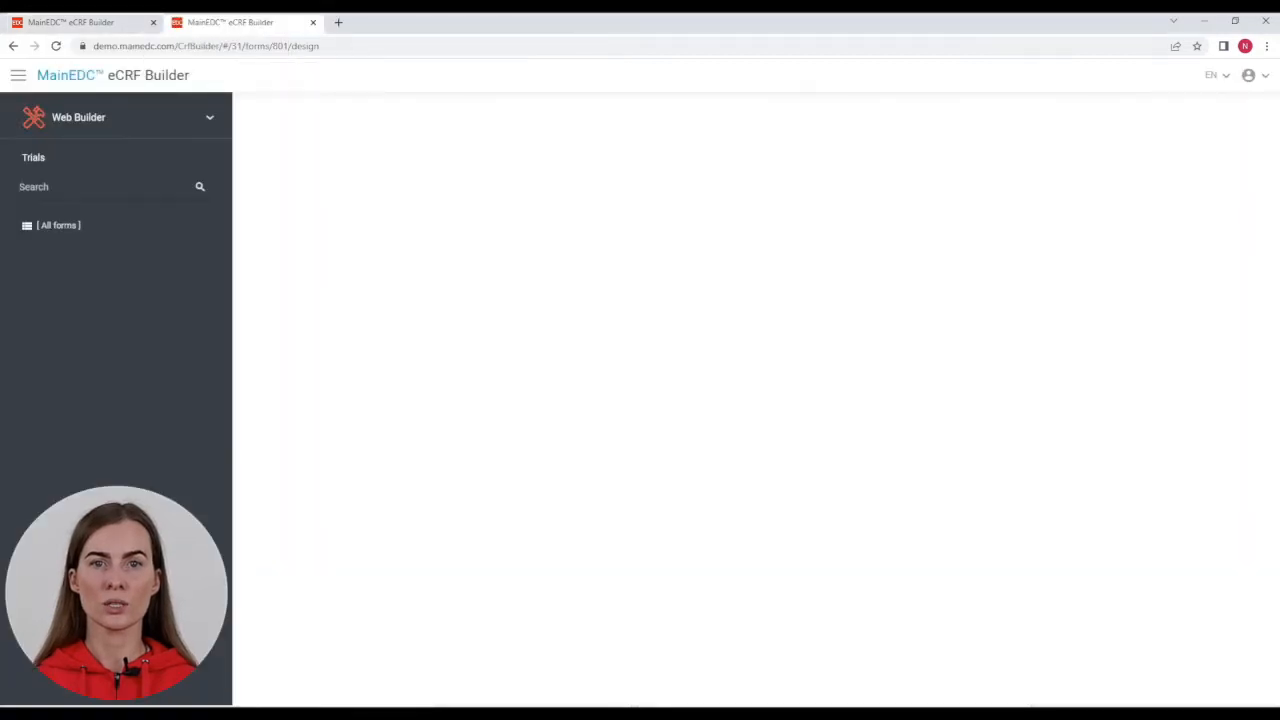
{"action": "key", "text": "Down"}
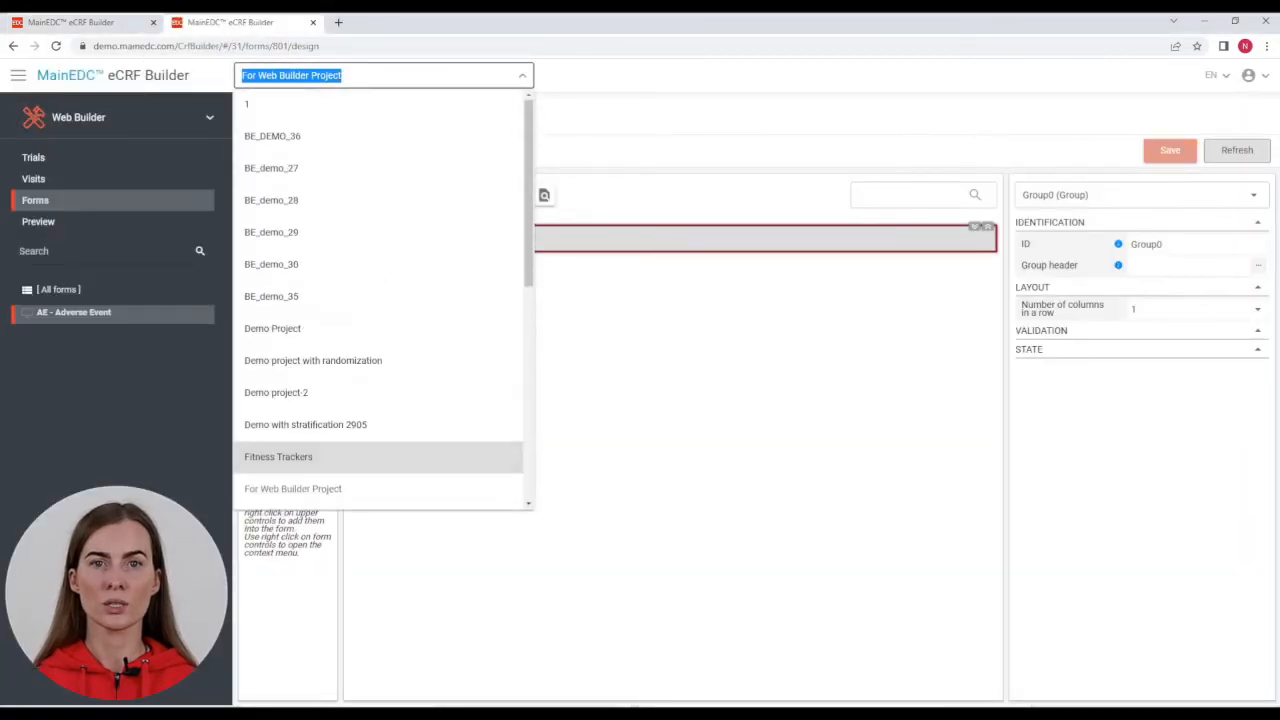
{"action": "key", "text": "Return"}
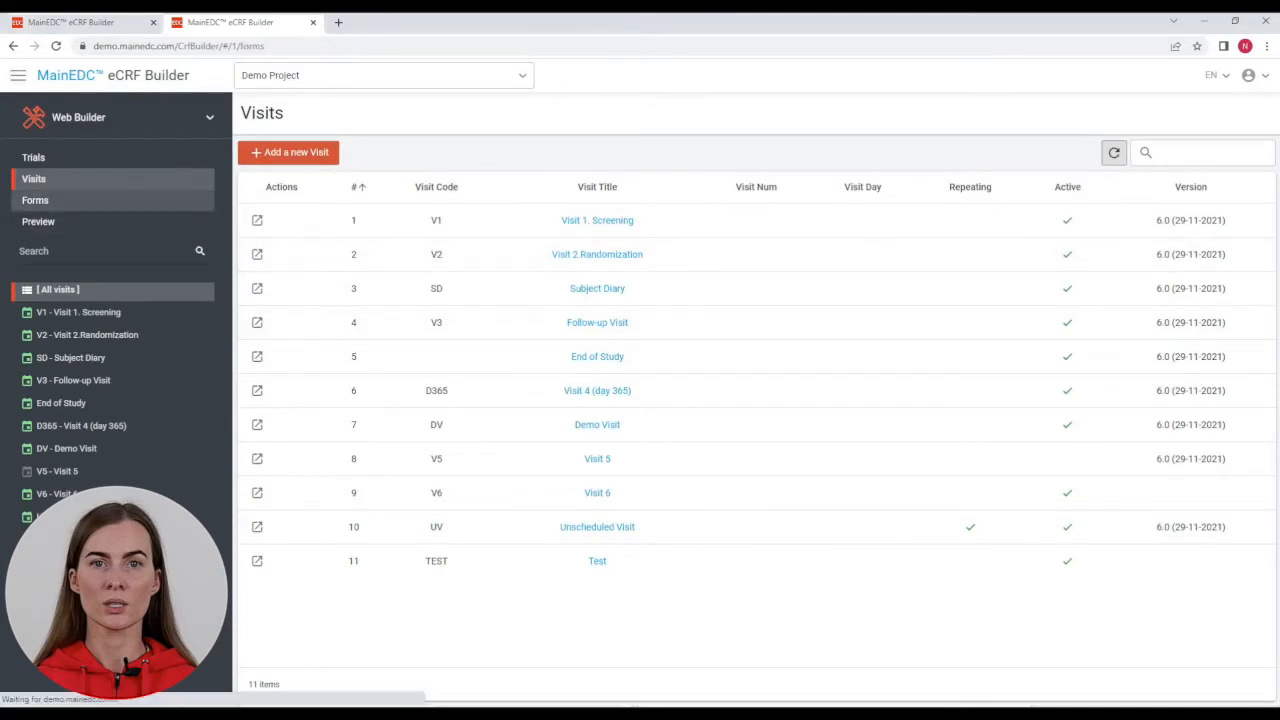
{"action": "left_click", "coordinate": [35, 200]}
{"action": "left_click", "coordinate": [72, 312]}
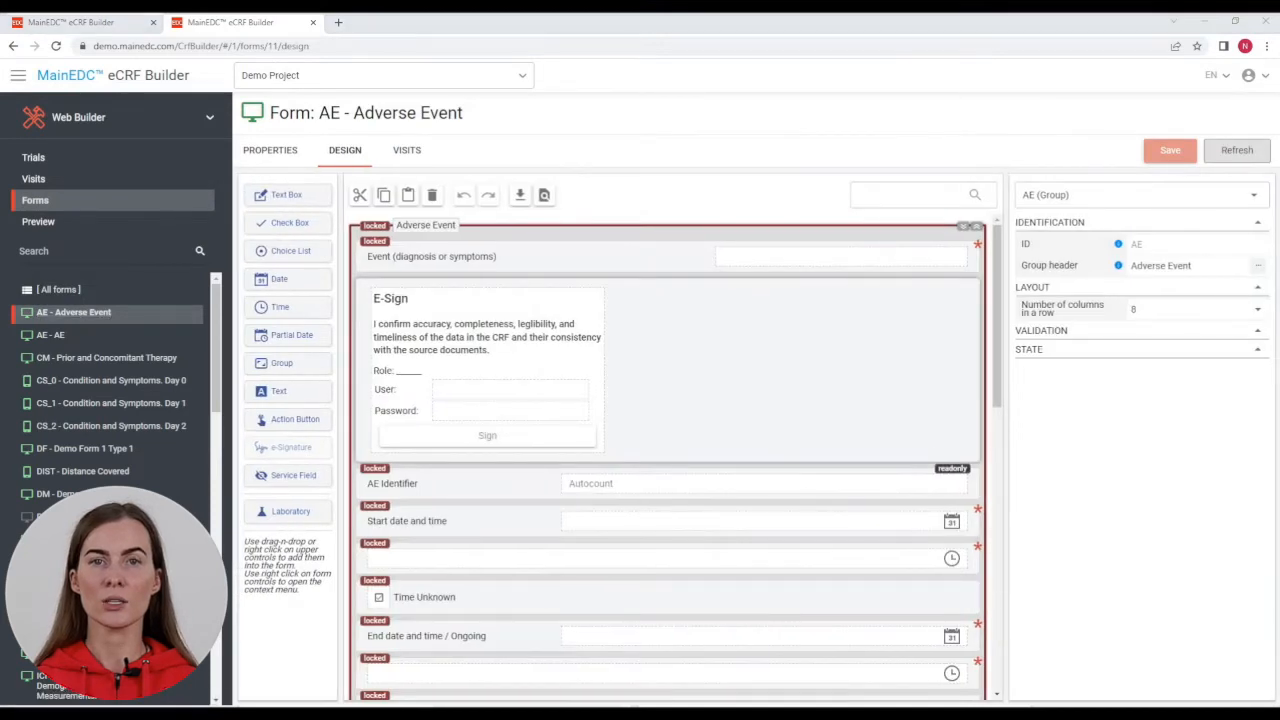
{"action": "left_click", "coordinate": [519, 198]}
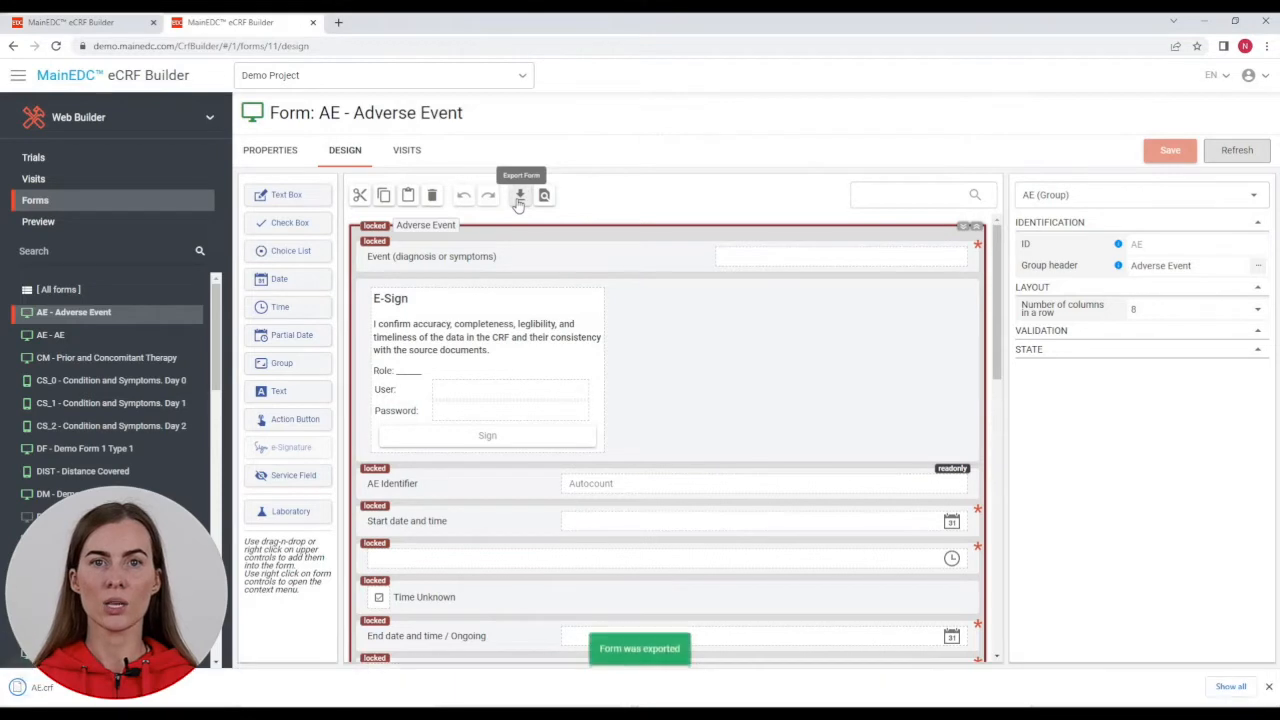
{"action": "left_click", "coordinate": [90, 22]}
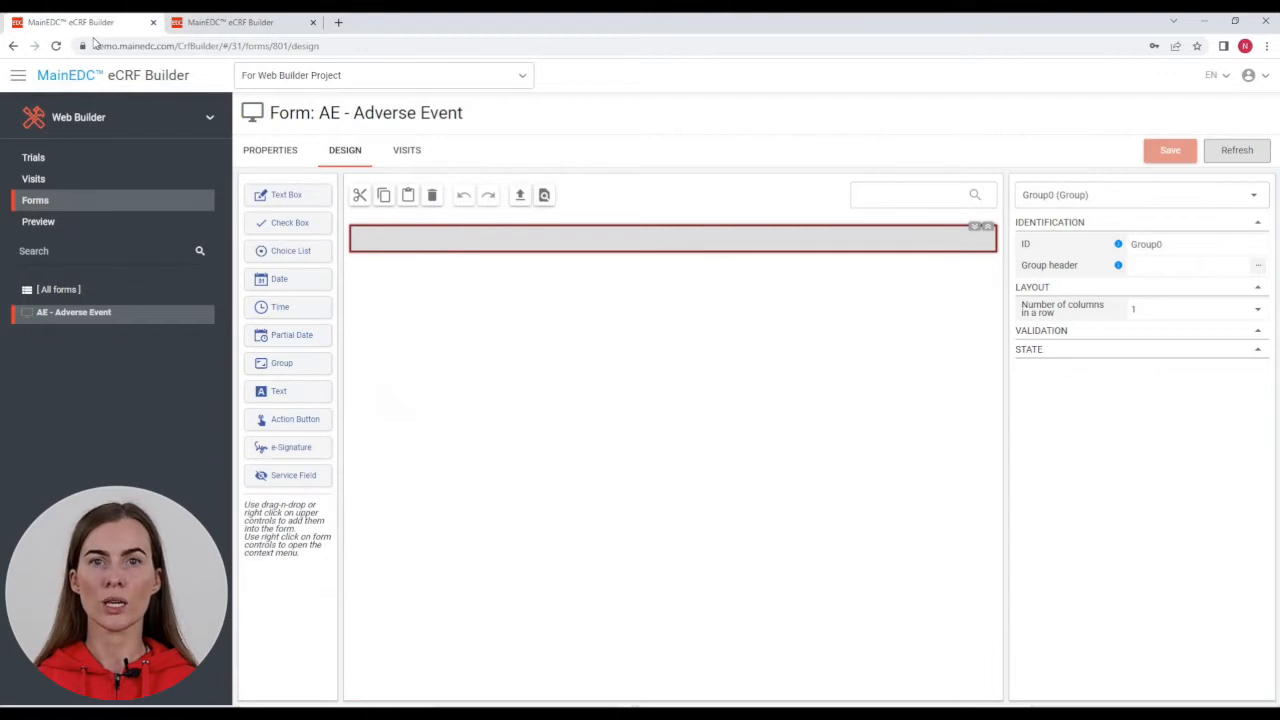
Step: Import AE.crf into the Adverse Event form, save it, and show the Visits list
{"action": "left_click", "coordinate": [522, 197]}
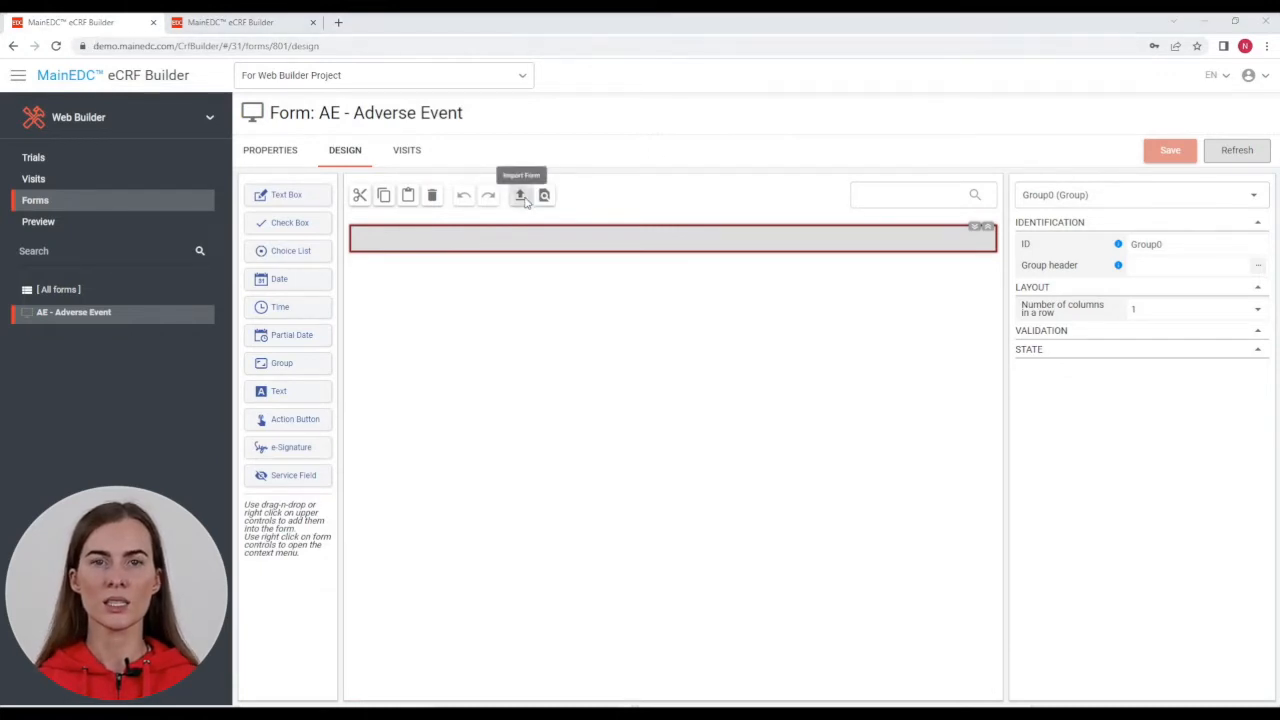
{"action": "left_click", "coordinate": [142, 110]}
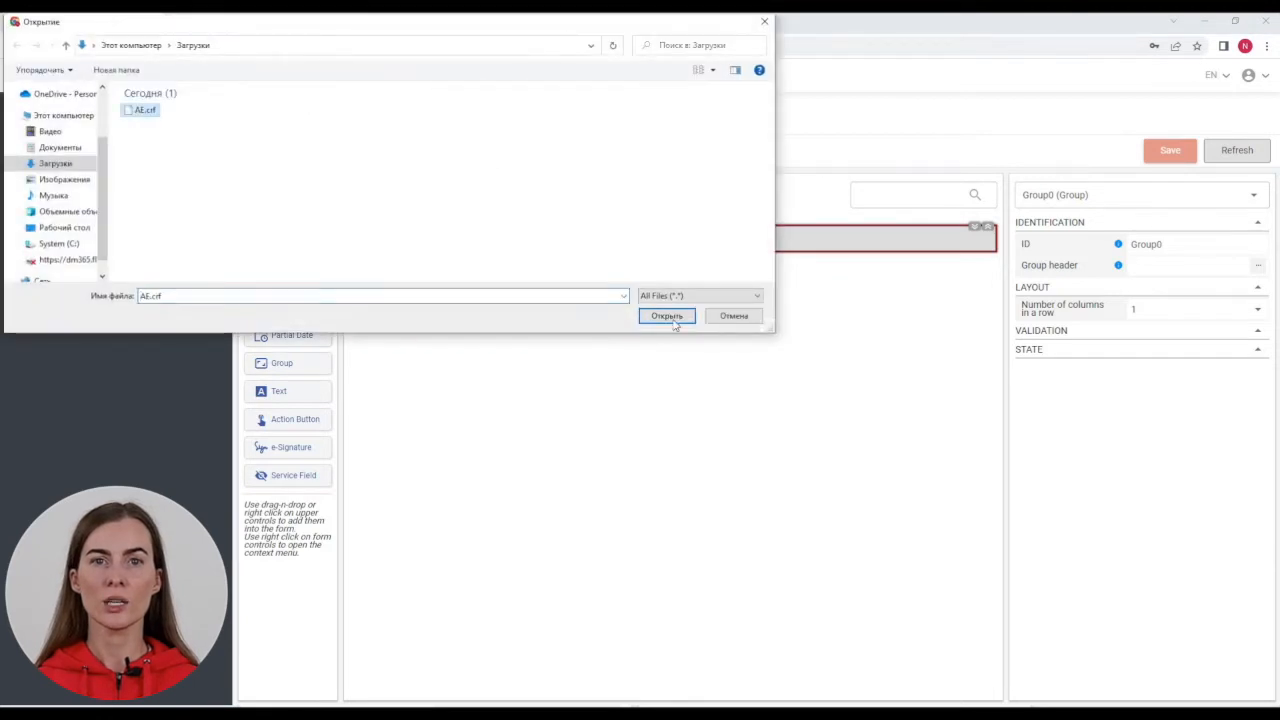
{"action": "left_click", "coordinate": [667, 316]}
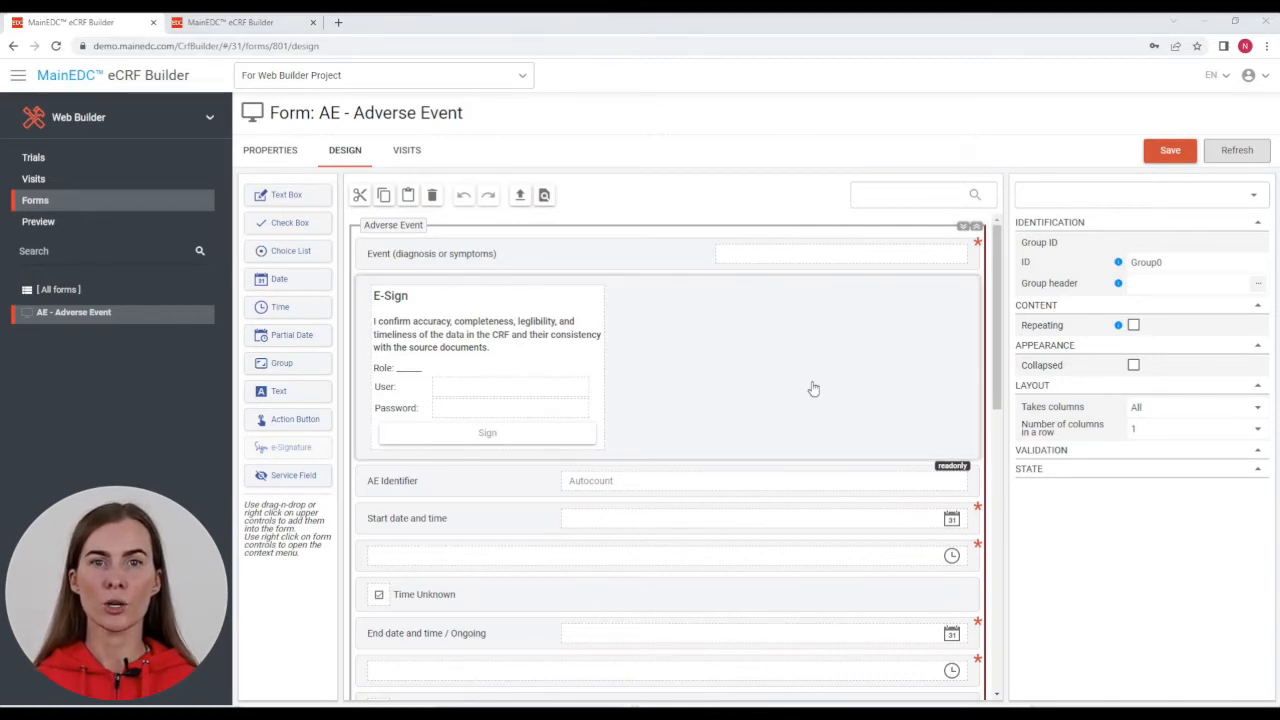
{"action": "left_click", "coordinate": [1167, 152]}
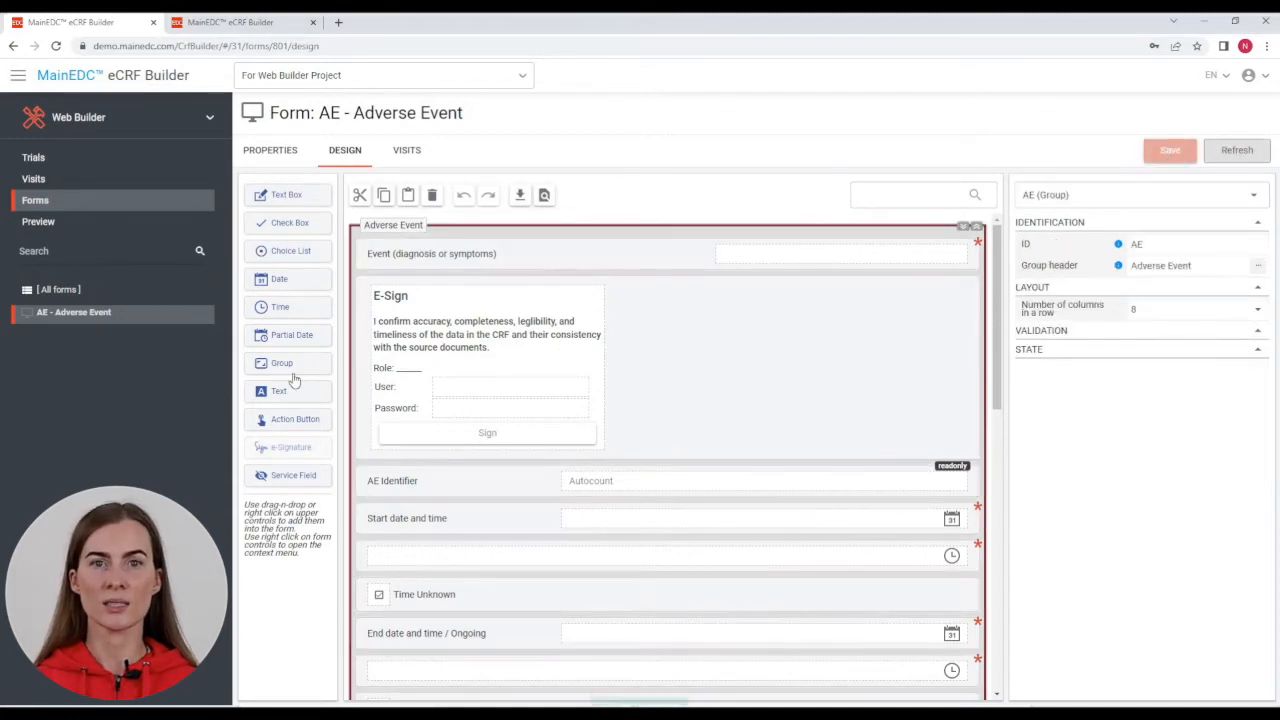
{"action": "left_click", "coordinate": [31, 181]}
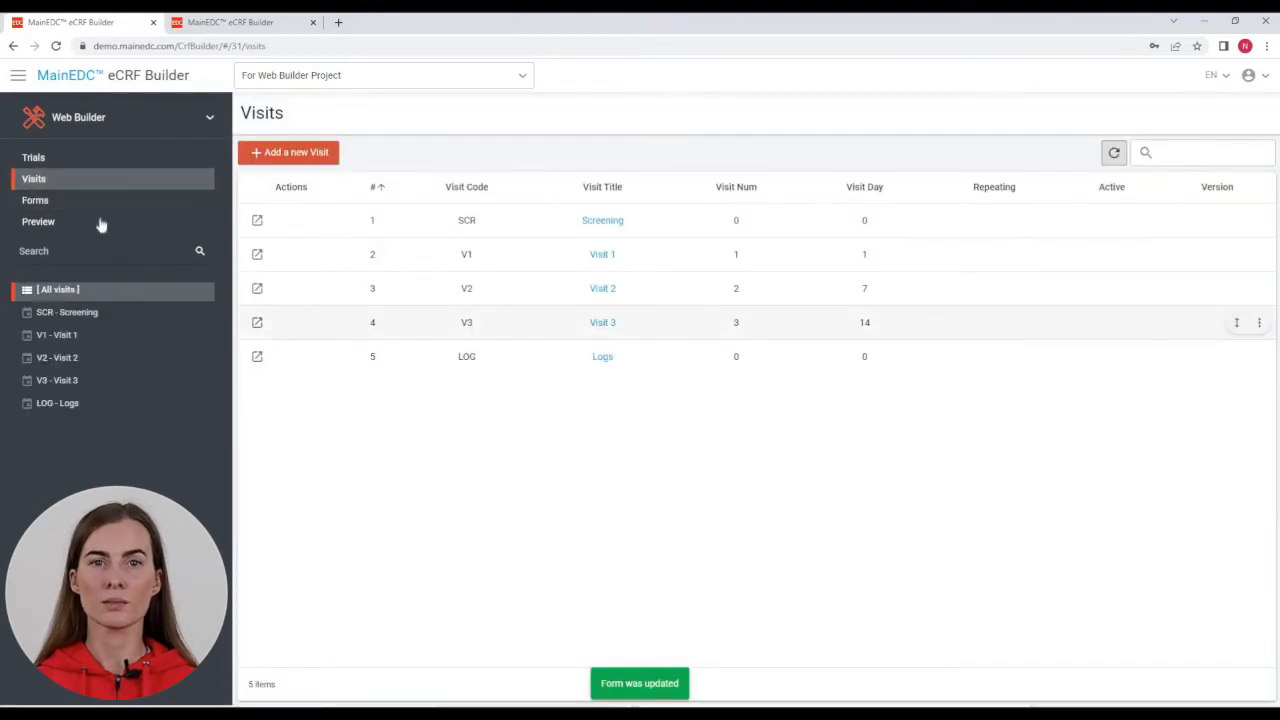
Step: Create a new form with Form Code VS and Form Title 'Vital Signs'
{"action": "left_click", "coordinate": [60, 203]}
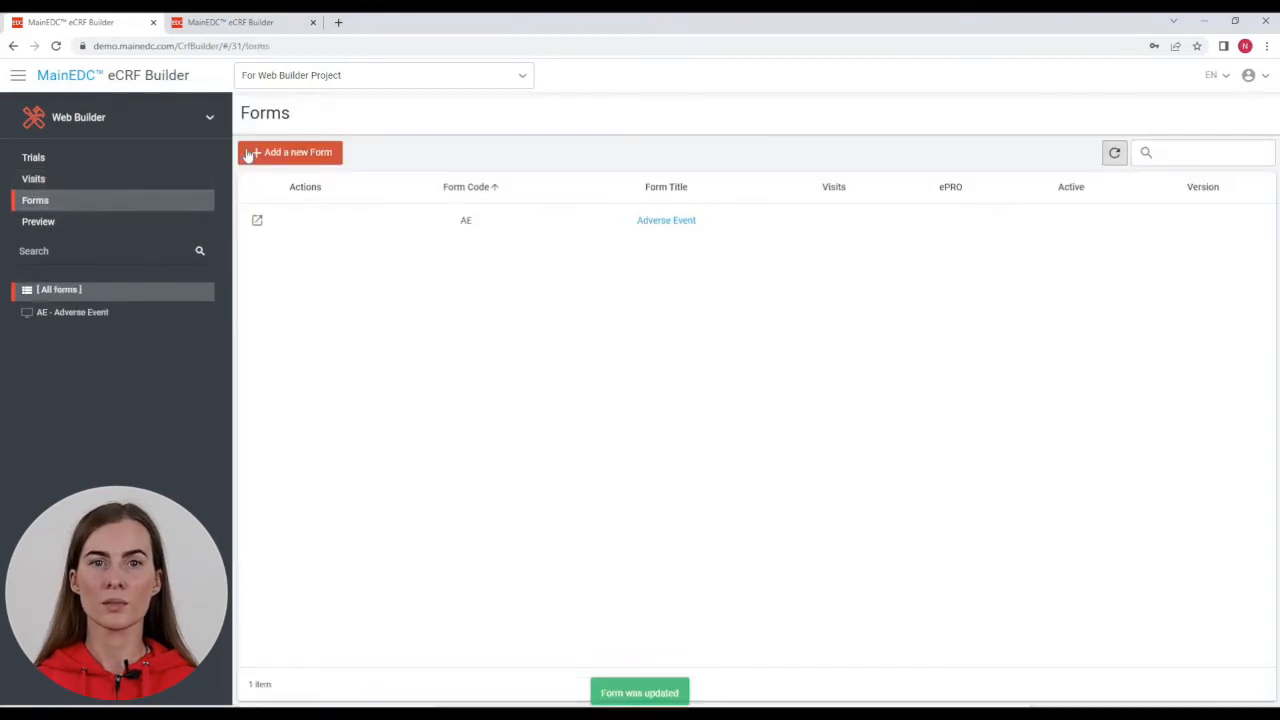
{"action": "left_click", "coordinate": [262, 155]}
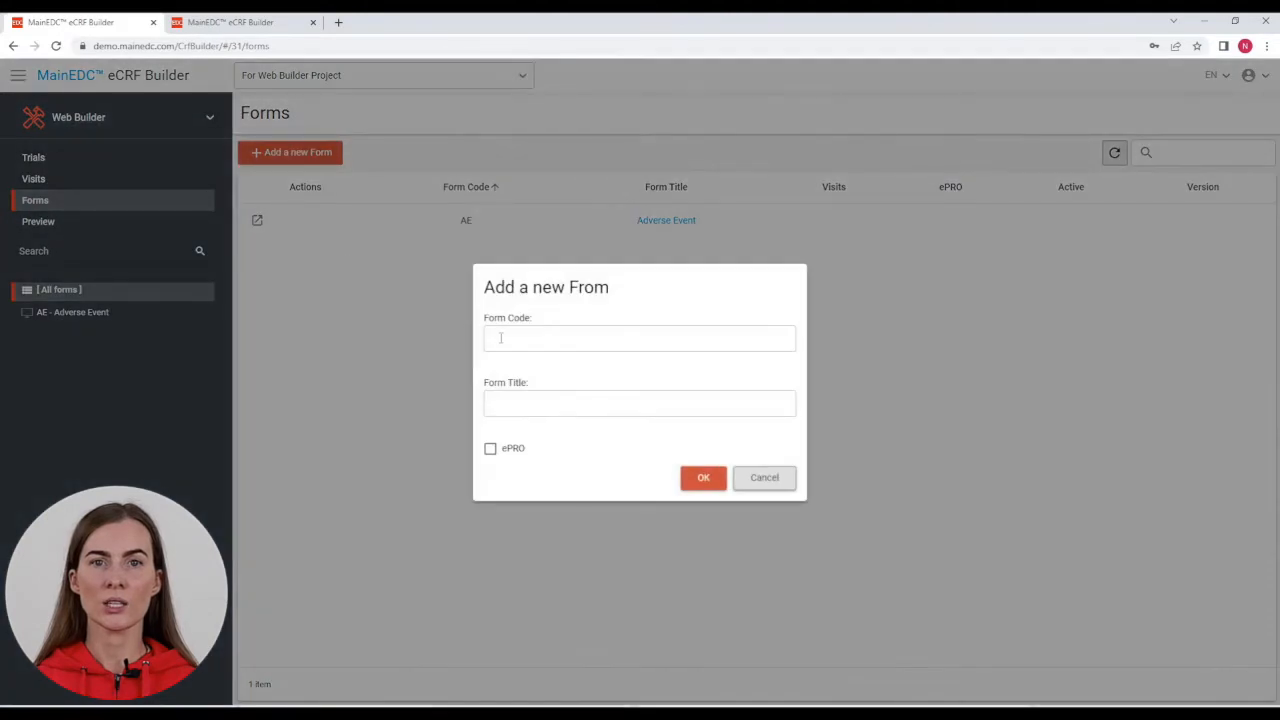
{"action": "left_click", "coordinate": [500, 338]}
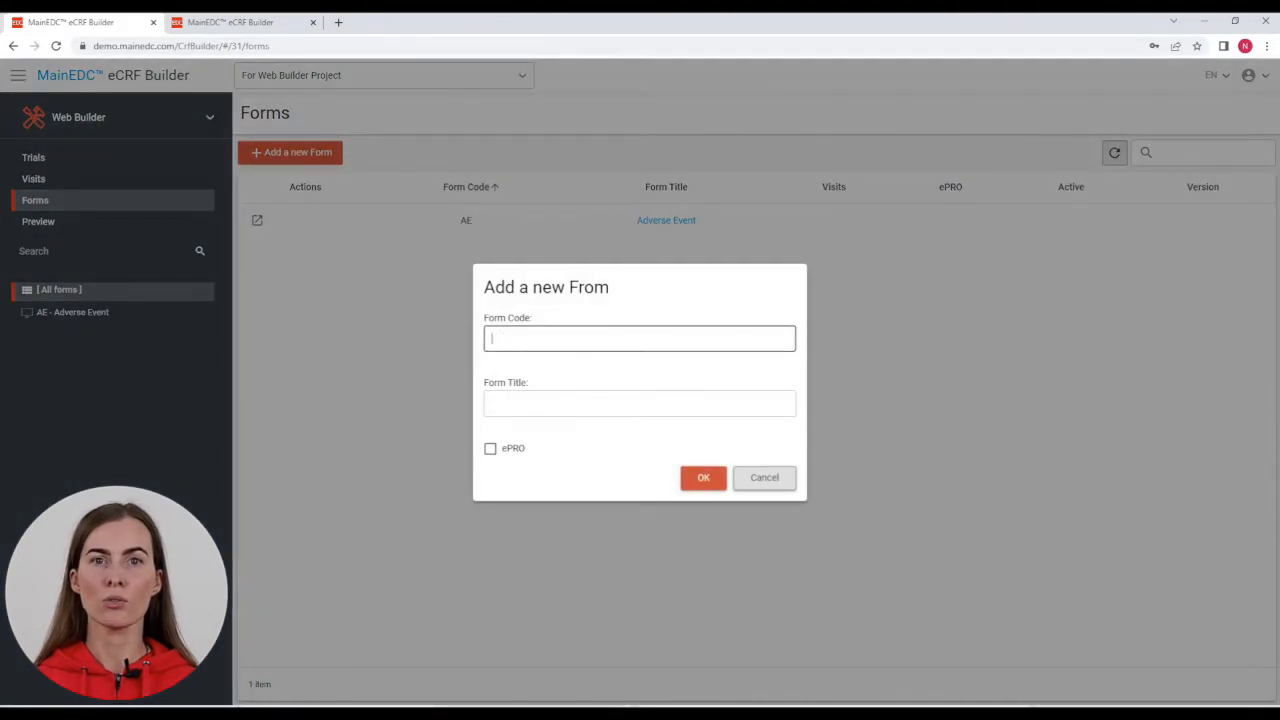
{"action": "type", "text": "VS"}
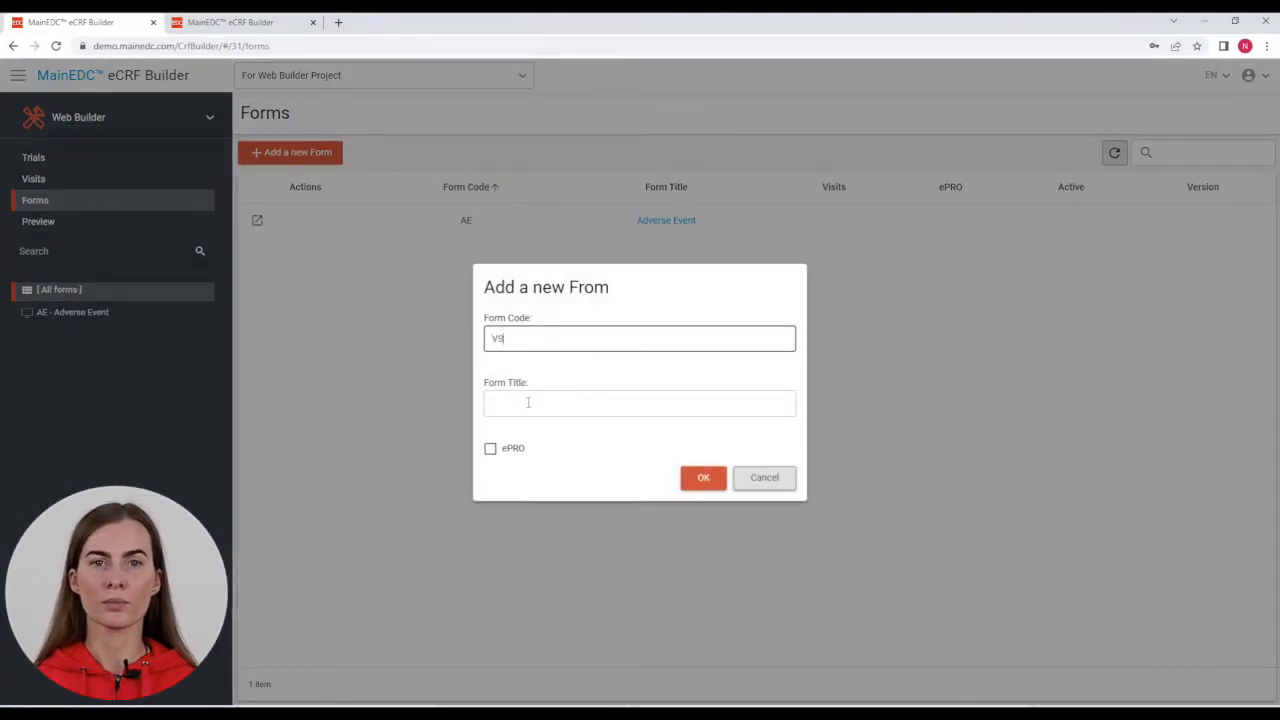
{"action": "left_click", "coordinate": [528, 402]}
{"action": "type", "text": "Vital Signs"}
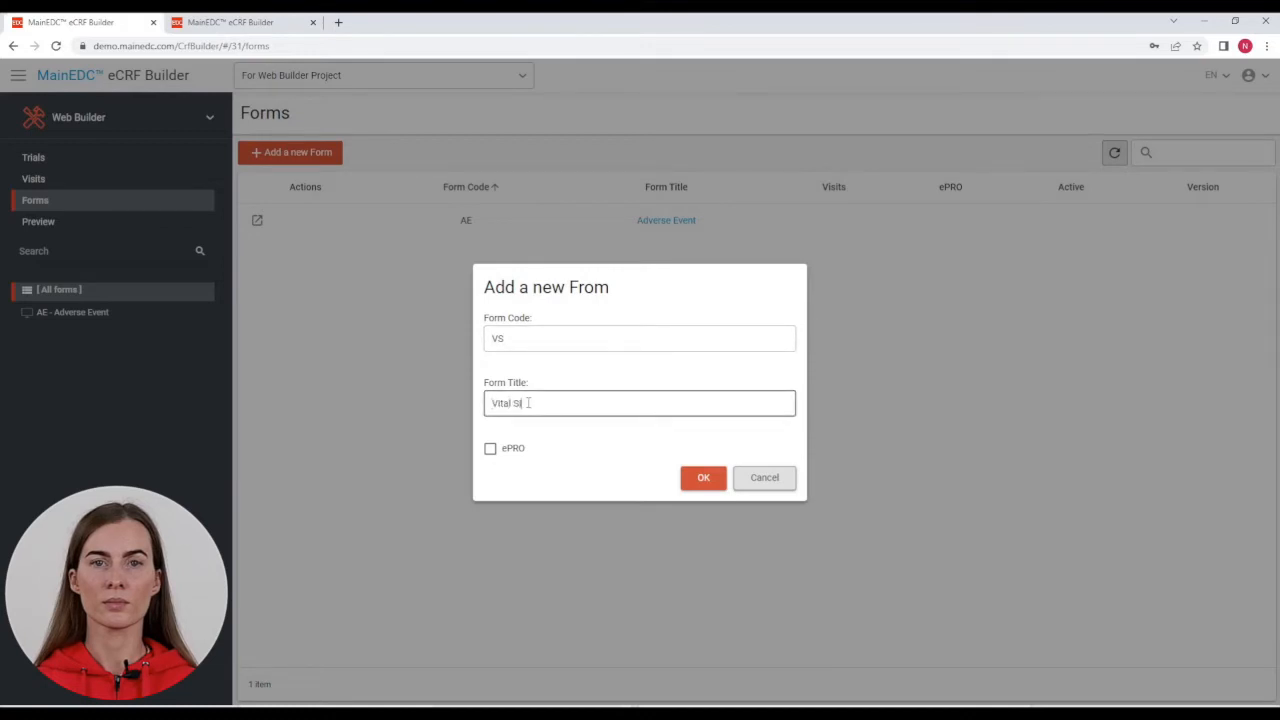
{"action": "left_click", "coordinate": [708, 481]}
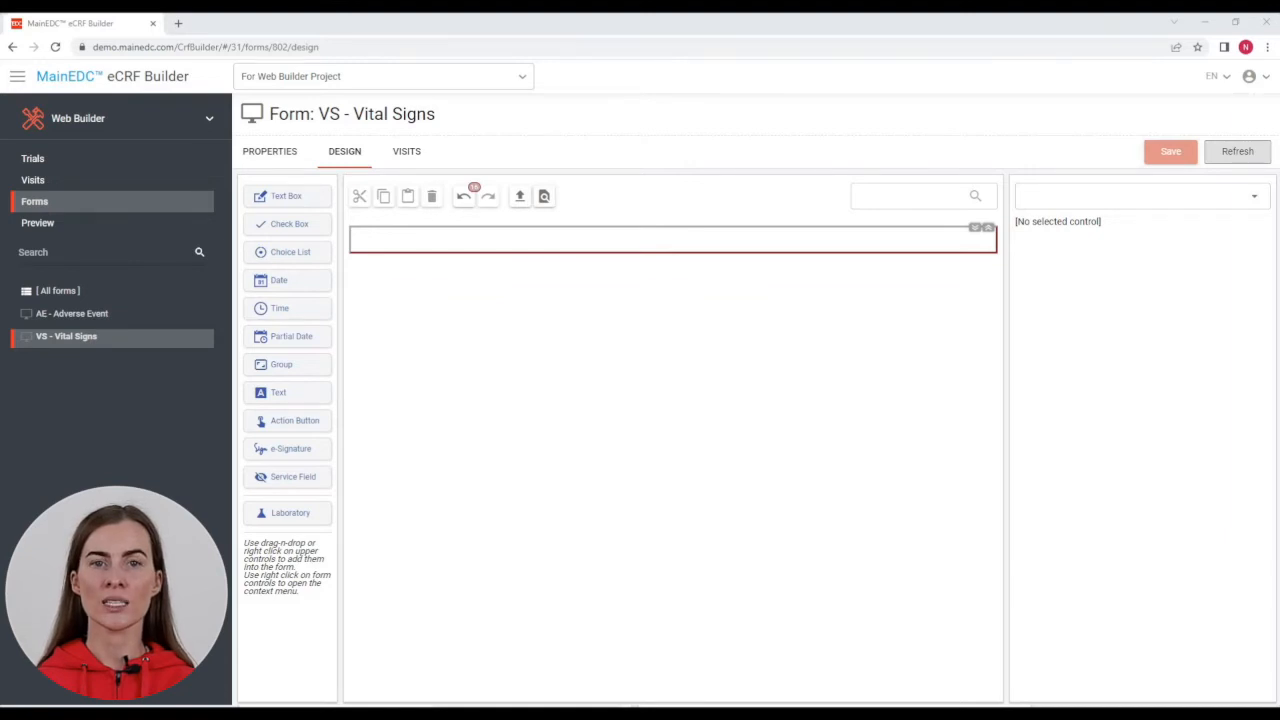
Step: Add a Choice List field with ID VSPERF labelled 'Was the vital signs assessment performed?'
{"action": "left_click_drag", "start_coordinate": [290, 252], "coordinate": [402, 240]}
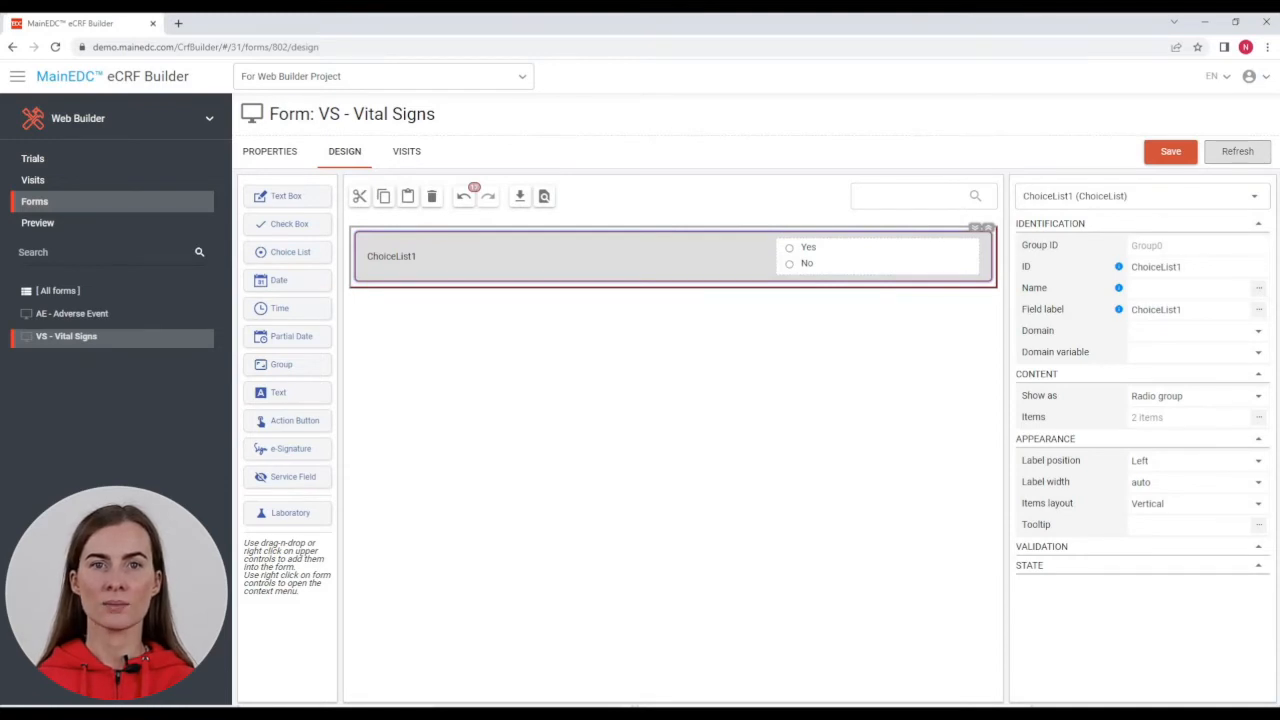
{"action": "left_click", "coordinate": [1160, 266]}
{"action": "type", "text": "VSPERF"}
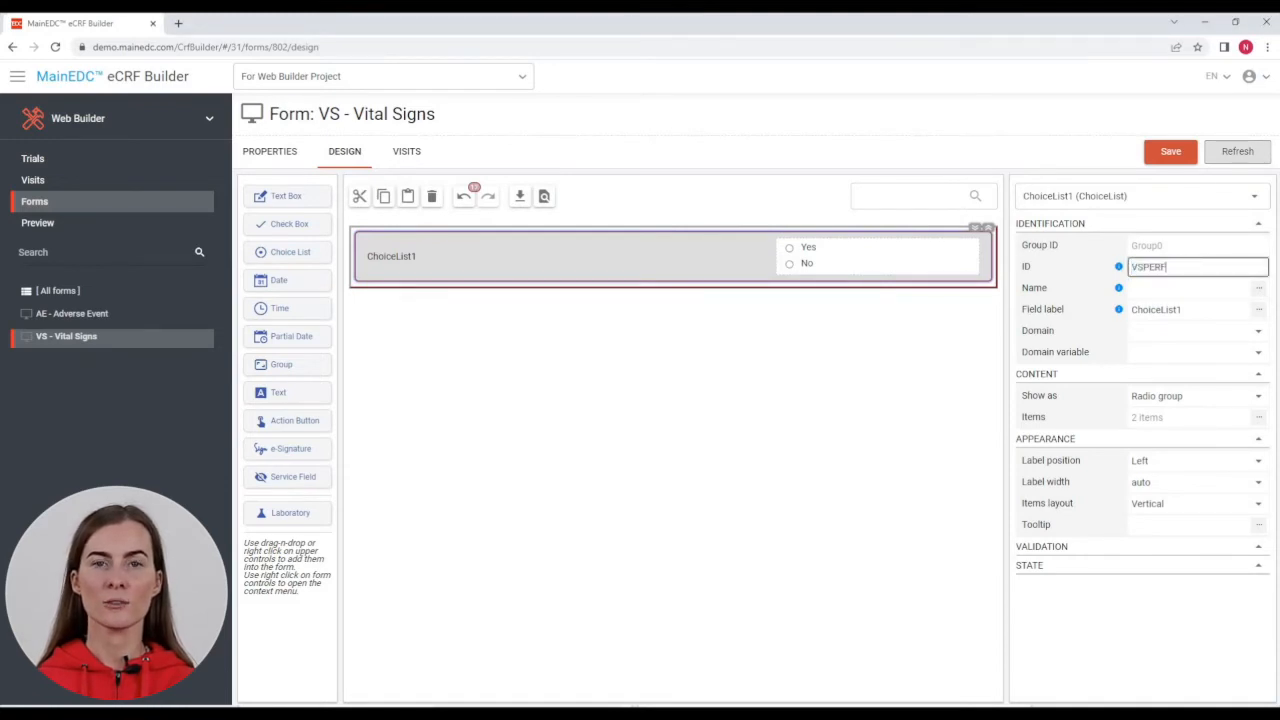
{"action": "key", "text": "Return"}
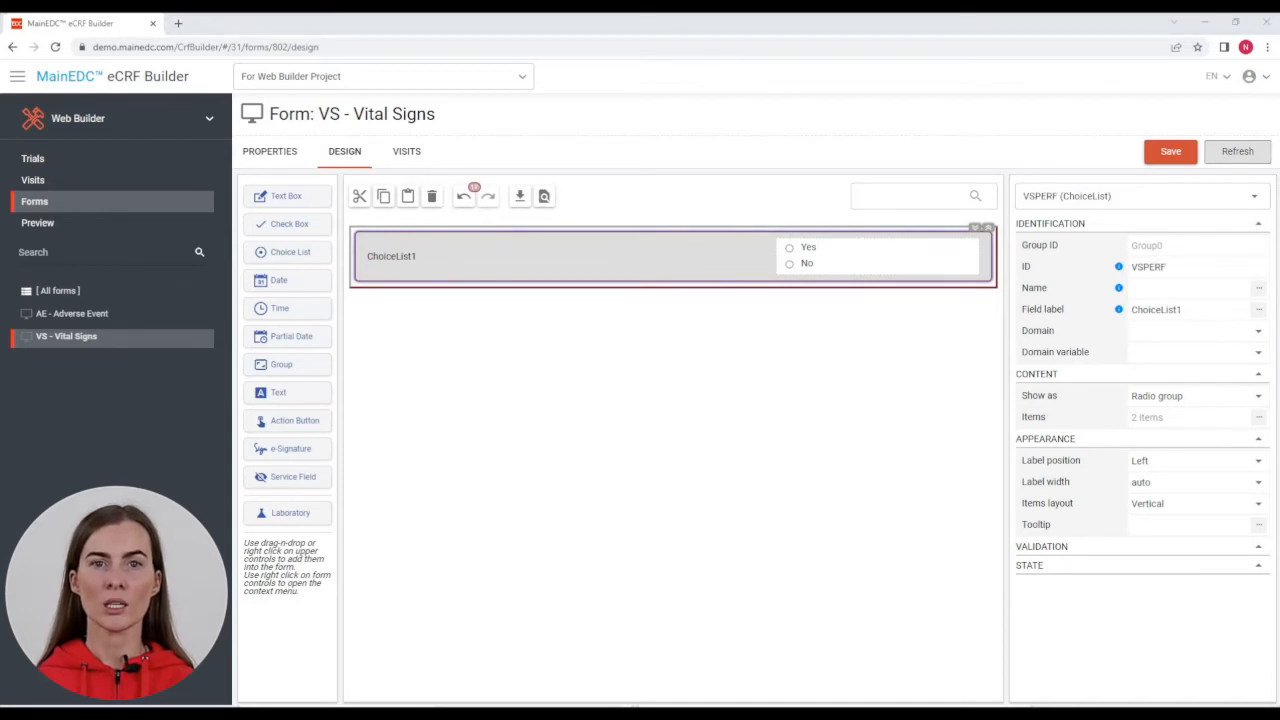
{"action": "left_click", "coordinate": [1156, 310]}
{"action": "key", "text": "ctrl+a"}
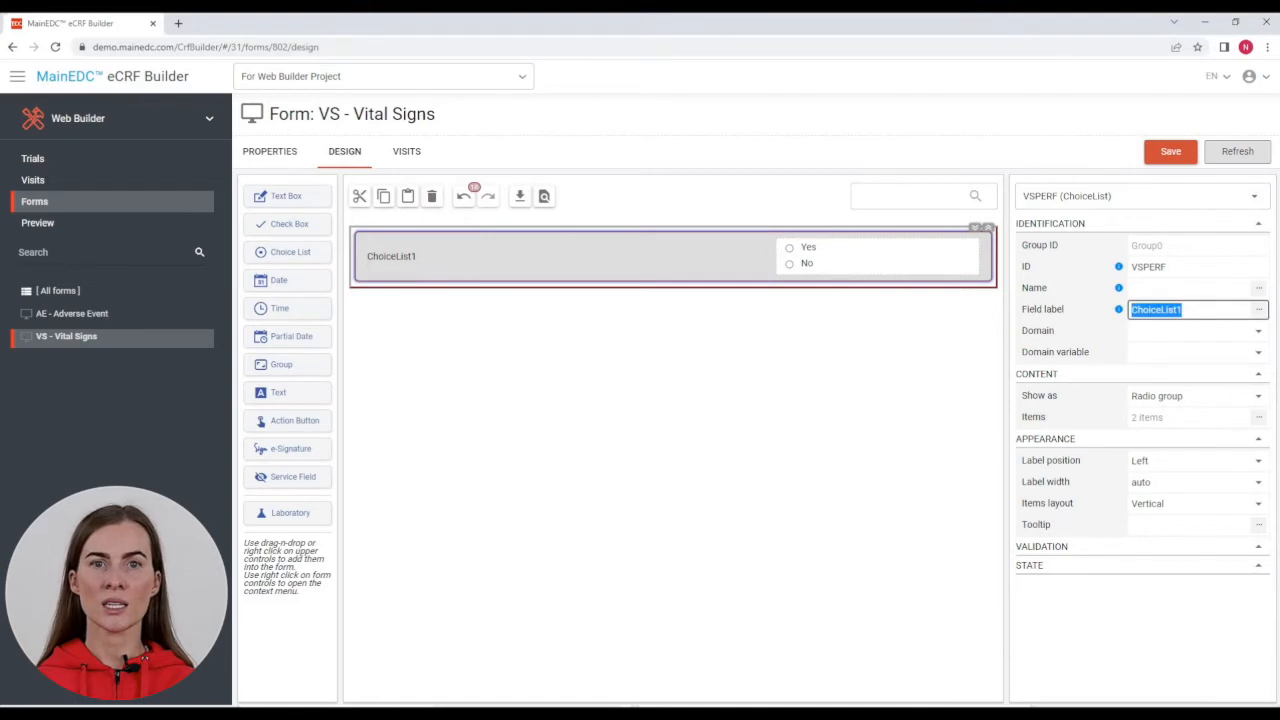
{"action": "type", "text": "gns assessment performed?"}
{"action": "key", "text": "Return"}
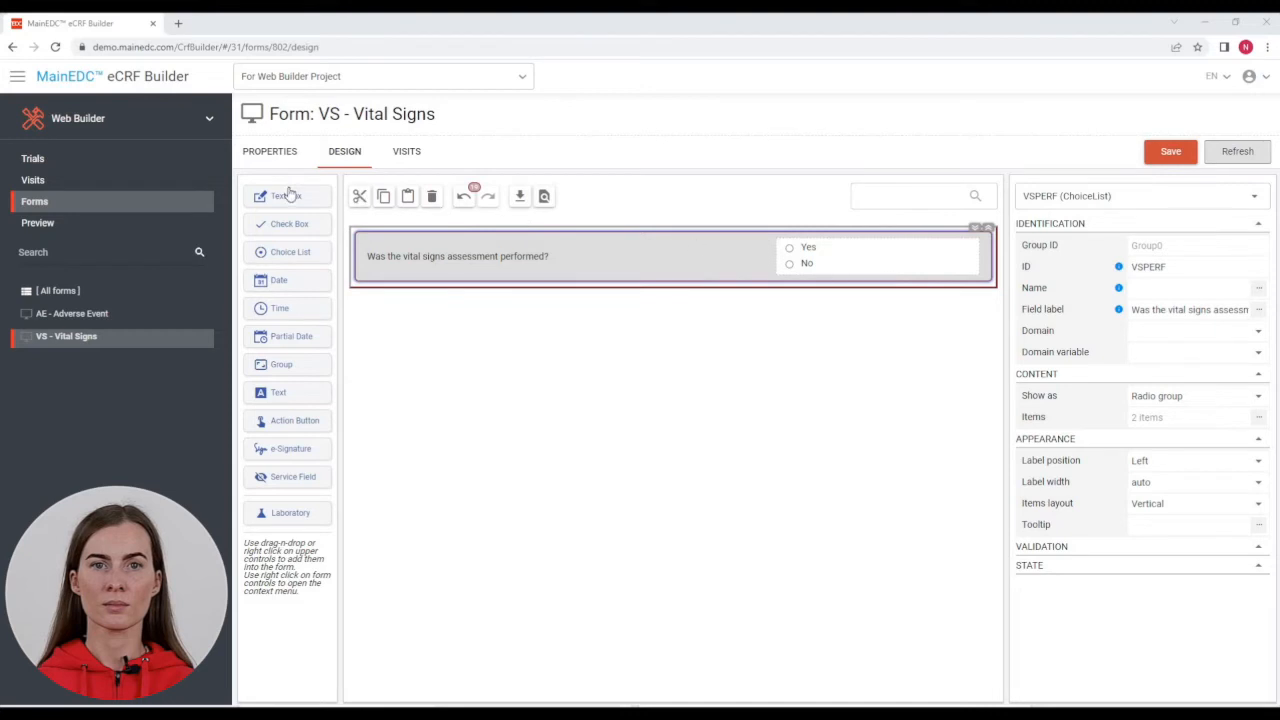
Step: Add text box VSREASND labelled 'Please specify the reason:' below the question
{"action": "left_click_drag", "start_coordinate": [290, 196], "coordinate": [417, 291]}
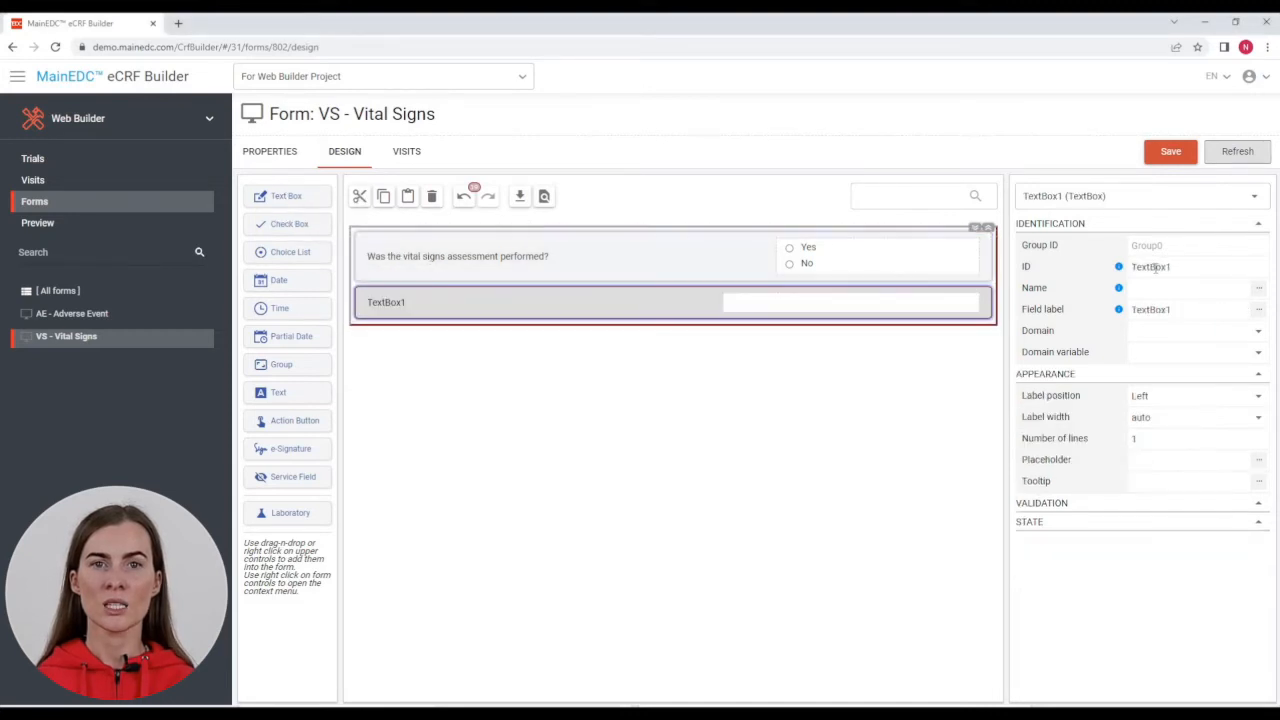
{"action": "type", "text": "VSREASND"}
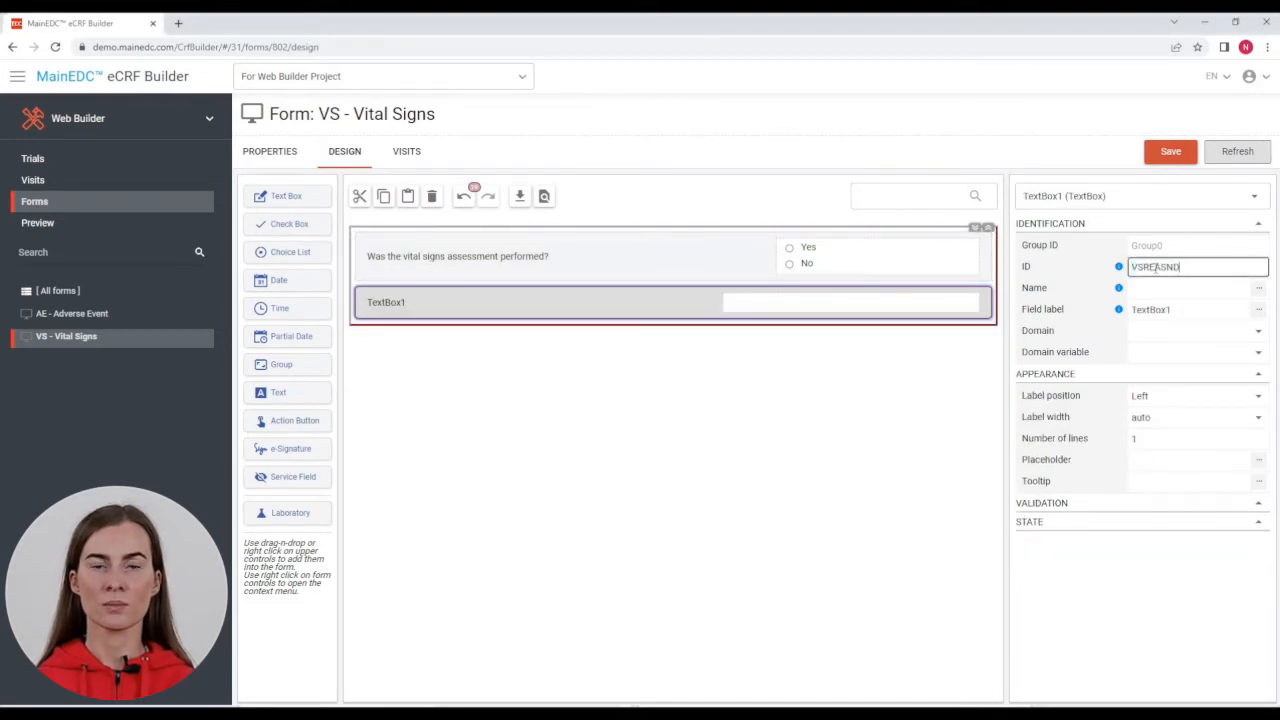
{"action": "key", "text": "Return"}
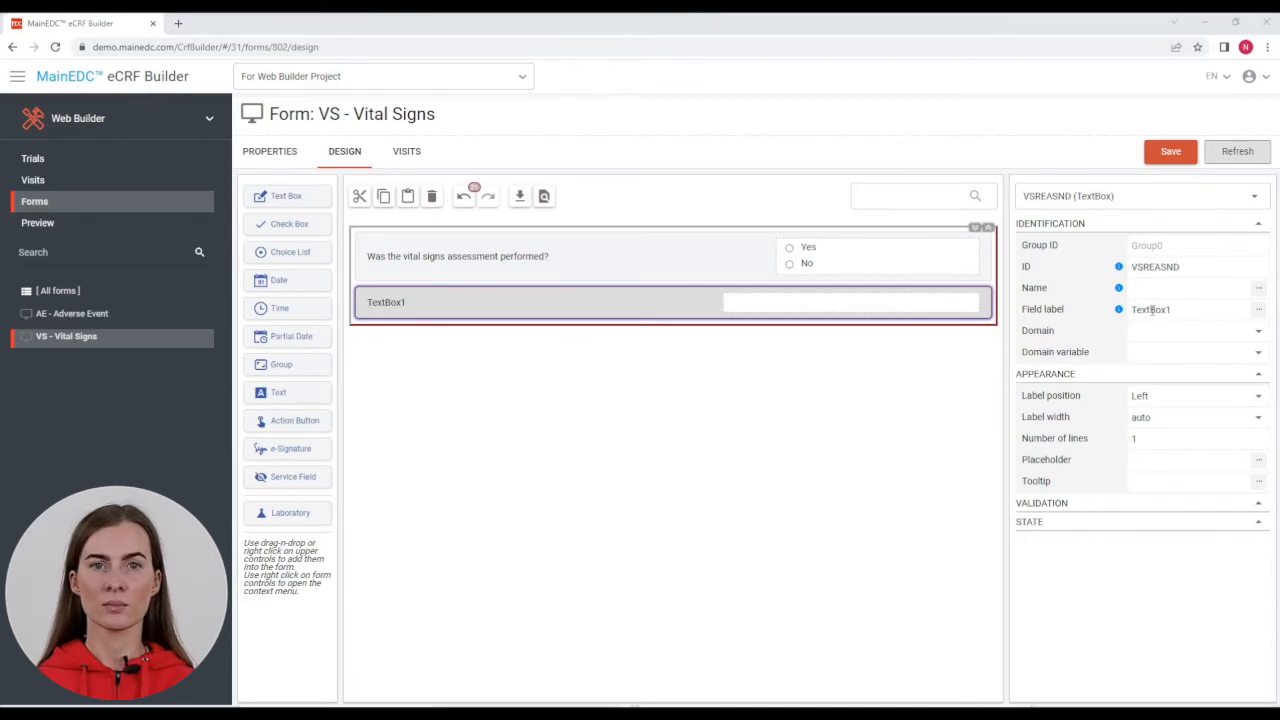
{"action": "left_click", "coordinate": [1152, 310]}
{"action": "type", "text": "Please specify the reason"}
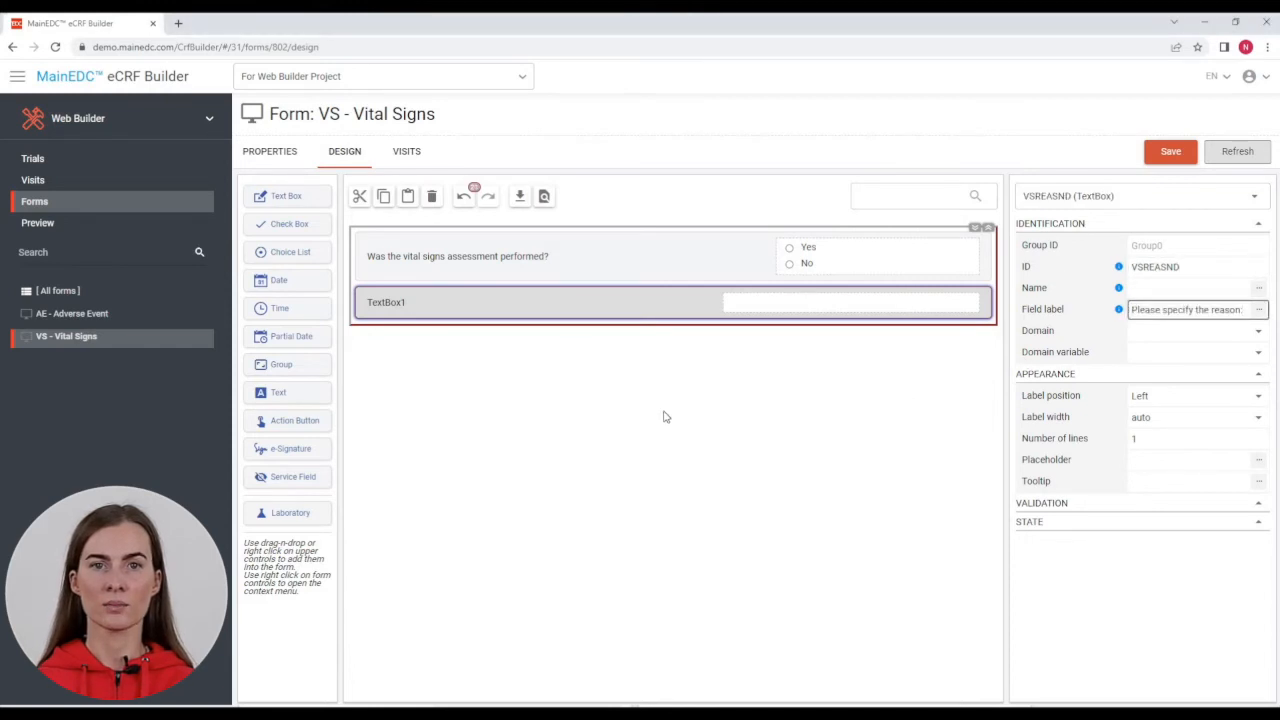
{"action": "key", "text": "Return"}
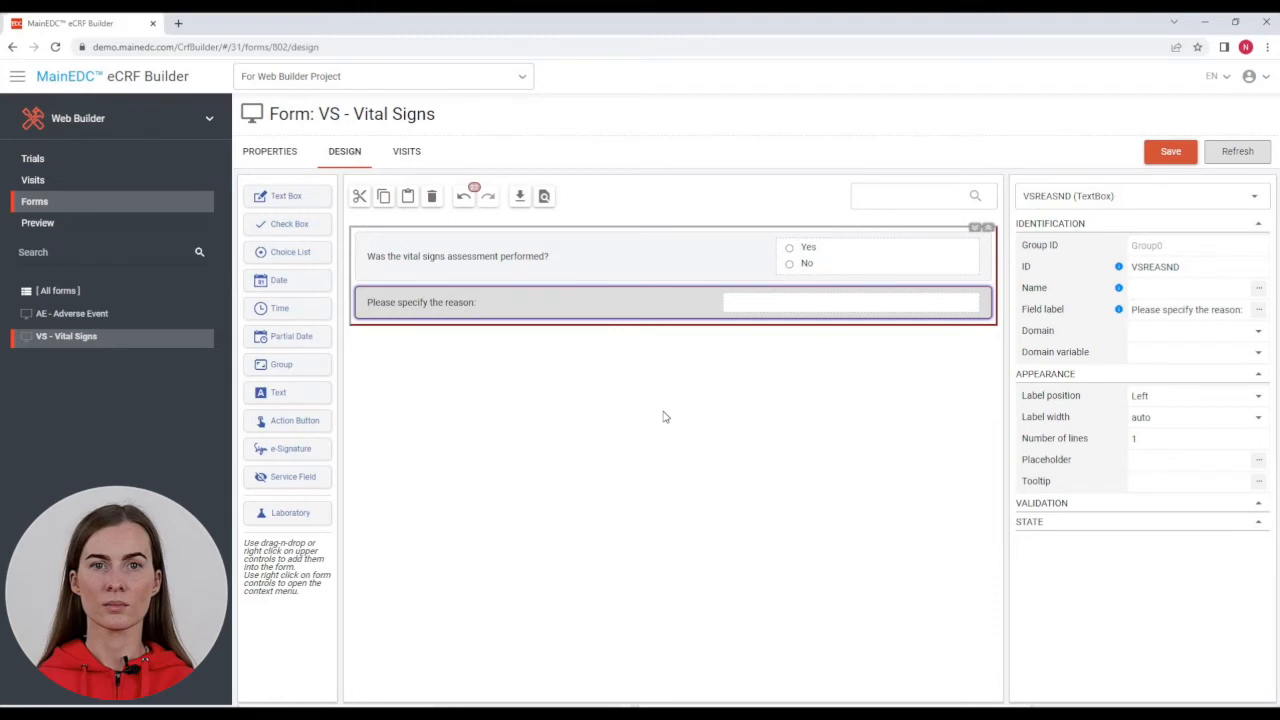
Step: Add date field VSDAT labelled 'Date of assessment:' below the reason field
{"action": "left_click_drag", "start_coordinate": [307, 285], "coordinate": [420, 338]}
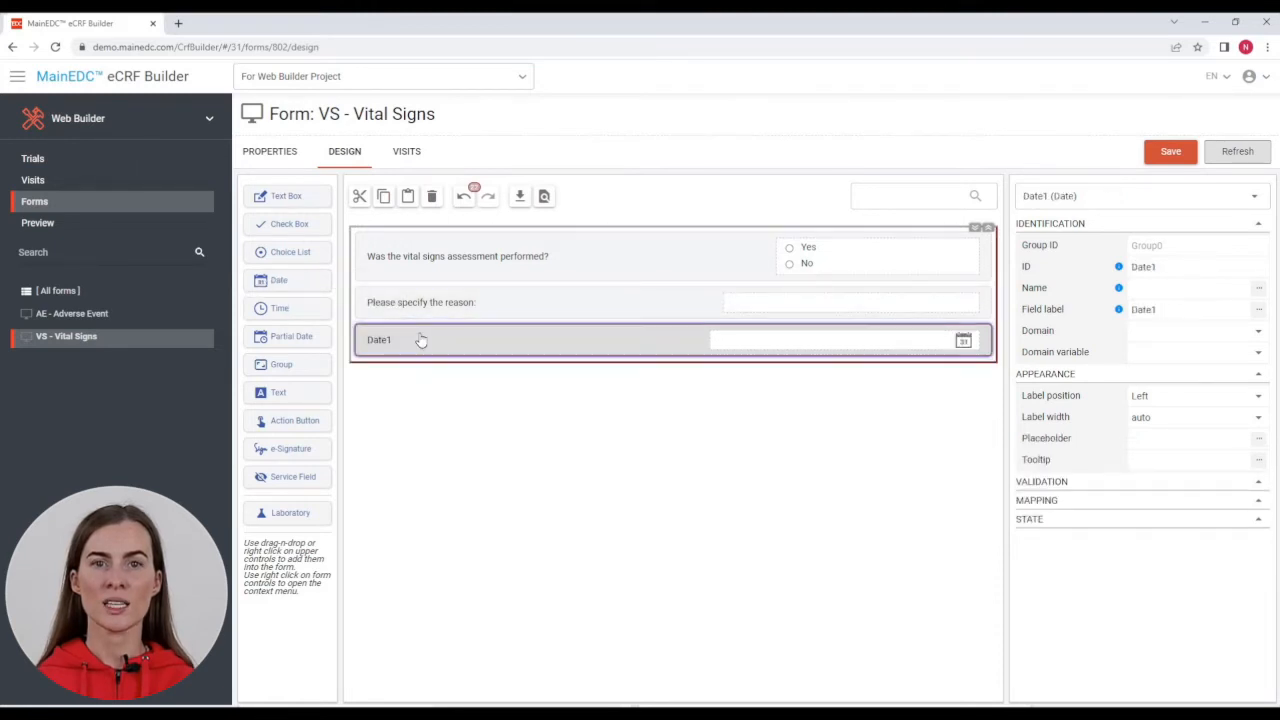
{"action": "left_click", "coordinate": [1142, 267]}
{"action": "type", "text": "VSDAT"}
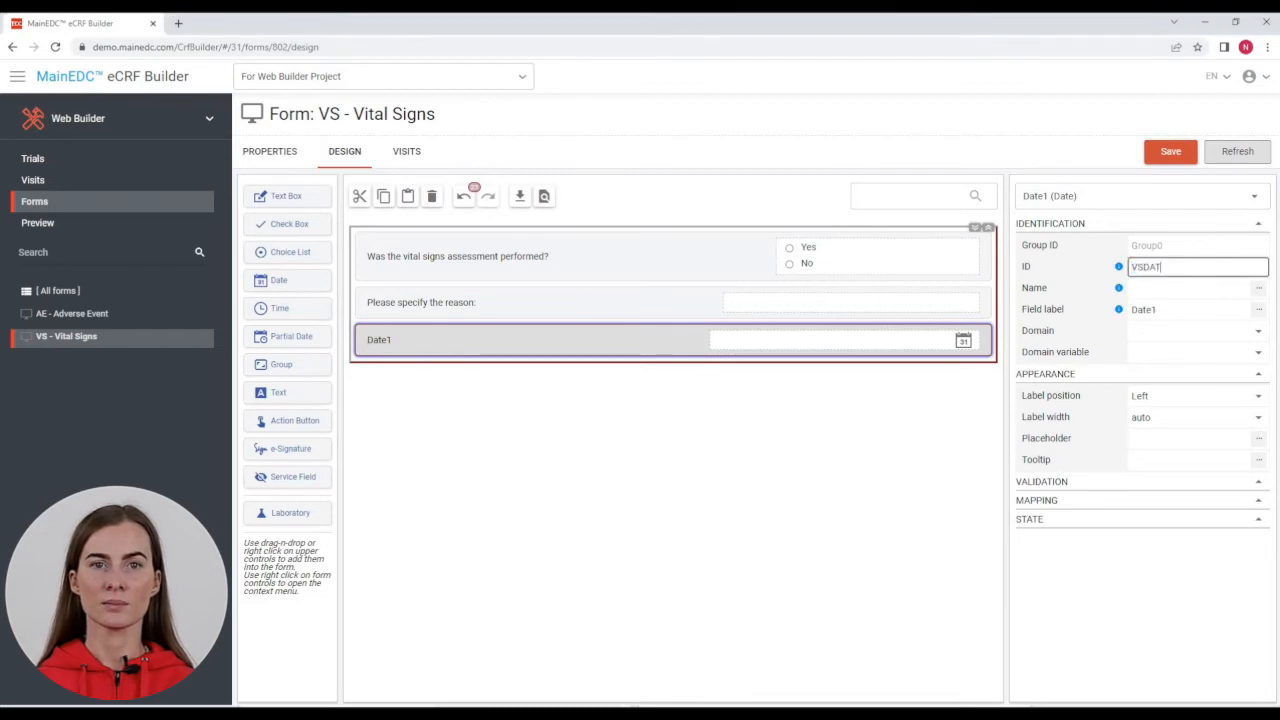
{"action": "key", "text": "Return"}
{"action": "left_click", "coordinate": [1150, 309]}
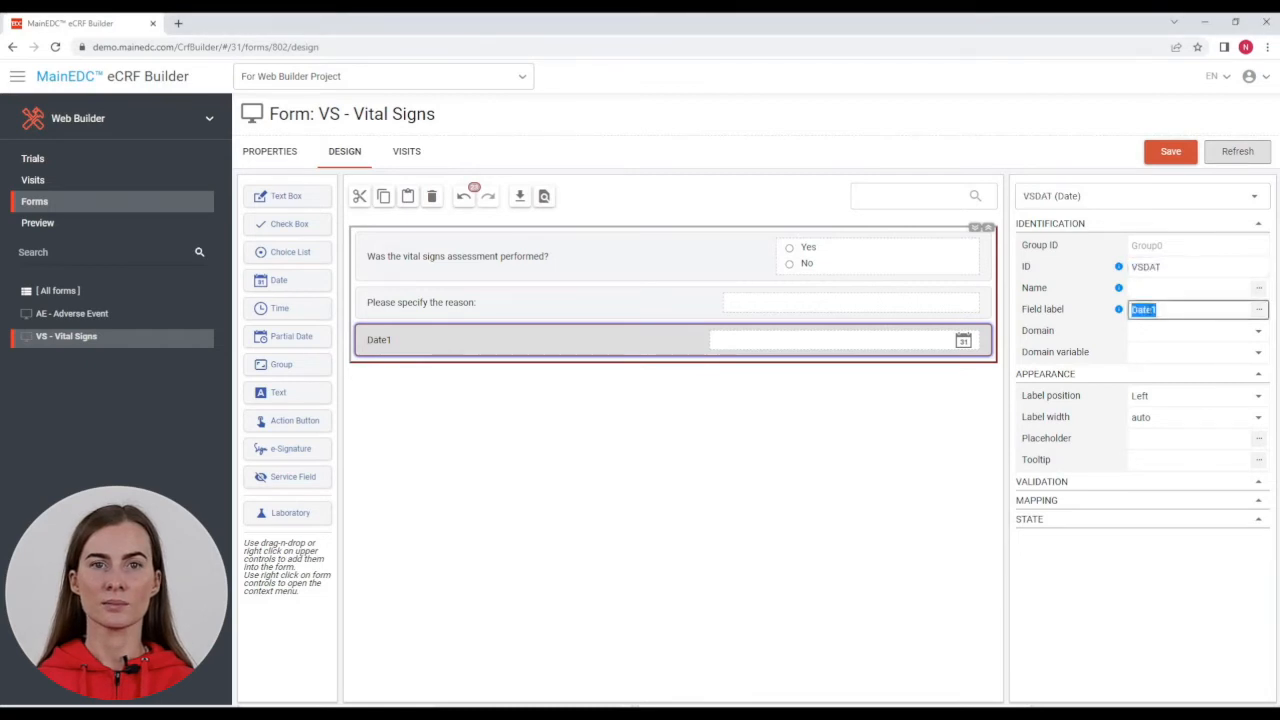
{"action": "type", "text": "Date of assessment:"}
{"action": "key", "text": "Return"}
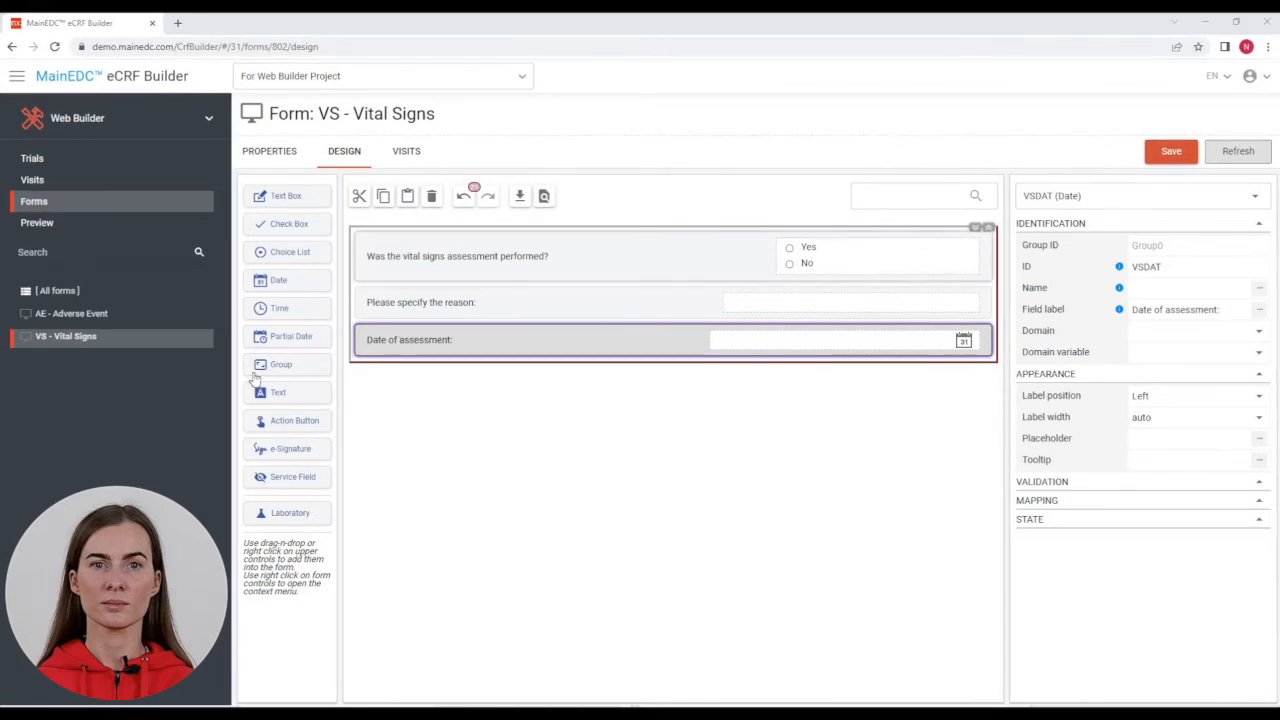
Step: Add group VSTEST_SYSBP with header 'Systolic blood pressure' below the date field
{"action": "left_click_drag", "start_coordinate": [254, 368], "coordinate": [366, 366]}
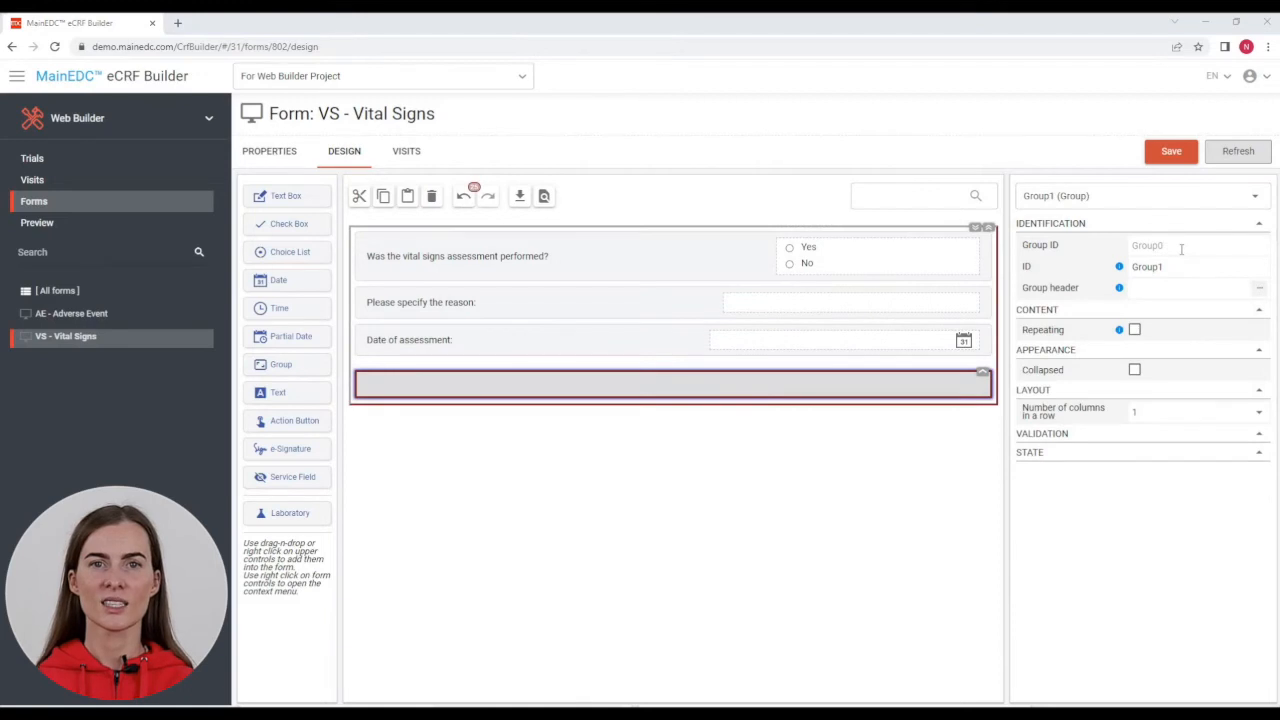
{"action": "left_click", "coordinate": [1177, 266]}
{"action": "type", "text": "VSTEST_SYSBP"}
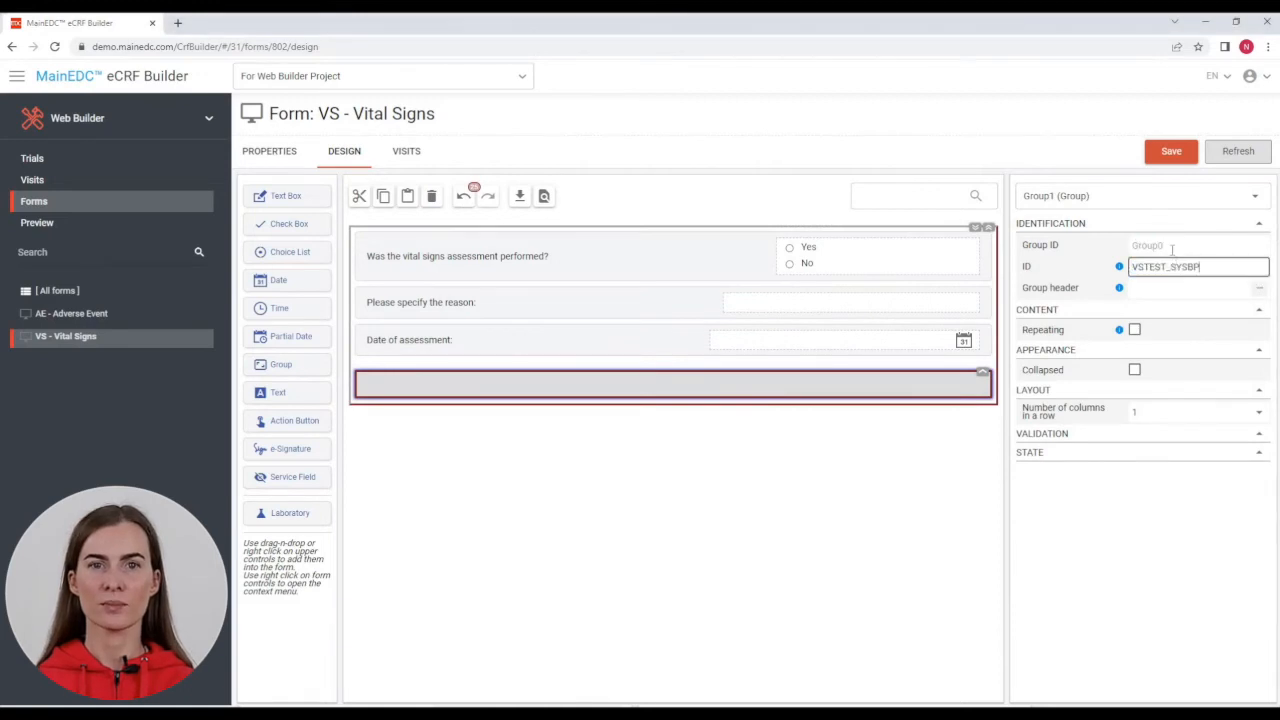
{"action": "key", "text": "shift+Tab"}
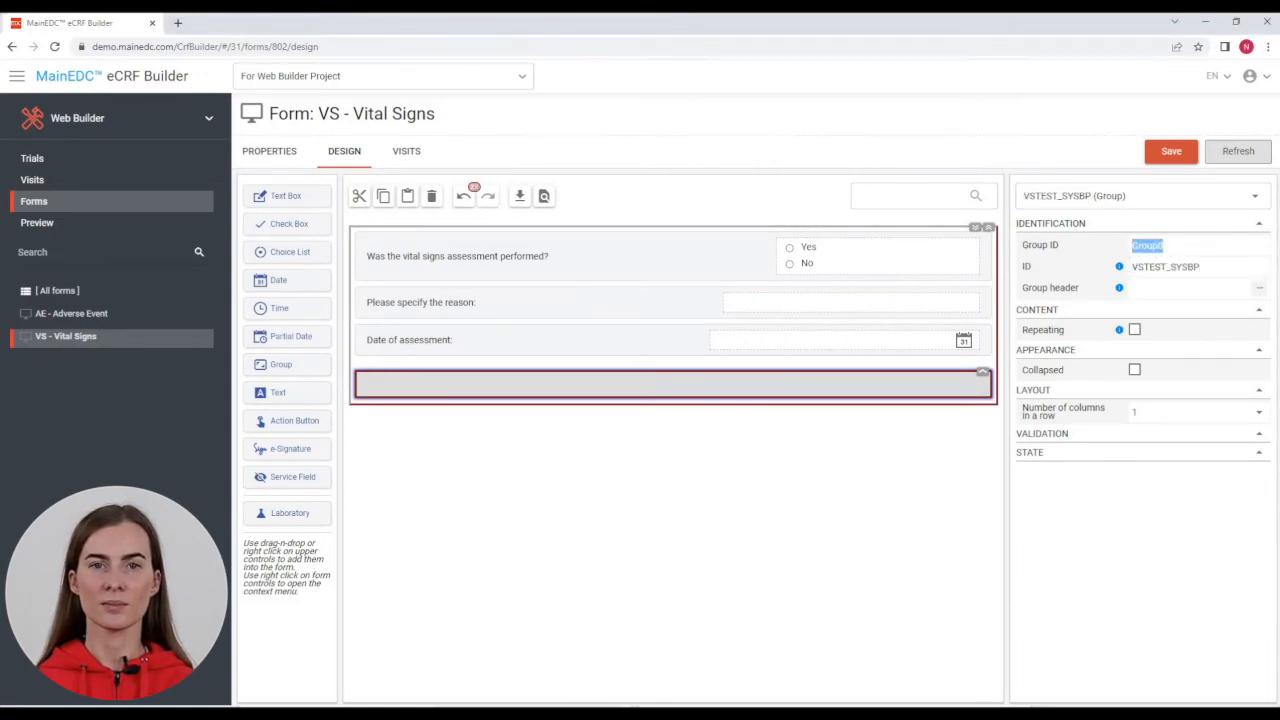
{"action": "left_click", "coordinate": [1176, 289]}
{"action": "type", "text": "Systolic blood pressure"}
Step: Add a 'Not done' checkbox with ID VSSTAT_SYSBP inside the systolic group
{"action": "left_click_drag", "start_coordinate": [262, 226], "coordinate": [384, 393]}
{"action": "double_click", "coordinate": [1165, 309]}
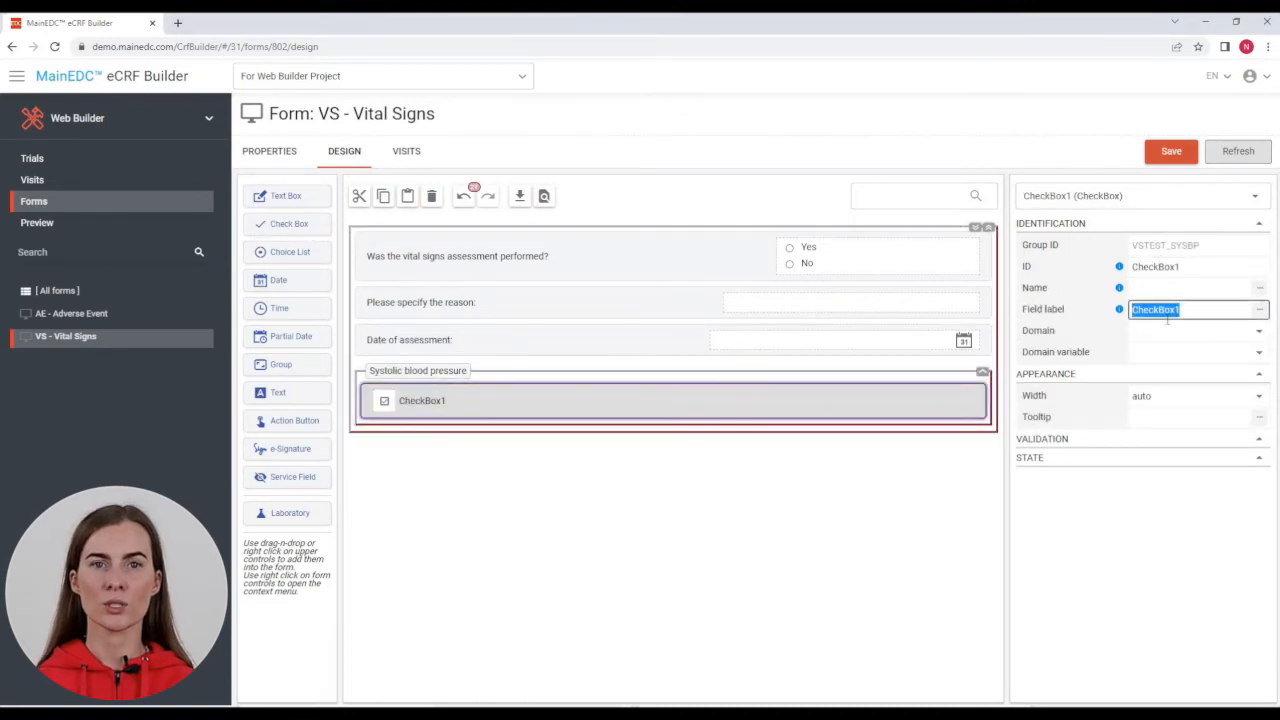
{"action": "type", "text": "Not done"}
{"action": "key", "text": "Return"}
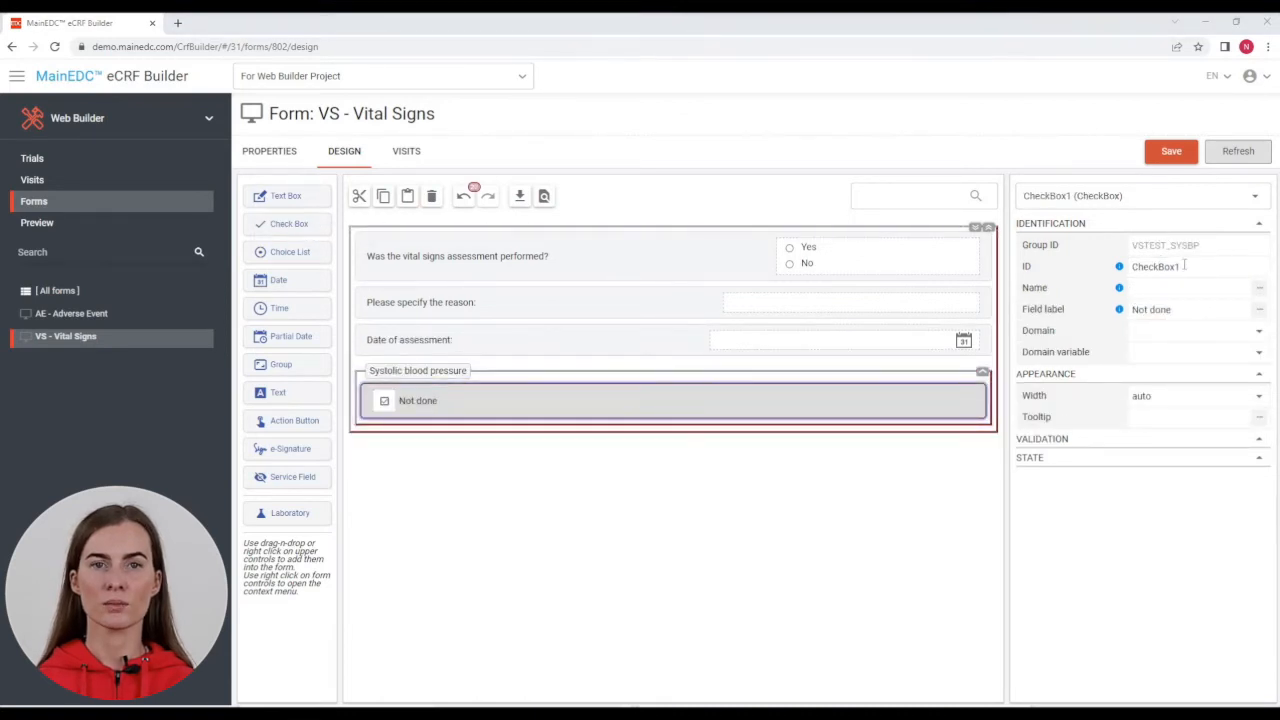
{"action": "double_click", "coordinate": [1184, 265]}
{"action": "type", "text": "VSSTAT_SYSBP"}
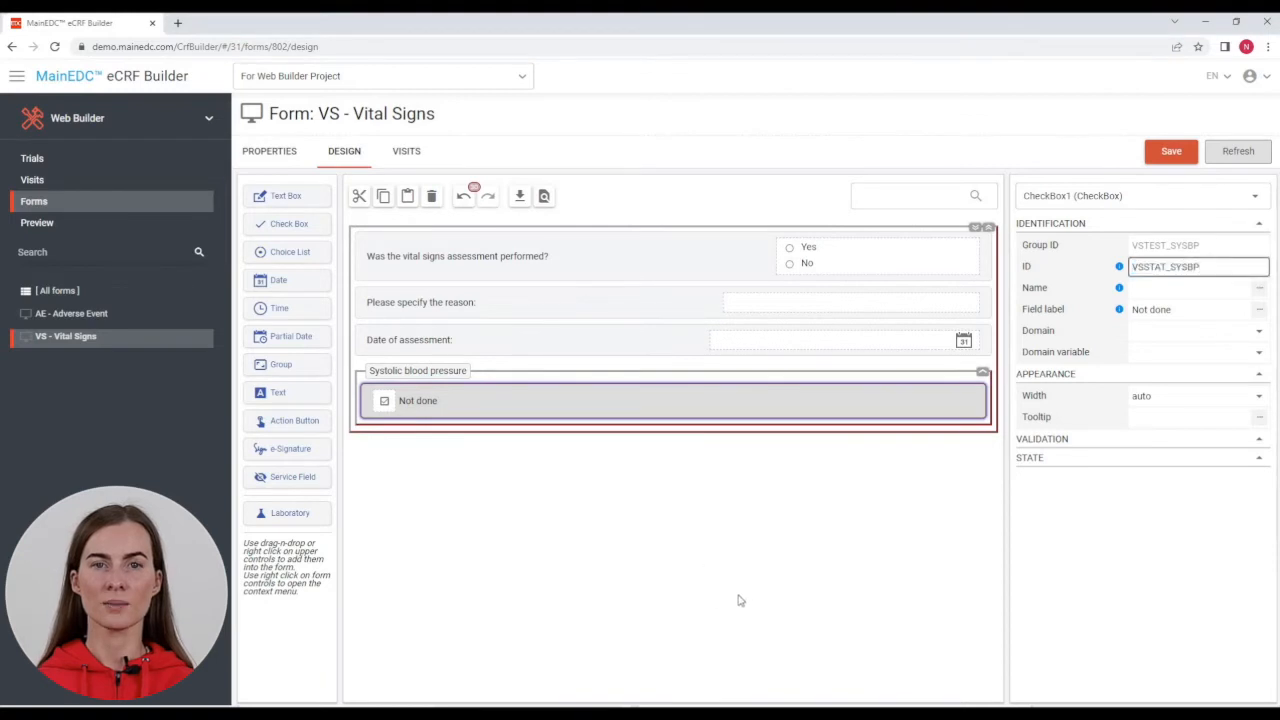
{"action": "key", "text": "Return"}
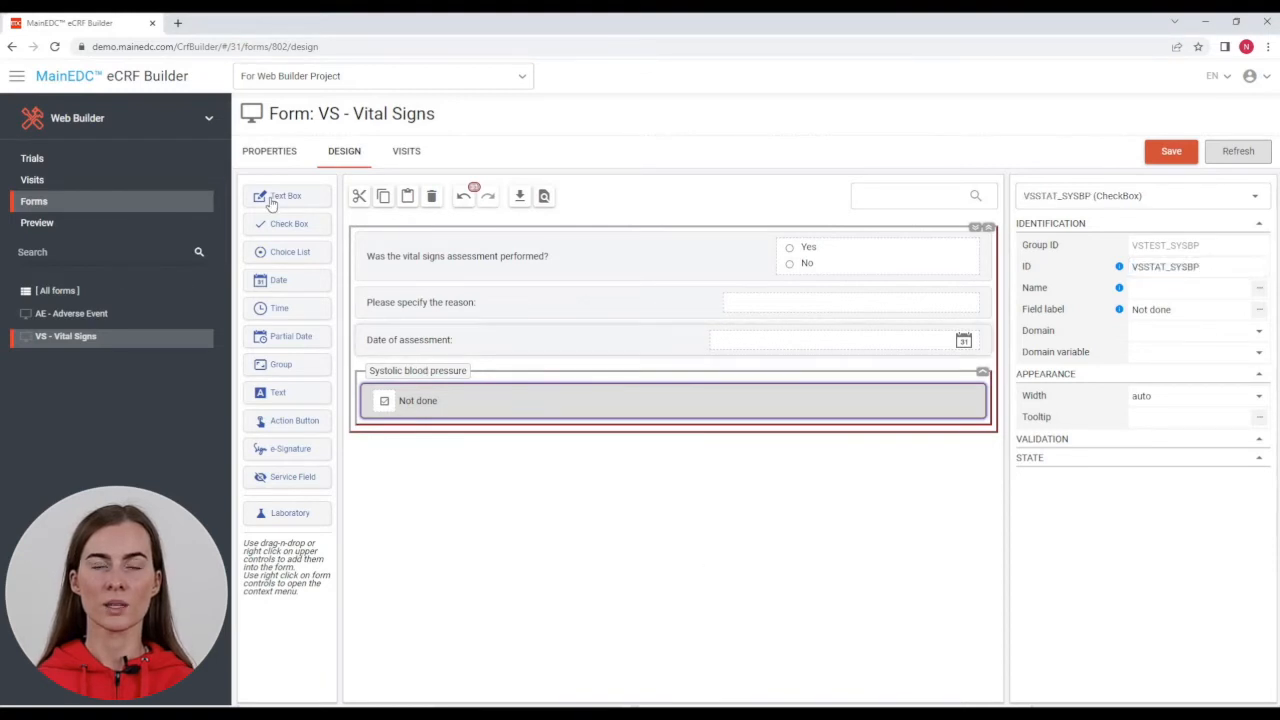
Step: Add text field 'Reason Not done' with ID VSREASND_SYSBP below Not done
{"action": "left_click_drag", "start_coordinate": [270, 200], "coordinate": [392, 420]}
{"action": "double_click", "coordinate": [1196, 310]}
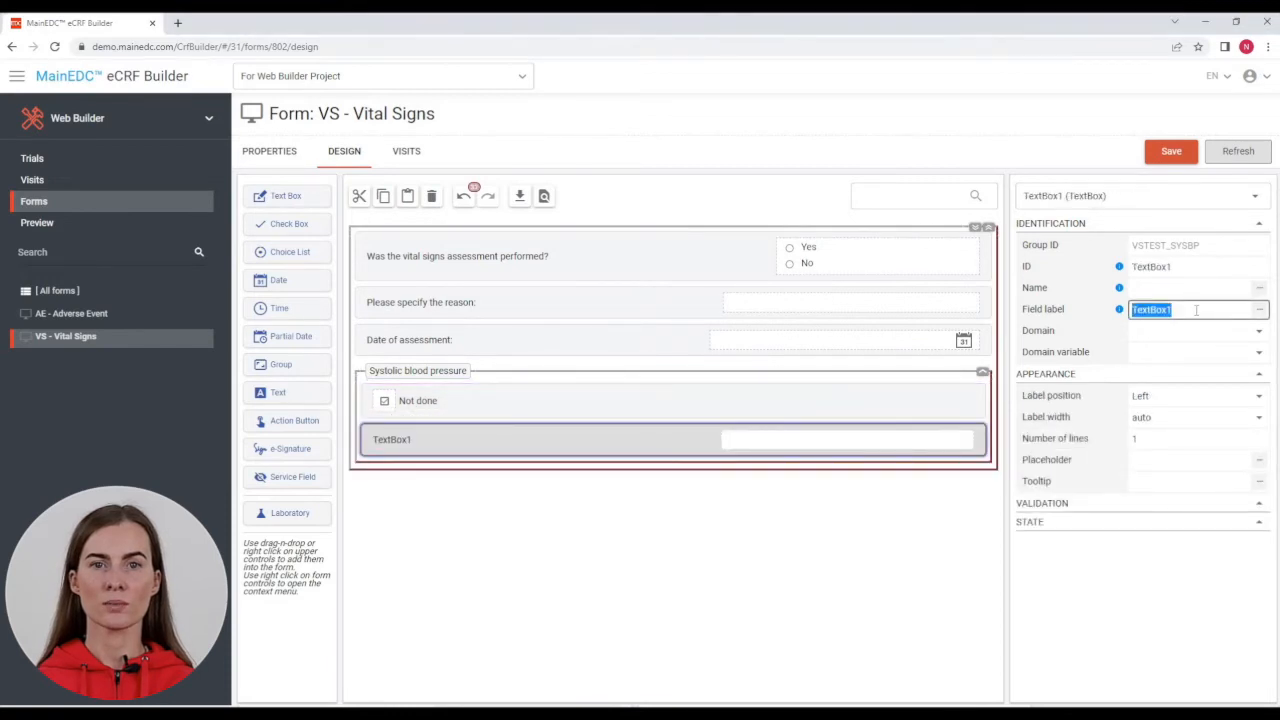
{"action": "type", "text": "Reason Not done"}
{"action": "left_click", "coordinate": [826, 523]}
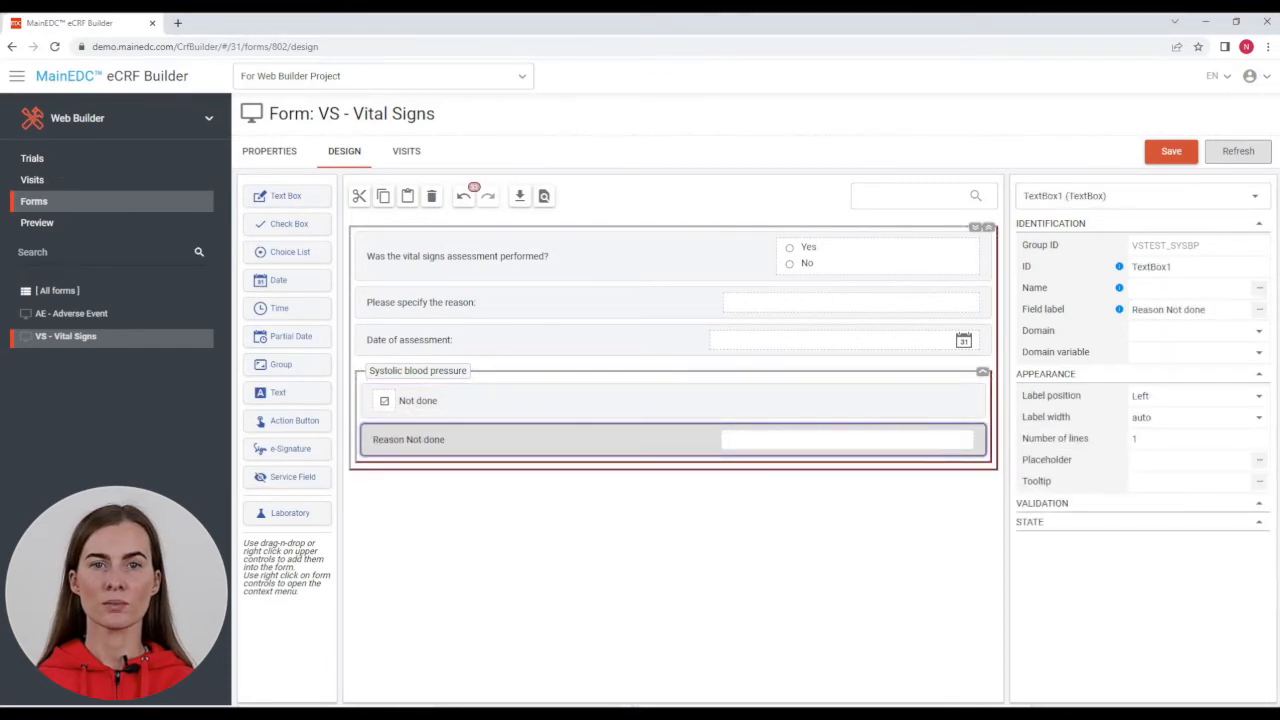
{"action": "double_click", "coordinate": [1168, 267]}
{"action": "type", "text": "VSREASND_SYSBP"}
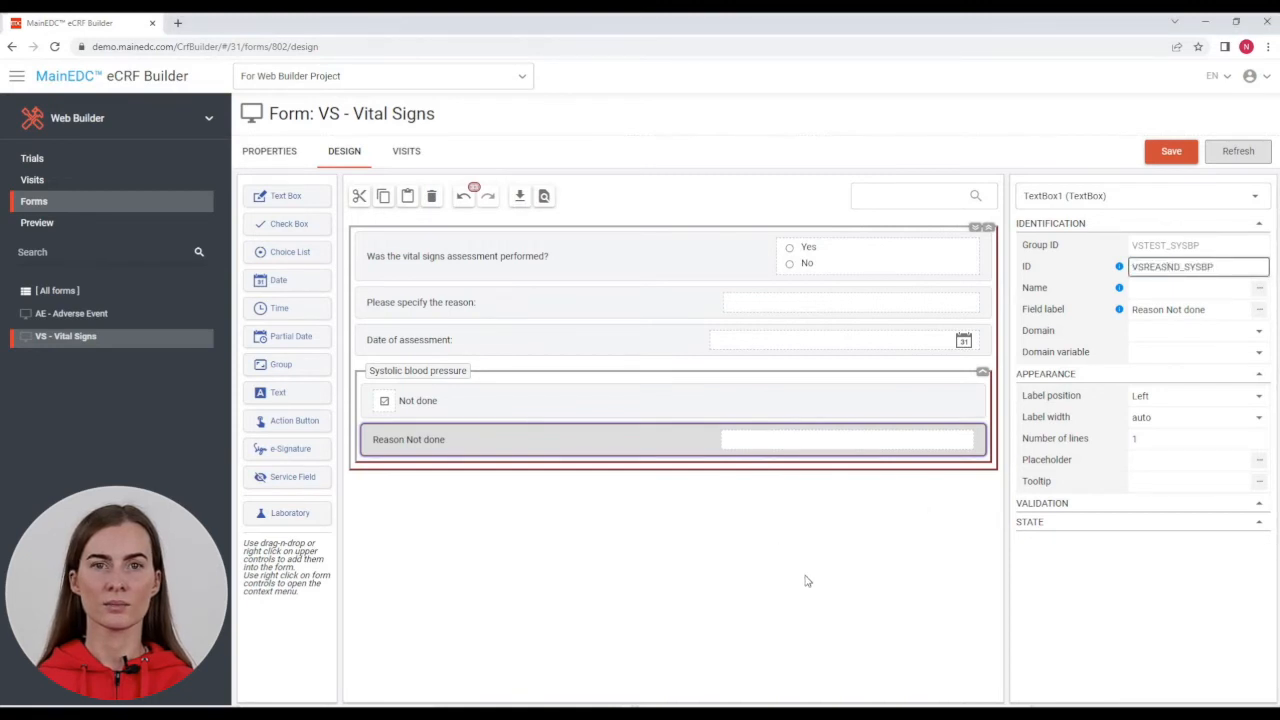
{"action": "left_click", "coordinate": [808, 581]}
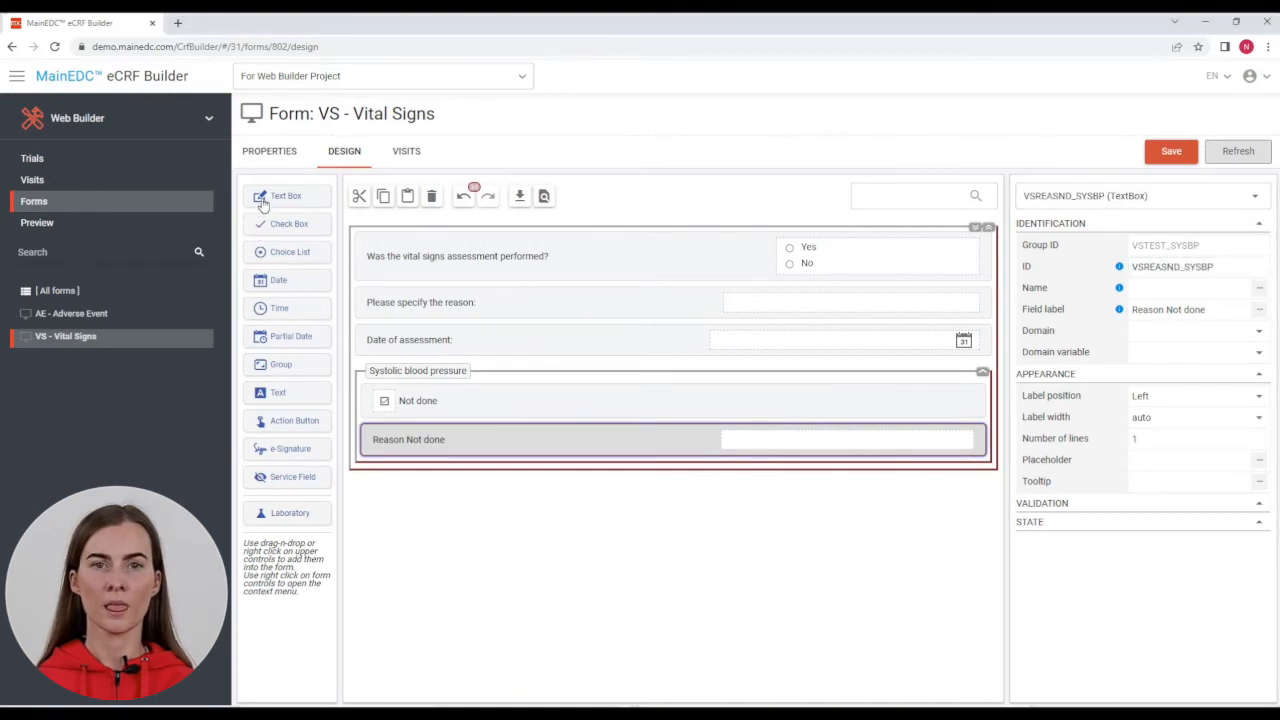
Step: Add text field 'Result, mmHg' with ID VSORRES_SYSBP below Reason Not done
{"action": "left_click_drag", "start_coordinate": [262, 203], "coordinate": [387, 458]}
{"action": "double_click", "coordinate": [1155, 309]}
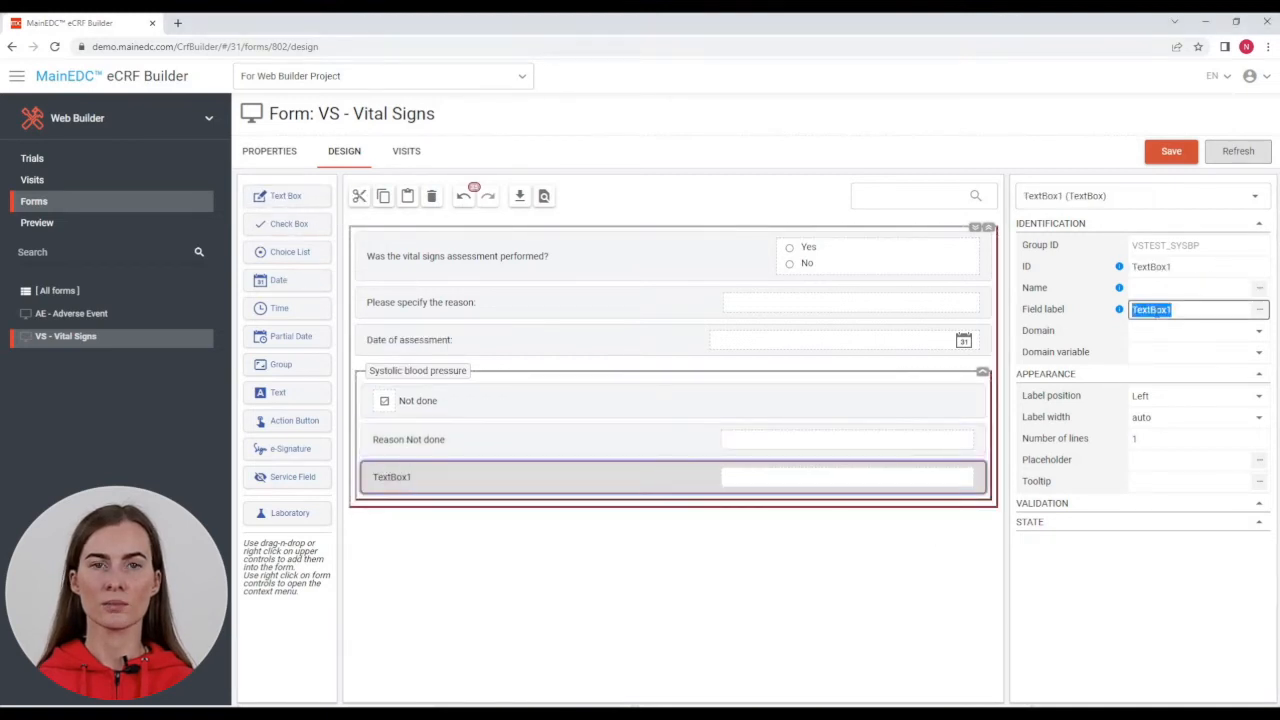
{"action": "type", "text": "Result, mmHg"}
{"action": "left_click", "coordinate": [1198, 266]}
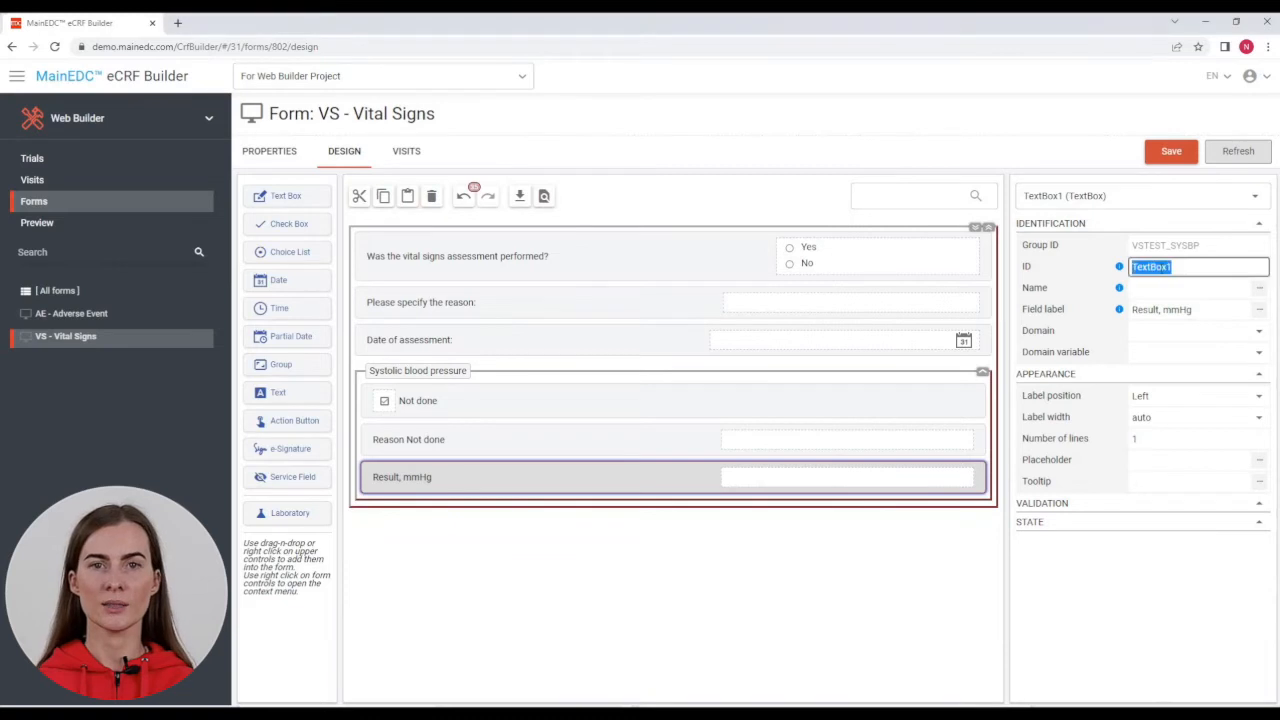
{"action": "type", "text": "VSORRES_SYSBP"}
{"action": "key", "text": "Return"}
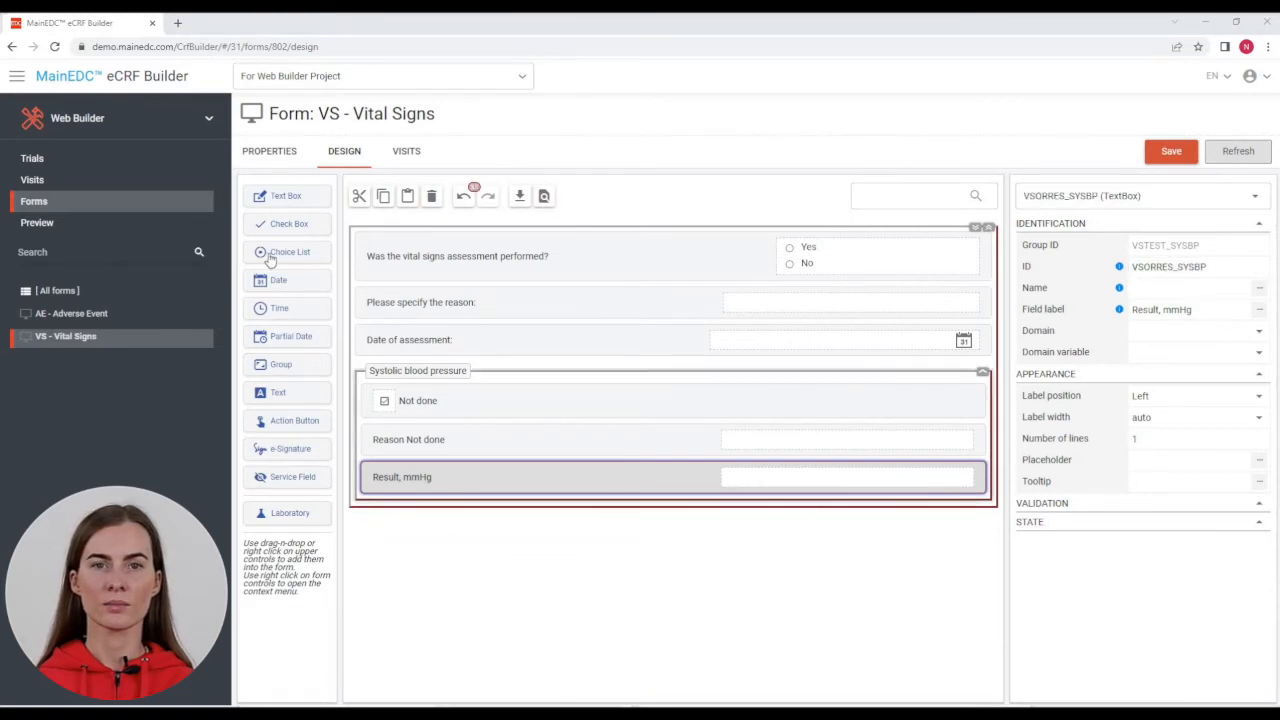
Step: Add choice question VSNRIND_SYSBP labelled 'Assessment:' below Result, mmHg
{"action": "left_click_drag", "start_coordinate": [270, 259], "coordinate": [400, 500]}
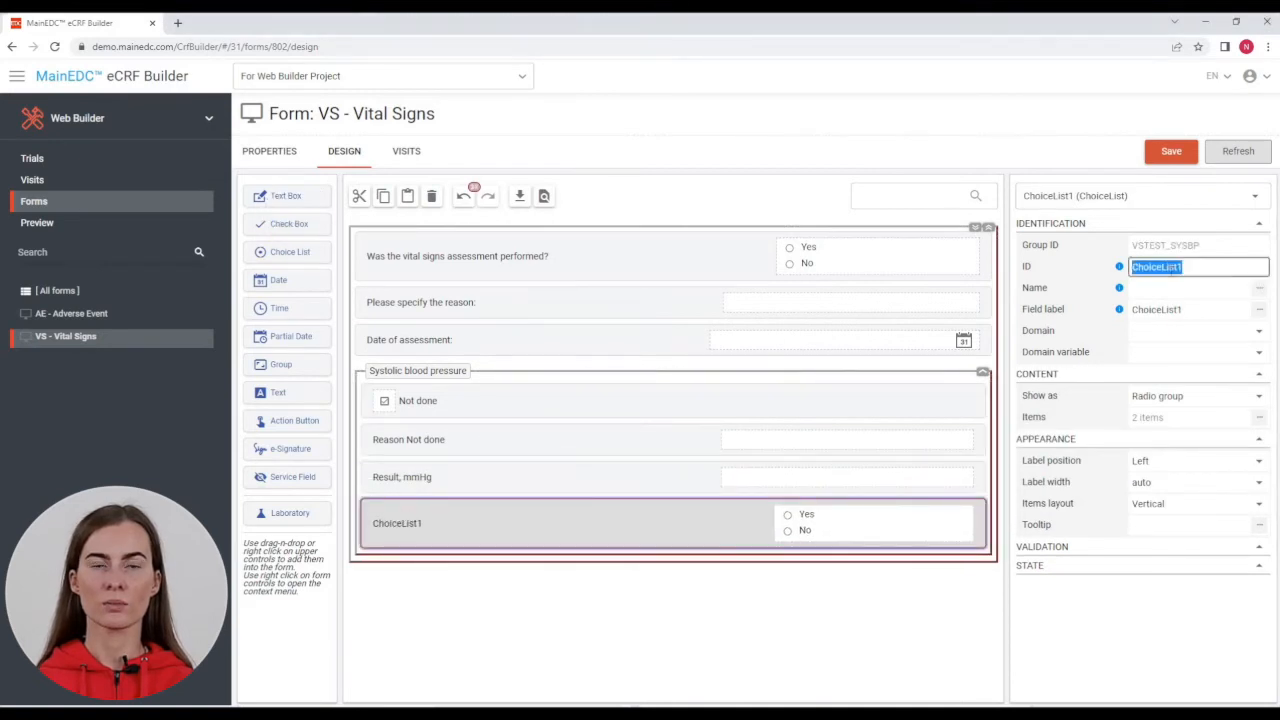
{"action": "type", "text": "VSNRIND_SYSBP"}
{"action": "key", "text": "Tab"}
{"action": "key", "text": "Tab"}
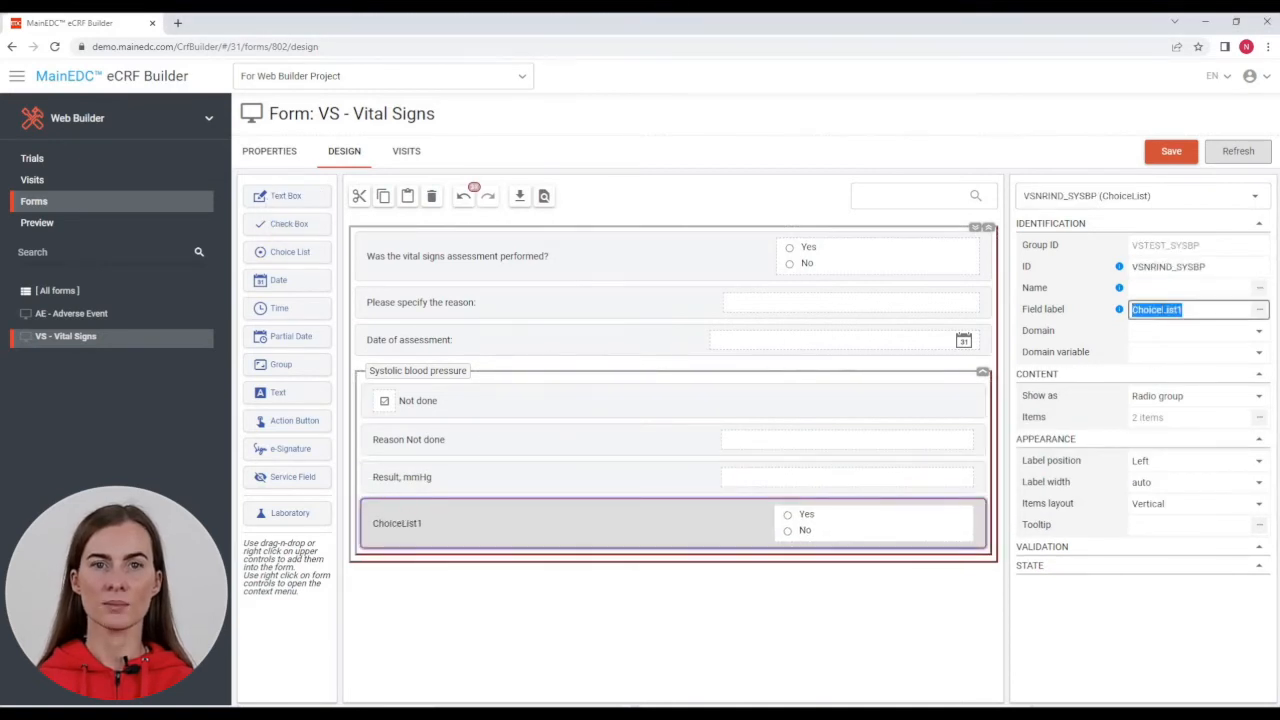
{"action": "type", "text": "Assessment:"}
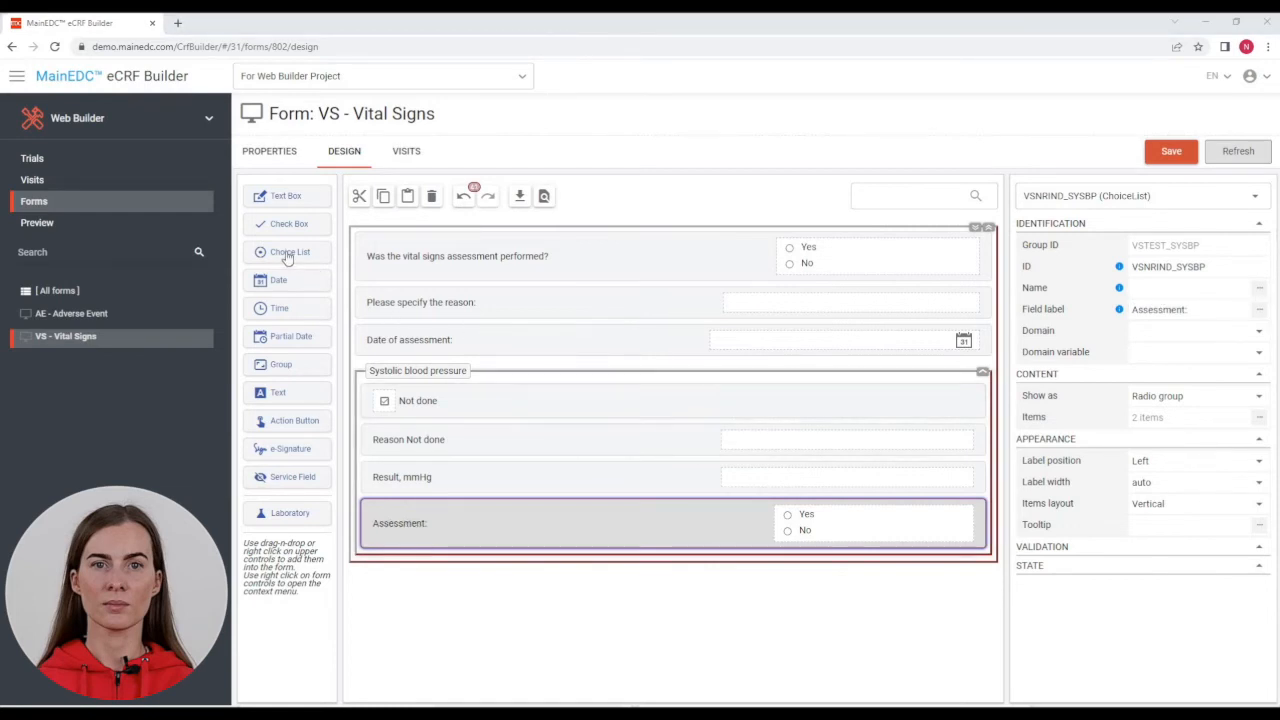
Step: Add choice question VSCLSIG_SYSBP labelled 'Clinical Significance' below Assessment
{"action": "left_click_drag", "start_coordinate": [287, 256], "coordinate": [403, 549]}
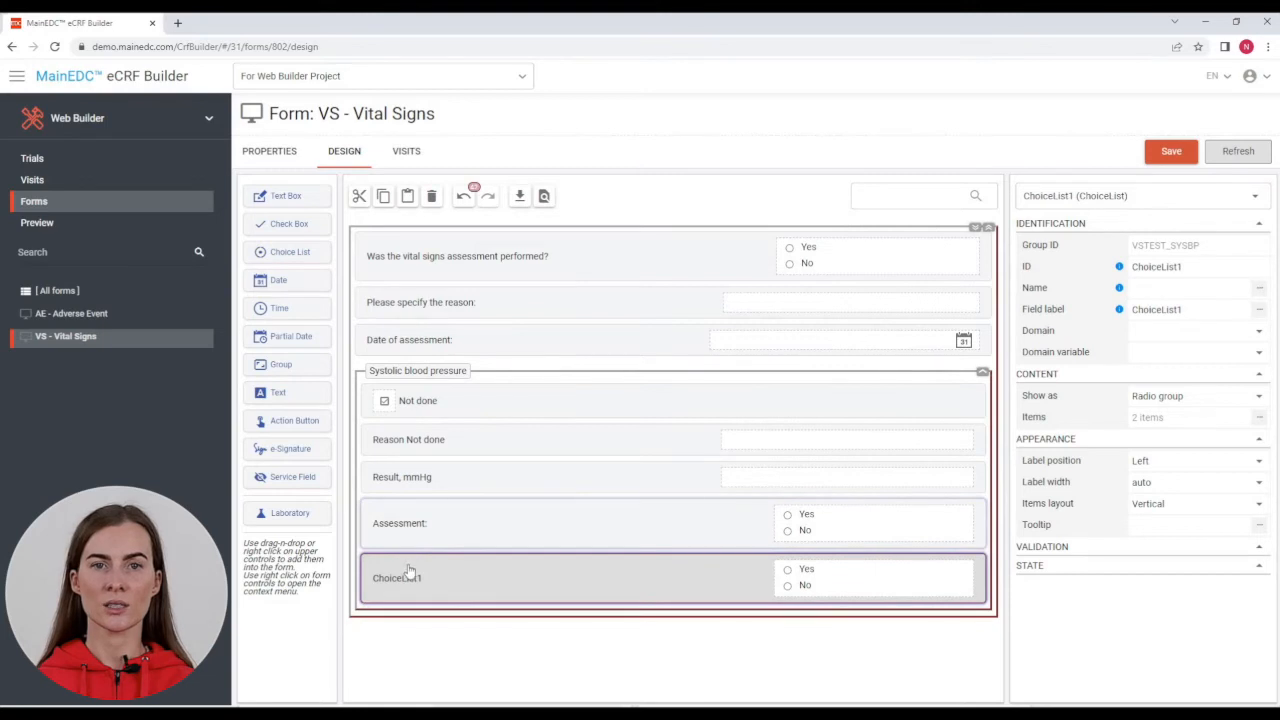
{"action": "double_click", "coordinate": [1165, 309]}
{"action": "type", "text": "Clinical Significance"}
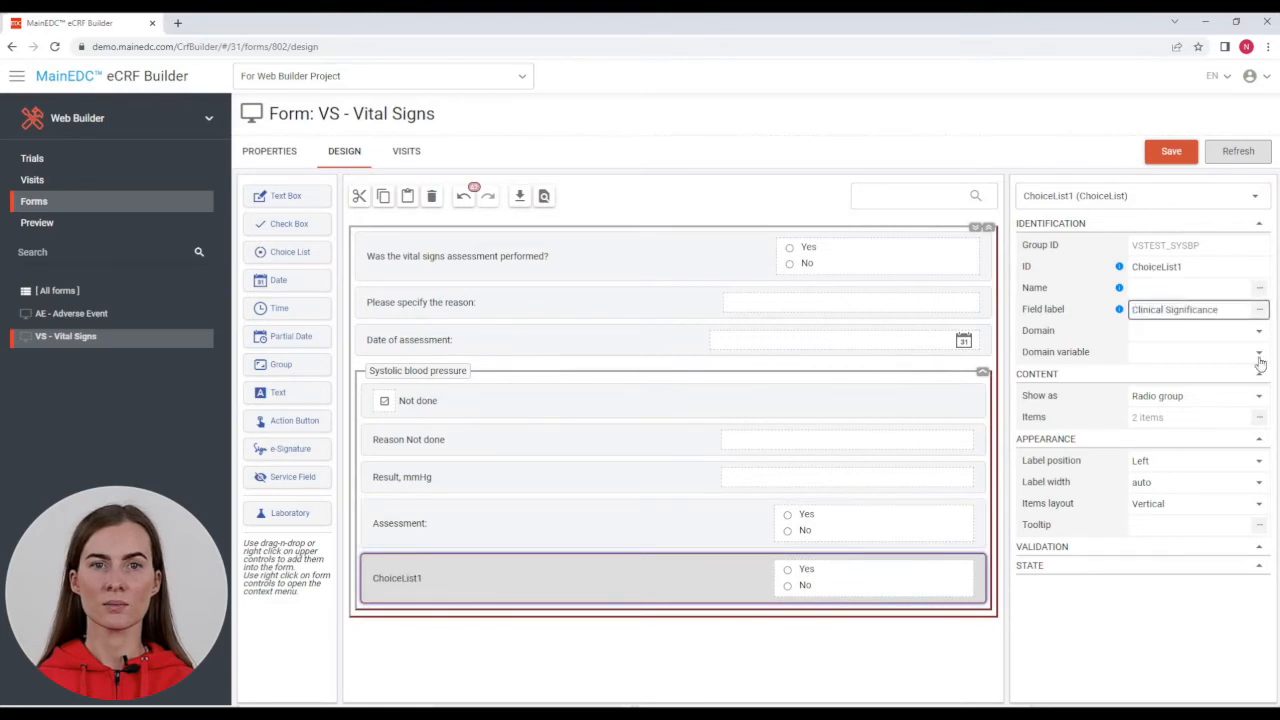
{"action": "double_click", "coordinate": [1160, 266]}
{"action": "type", "text": "VSCLSIG_SYSBP"}
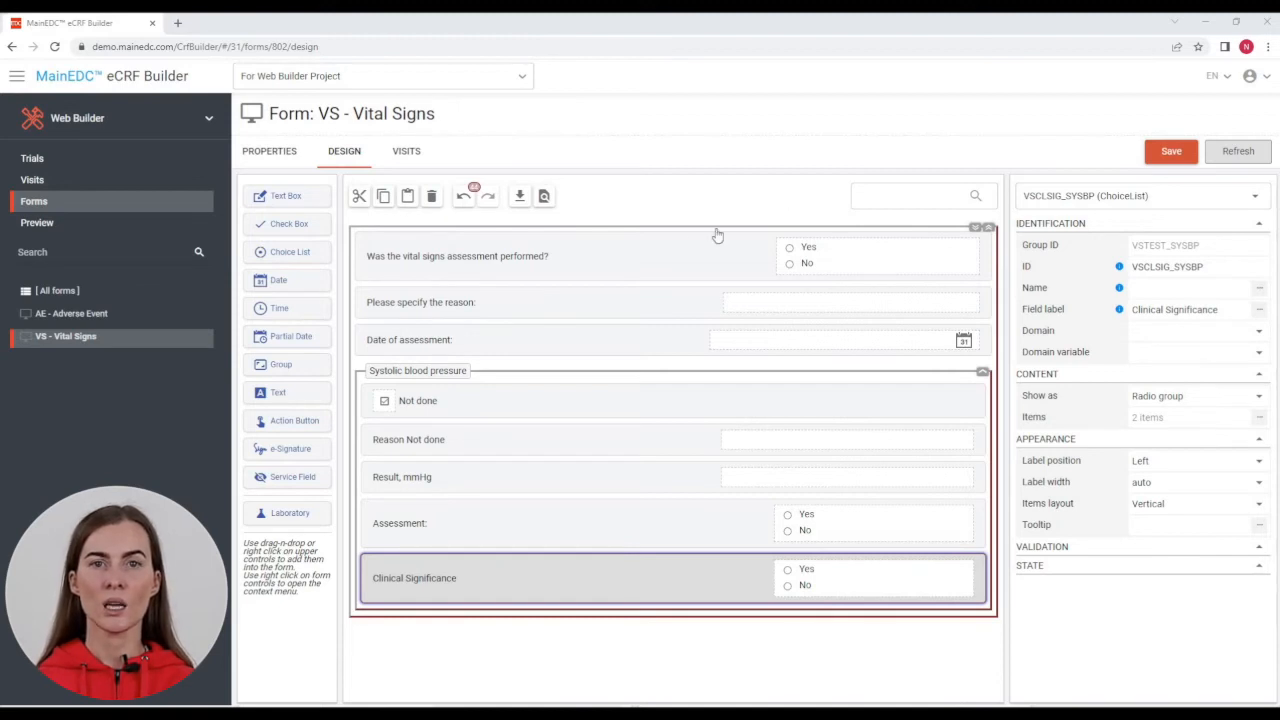
Step: Select the VSPERF question row to show its properties
{"action": "left_click", "coordinate": [663, 265]}
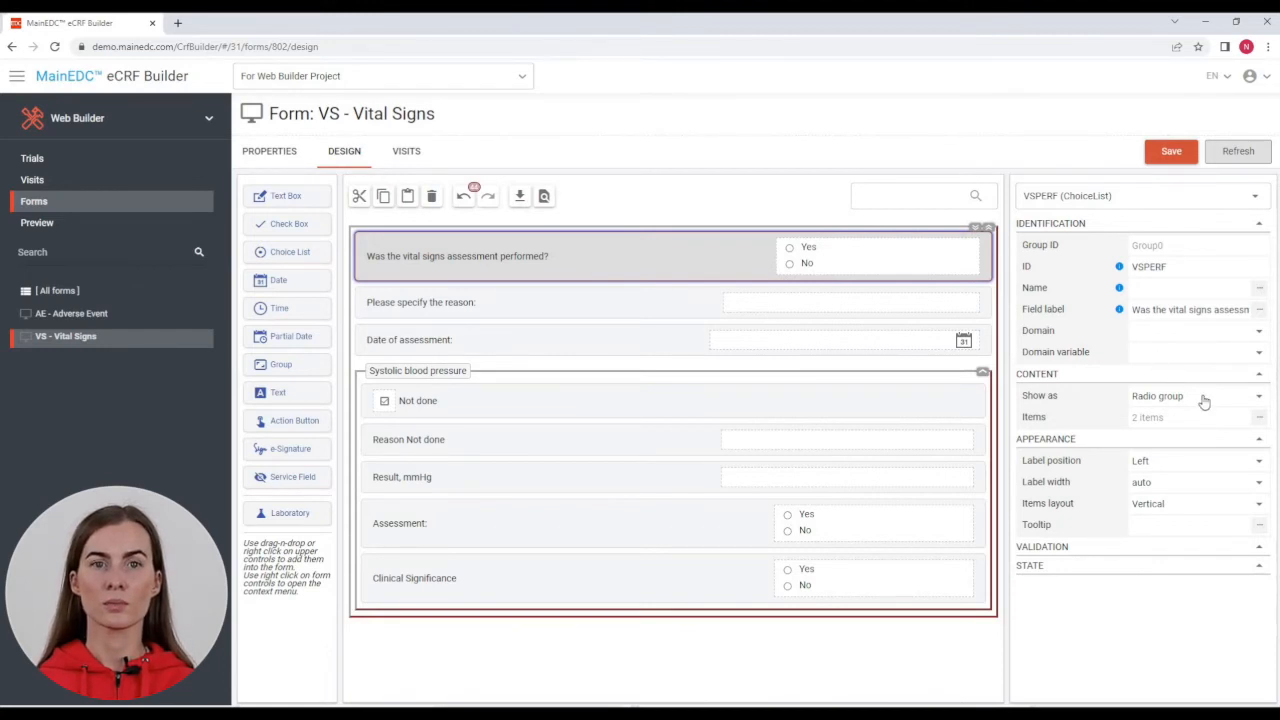
Step: Show VSPERF as a drop-down and mark it Required, leaving it visible
{"action": "left_click", "coordinate": [1247, 403]}
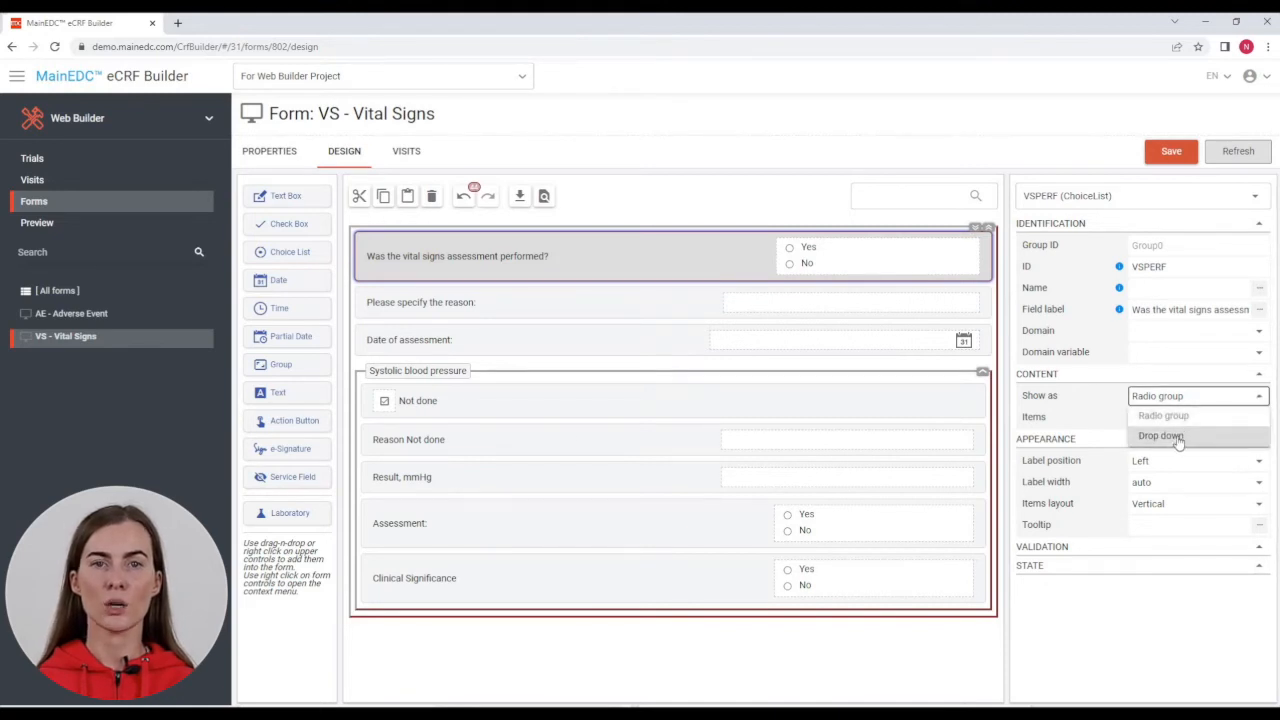
{"action": "left_click", "coordinate": [1160, 436]}
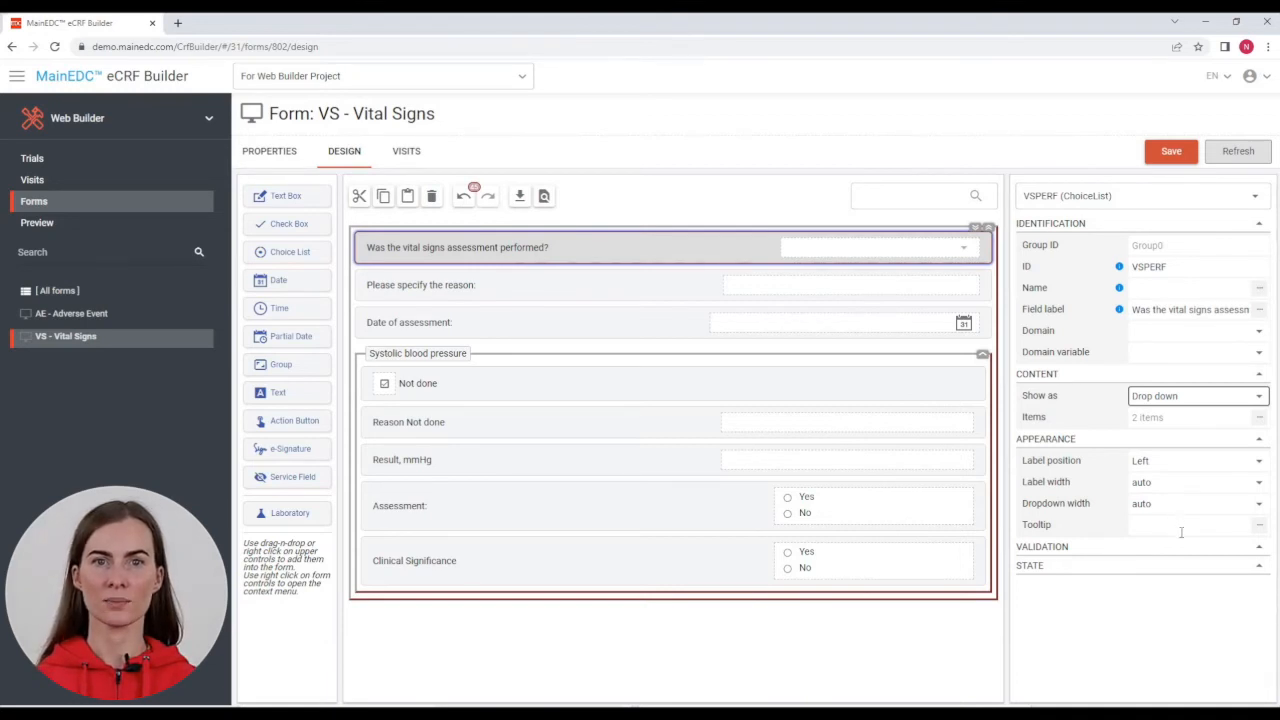
{"action": "left_click", "coordinate": [1257, 548]}
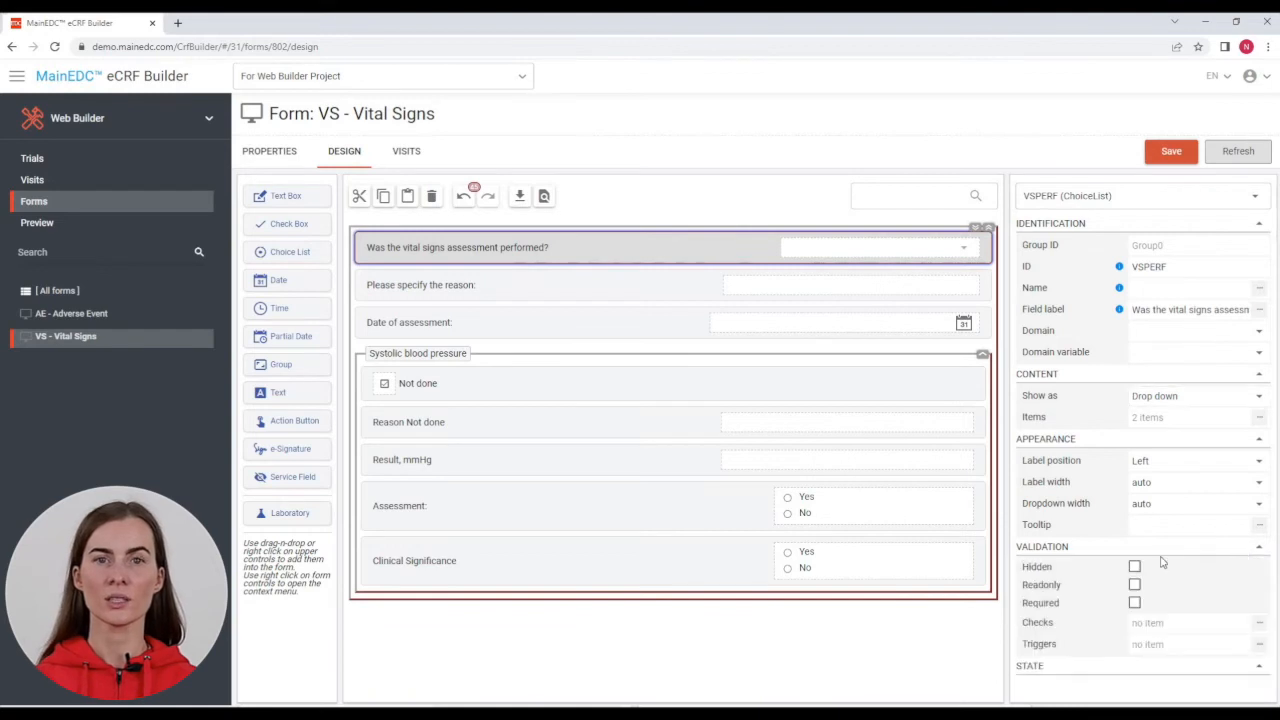
{"action": "left_click", "coordinate": [1134, 567]}
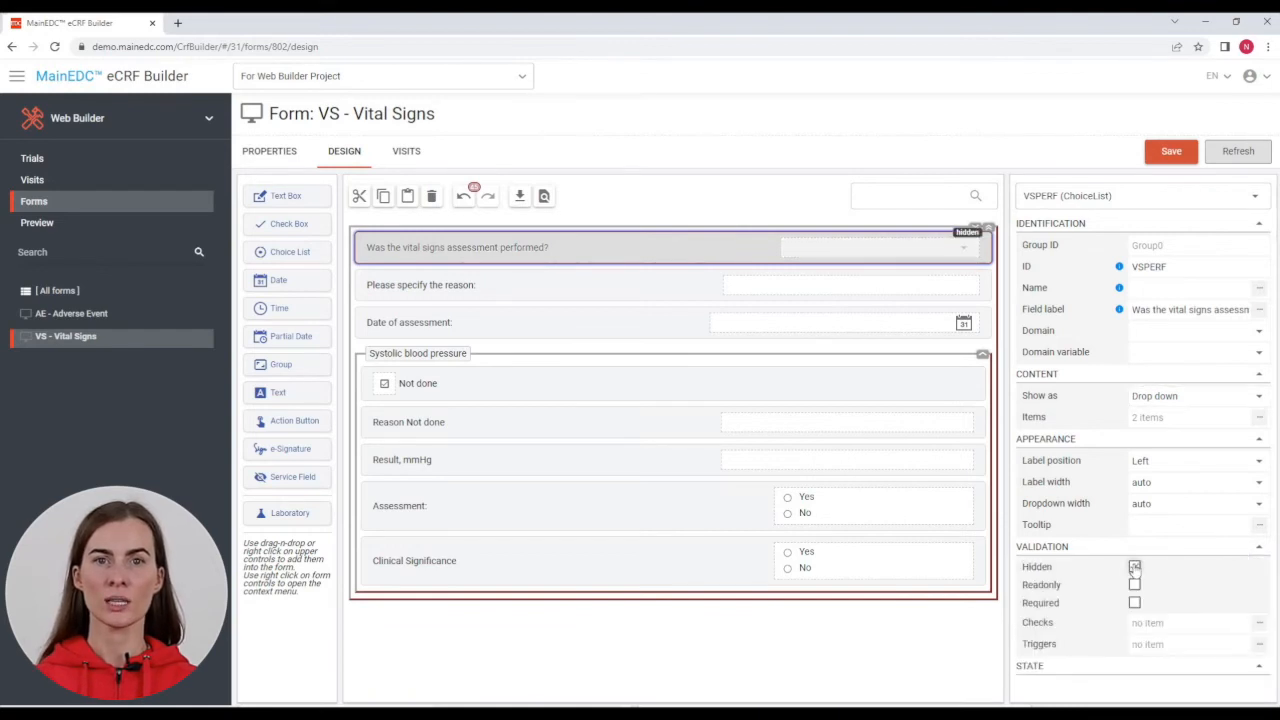
{"action": "left_click", "coordinate": [1134, 567]}
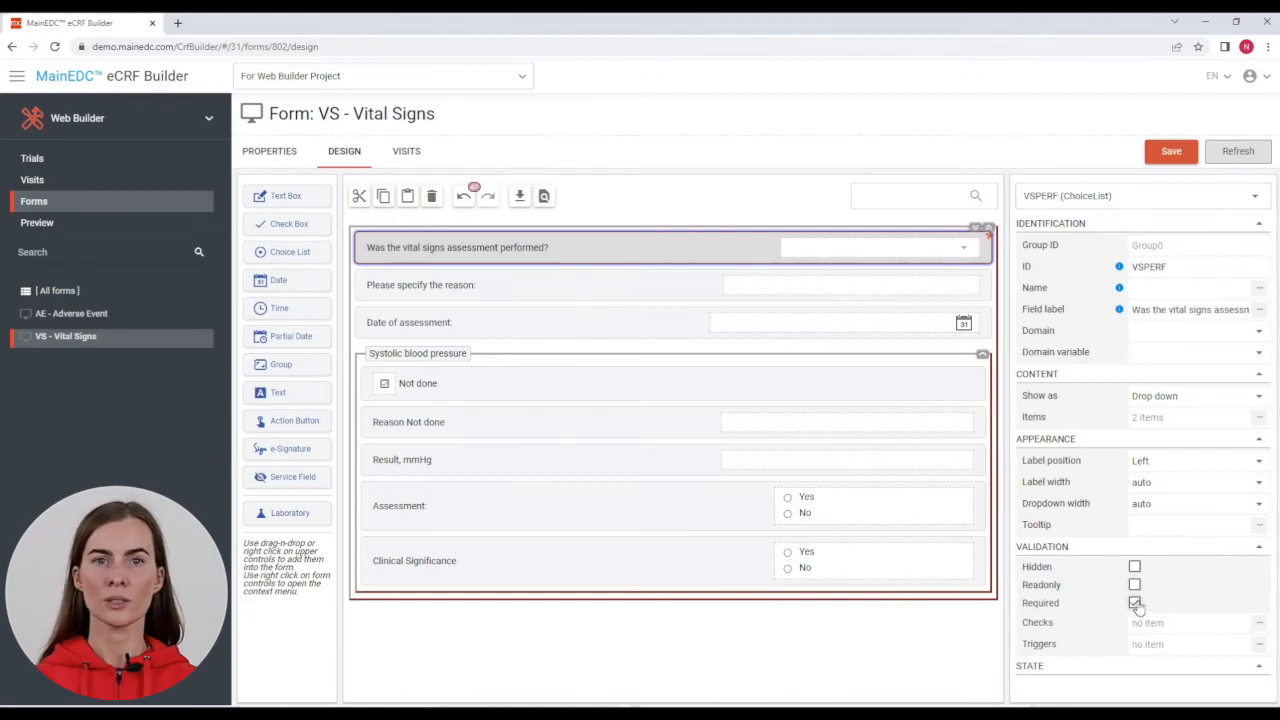
{"action": "left_click", "coordinate": [1134, 603]}
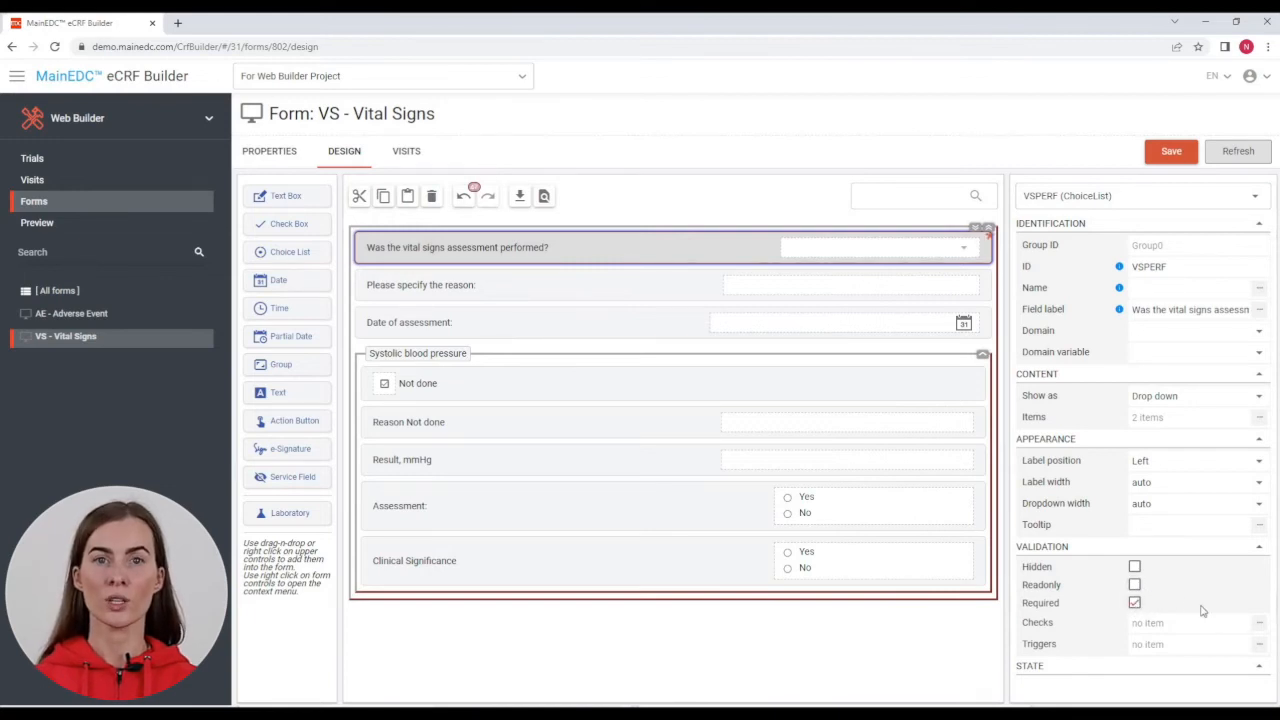
Step: Add a VSPERF trigger hiding VSDAT when the value equals 0
{"action": "left_click", "coordinate": [1258, 624]}
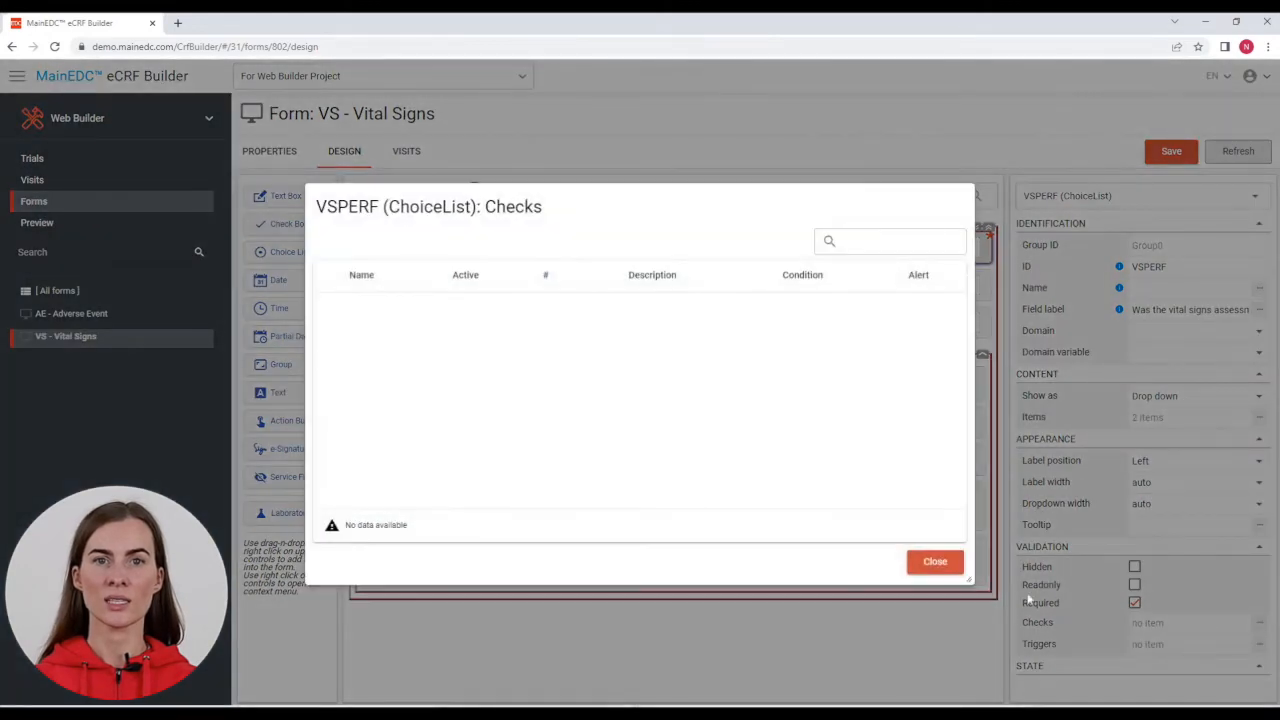
{"action": "left_click", "coordinate": [932, 561]}
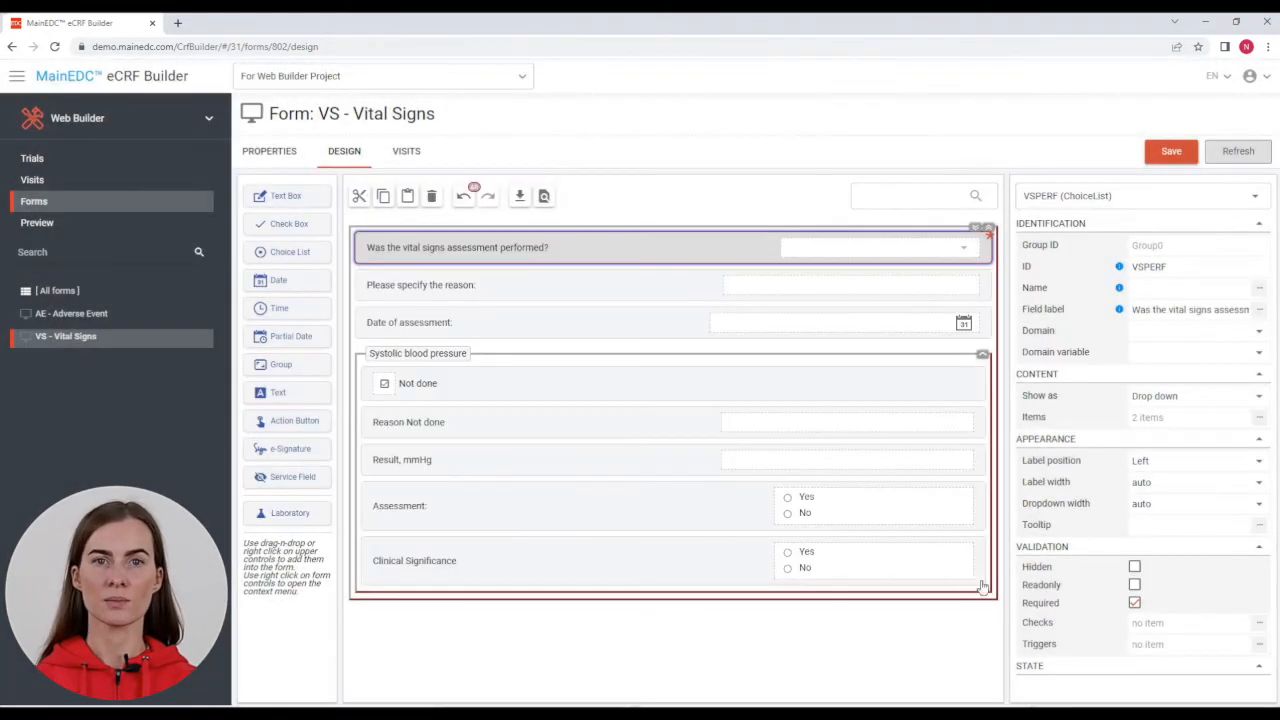
{"action": "left_click", "coordinate": [1259, 645]}
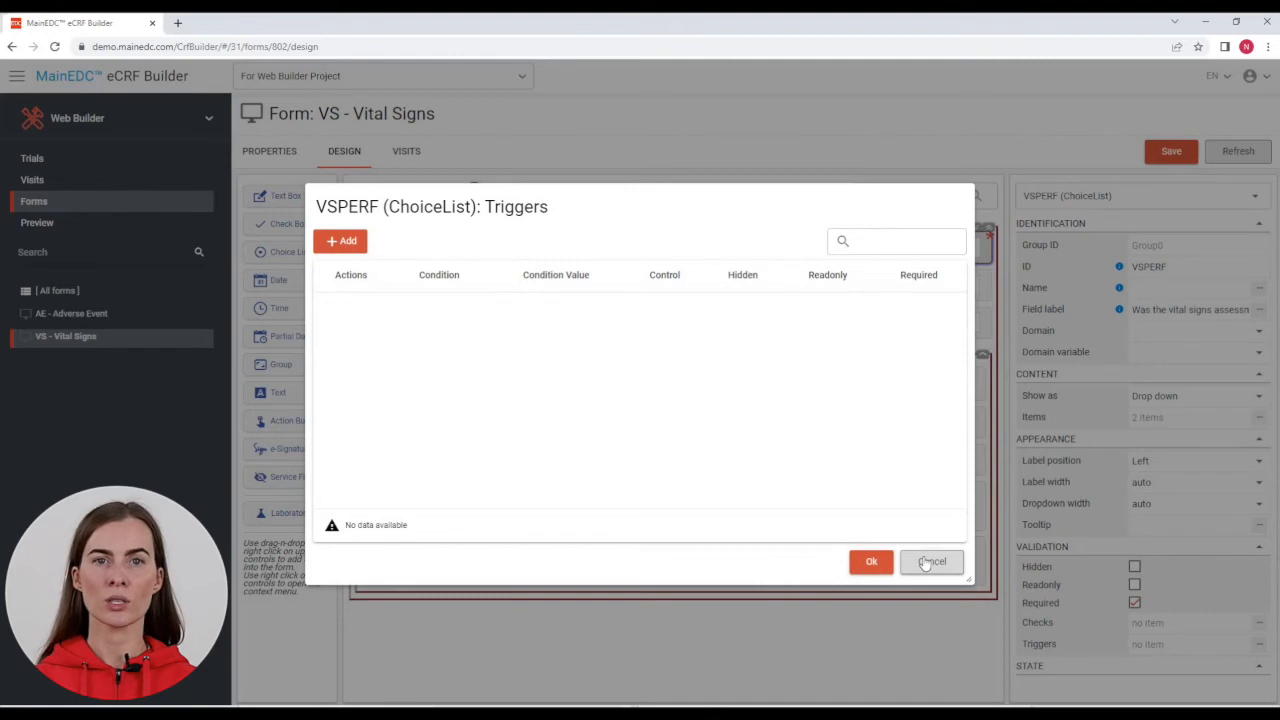
{"action": "left_click", "coordinate": [325, 236]}
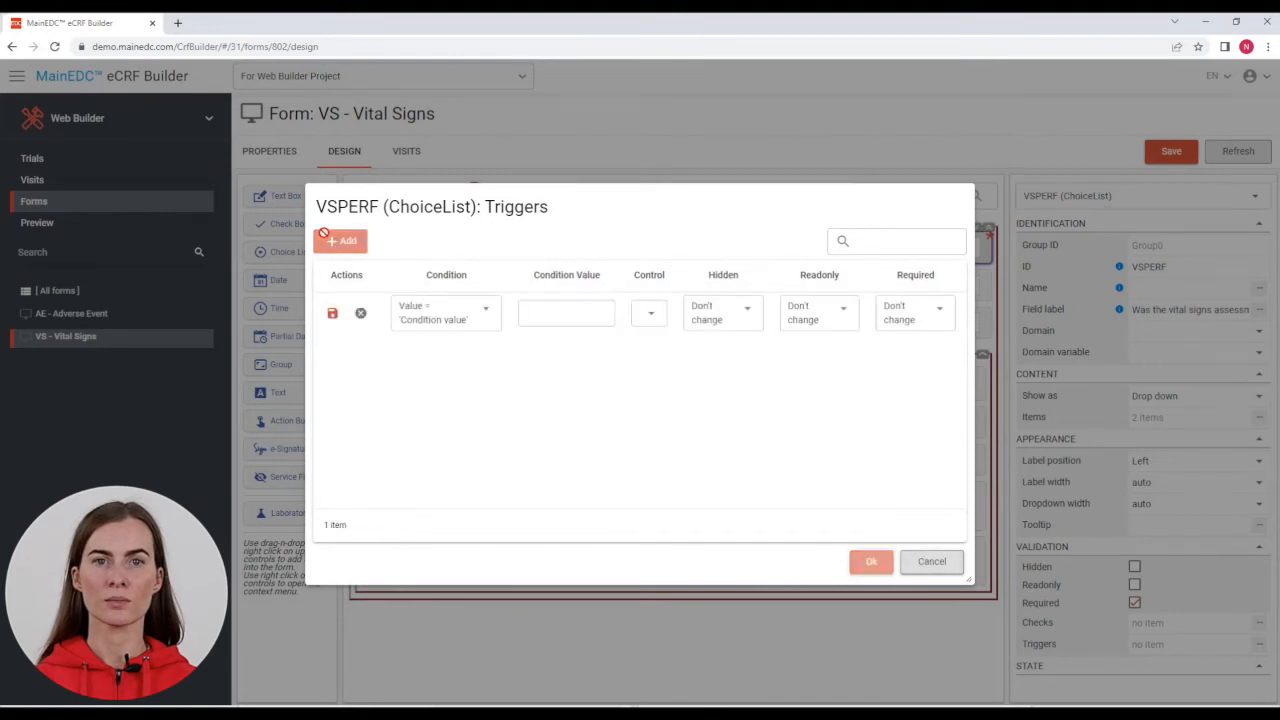
{"action": "left_click", "coordinate": [488, 318]}
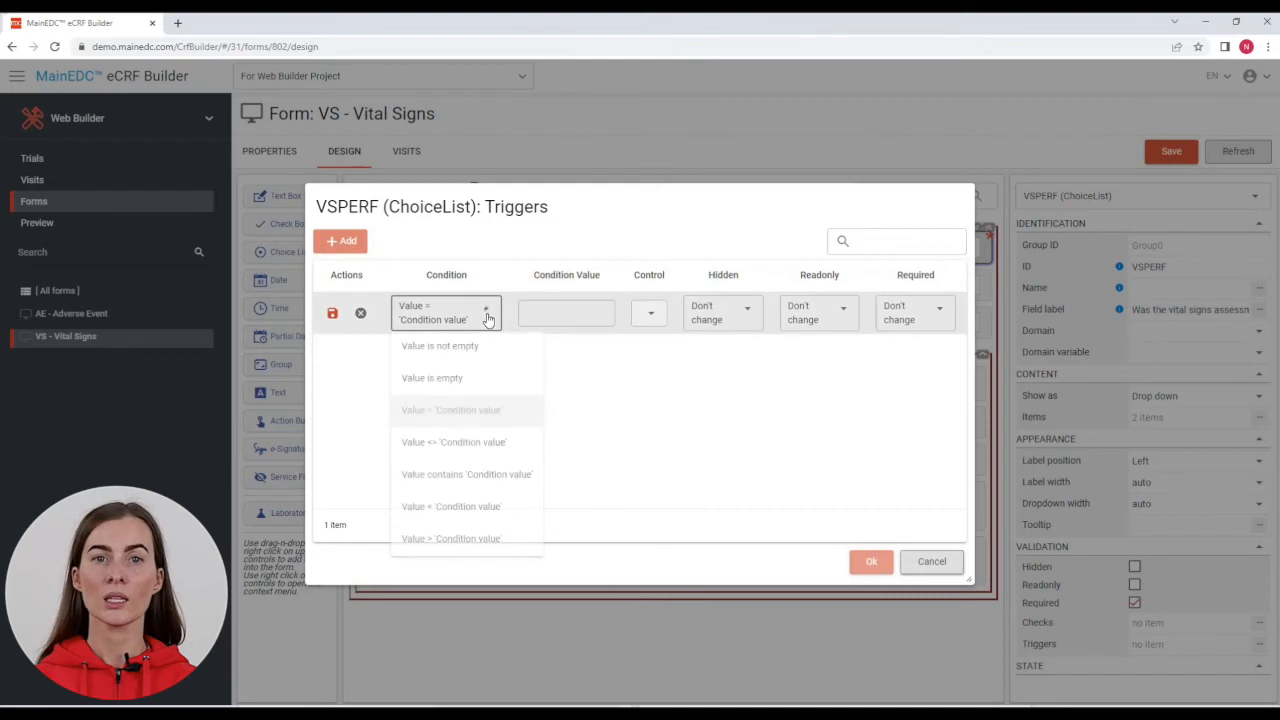
{"action": "left_click", "coordinate": [448, 410]}
{"action": "left_click", "coordinate": [608, 318]}
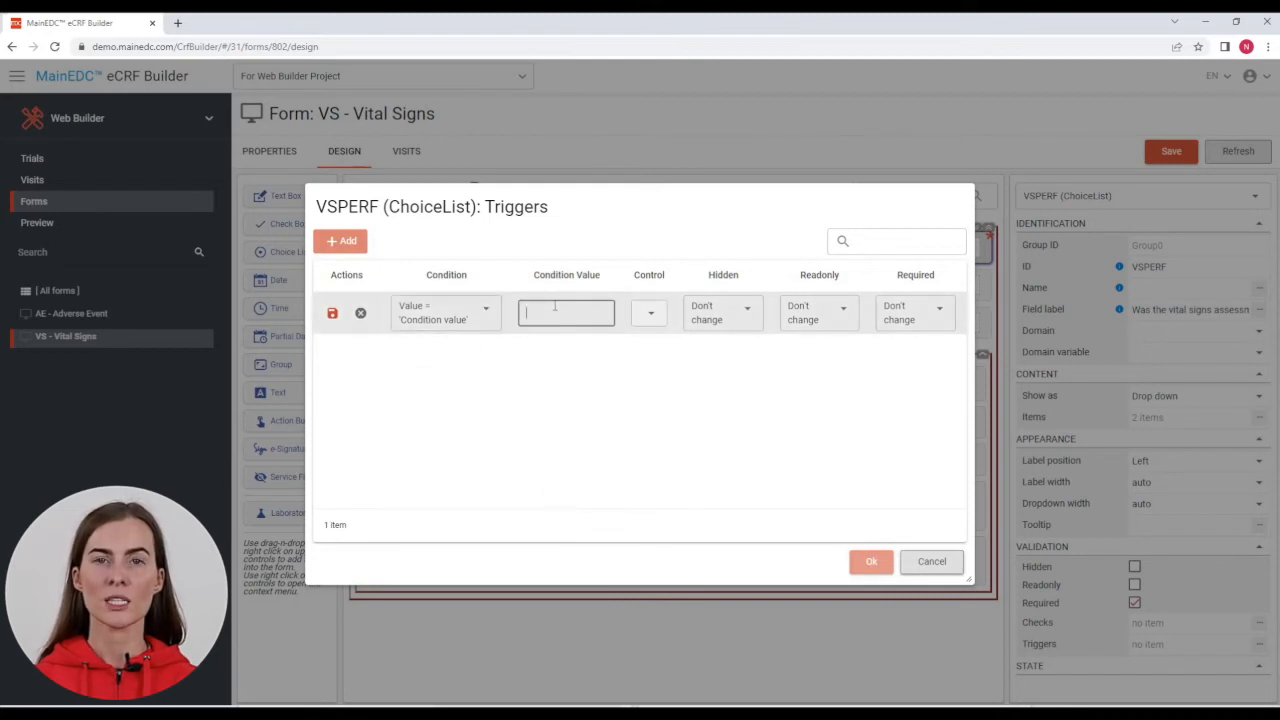
{"action": "type", "text": "0"}
{"action": "left_click", "coordinate": [628, 314]}
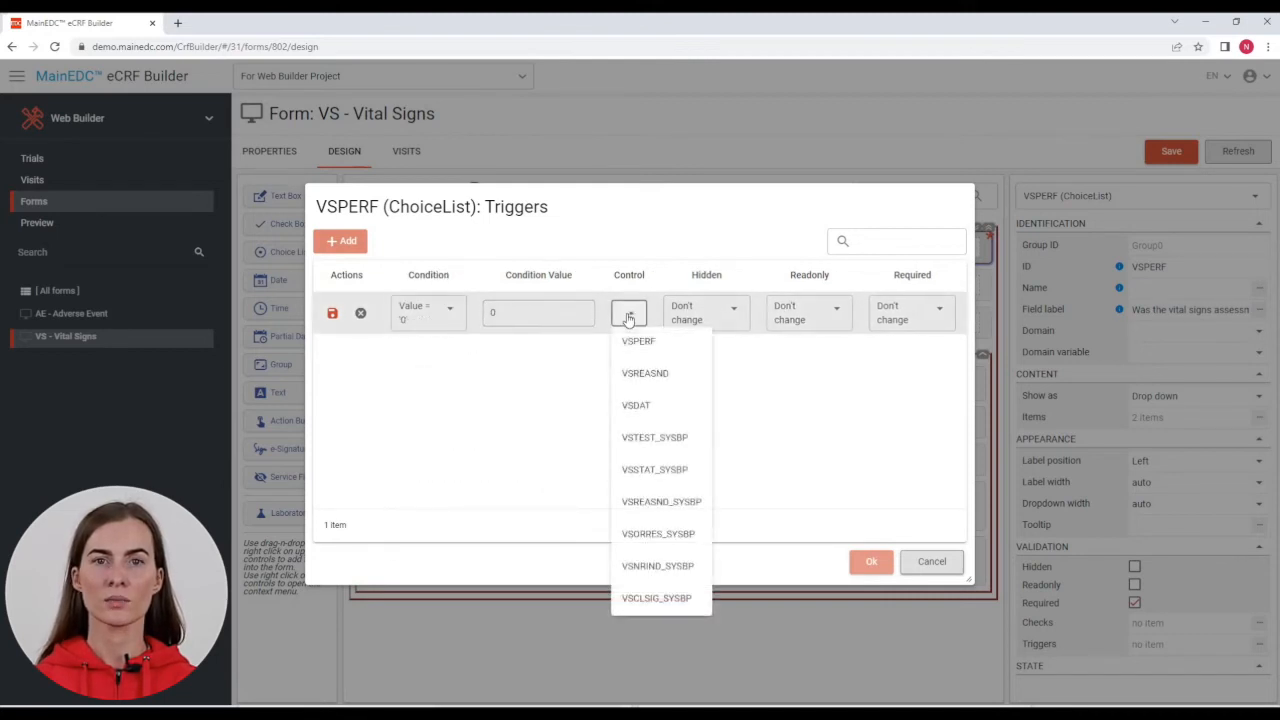
{"action": "left_click", "coordinate": [636, 405]}
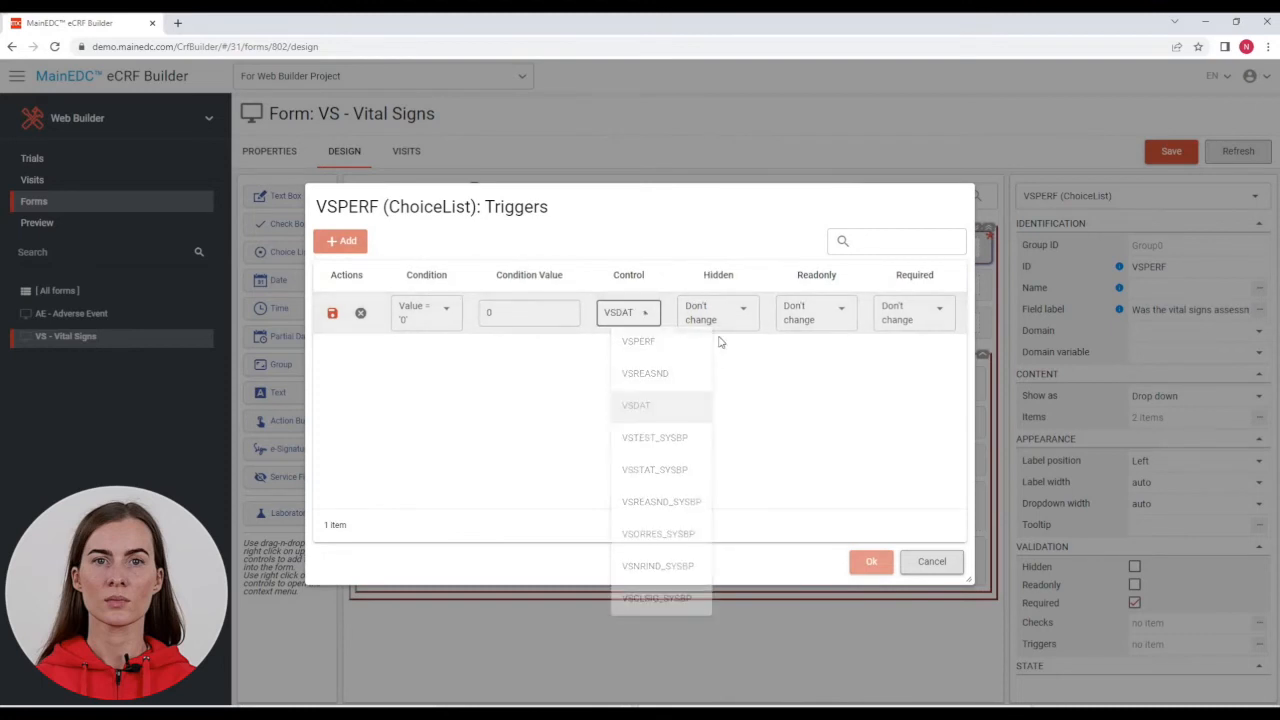
{"action": "left_click", "coordinate": [730, 316]}
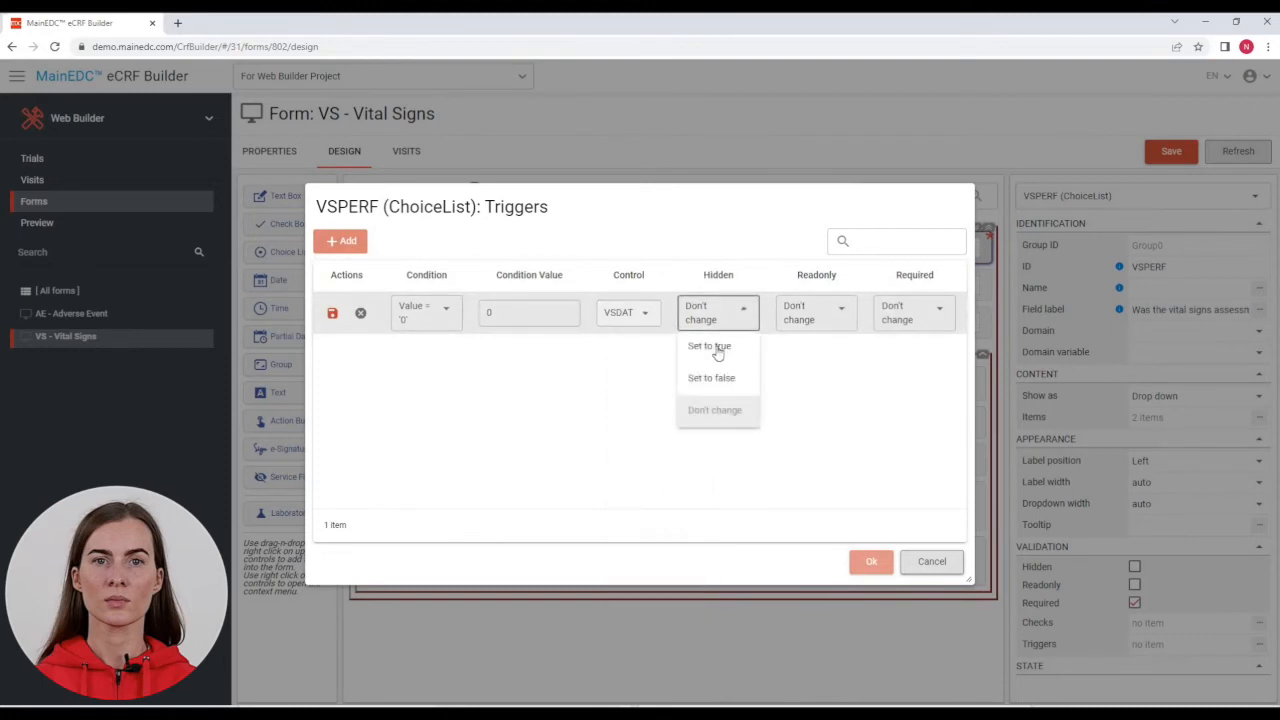
{"action": "left_click", "coordinate": [717, 347]}
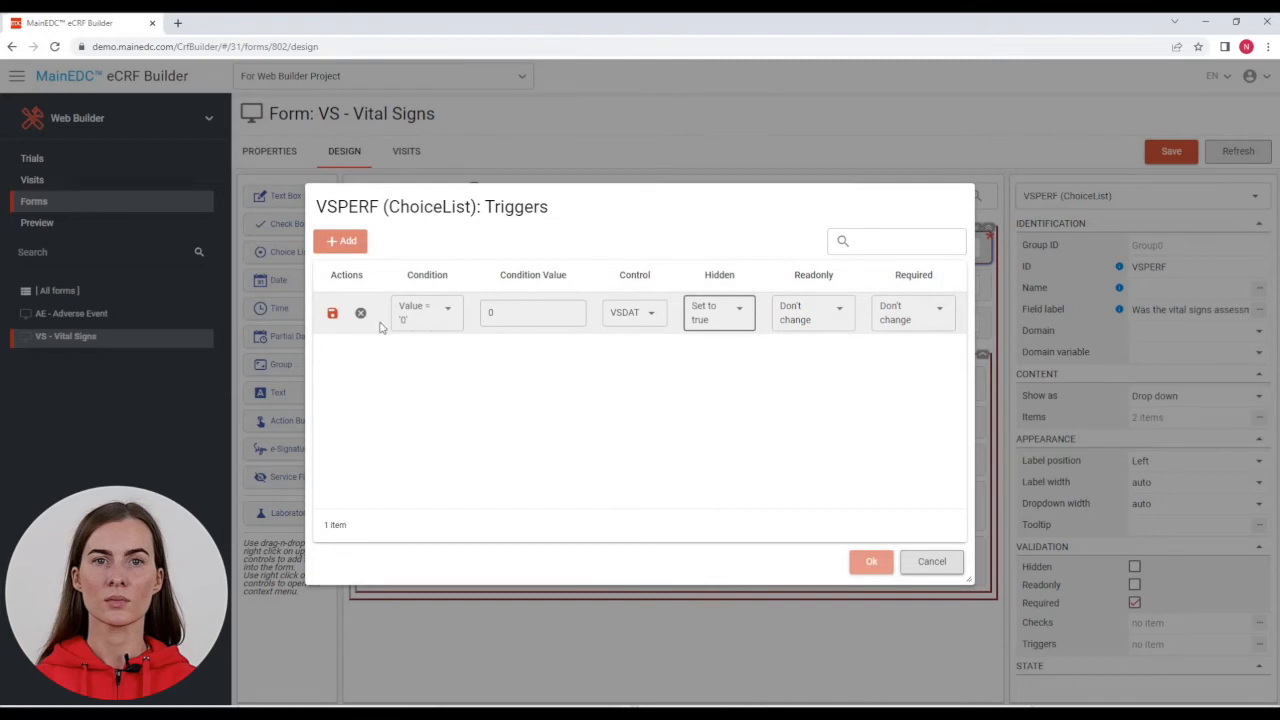
{"action": "left_click", "coordinate": [333, 314]}
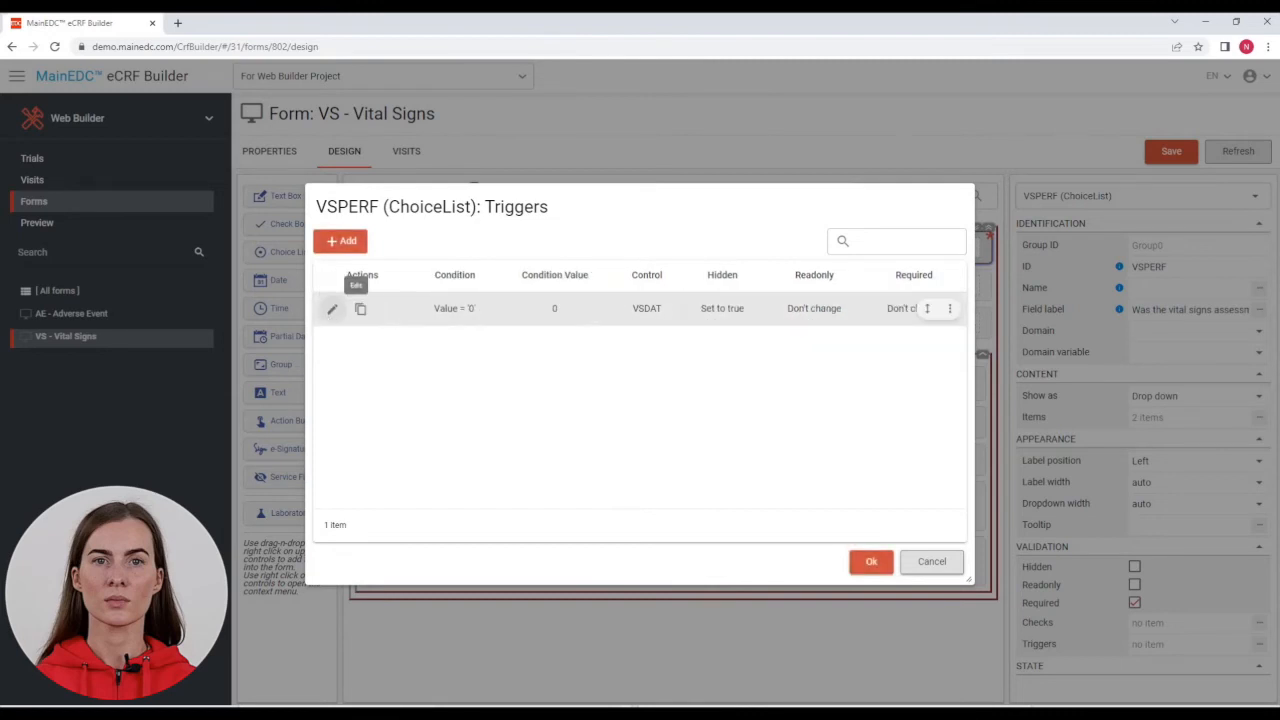
Step: Add a trigger hiding group VSTEST_SYSBP when the value is 0
{"action": "left_click", "coordinate": [341, 241]}
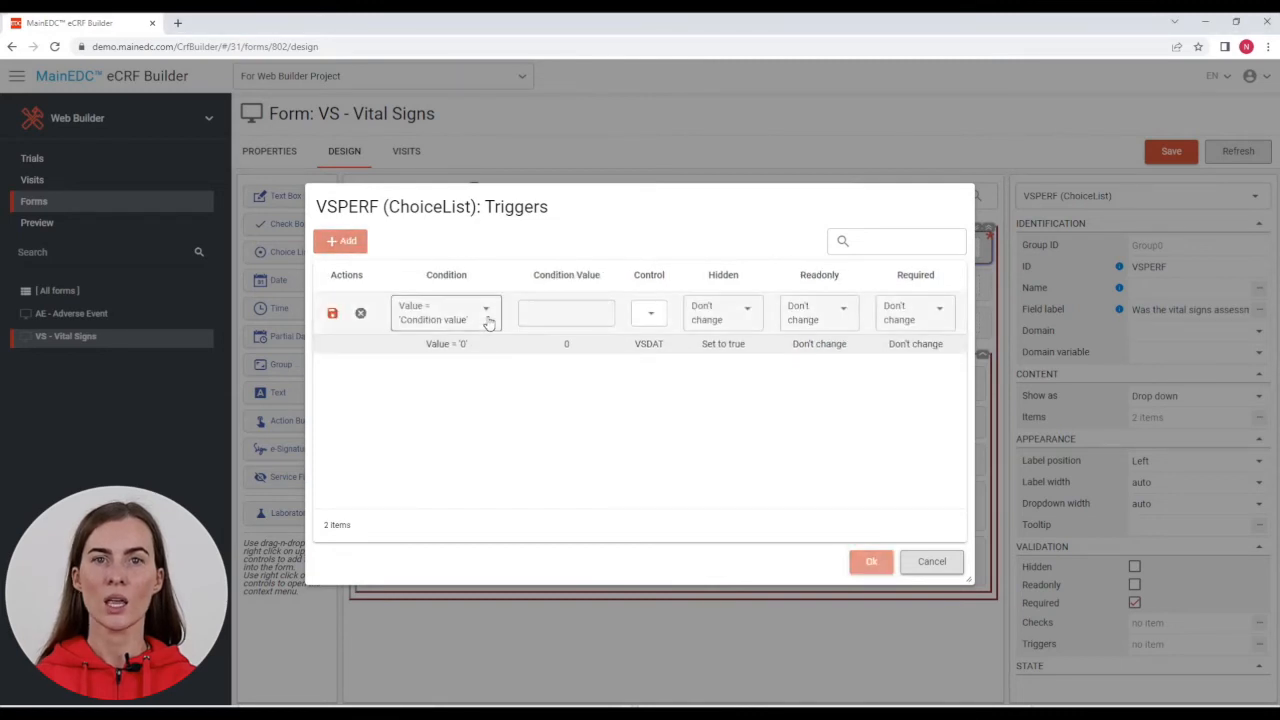
{"action": "left_click", "coordinate": [566, 314]}
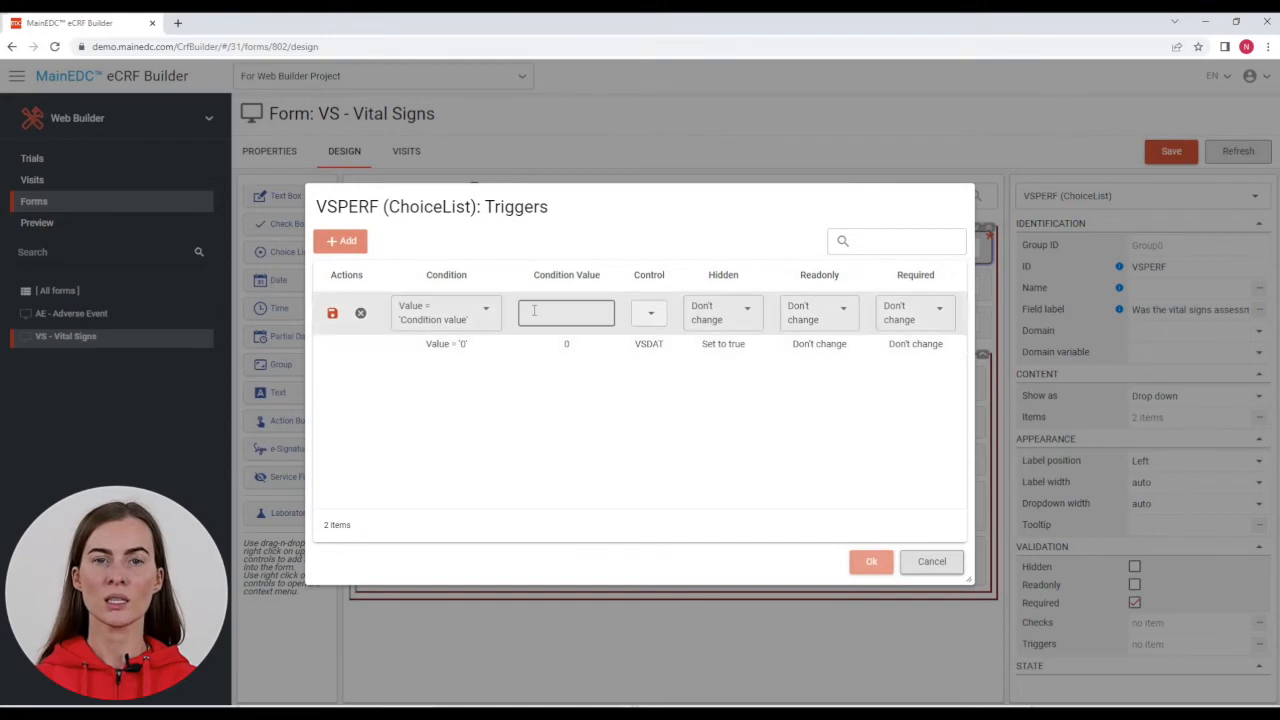
{"action": "type", "text": "0"}
{"action": "left_click", "coordinate": [629, 313]}
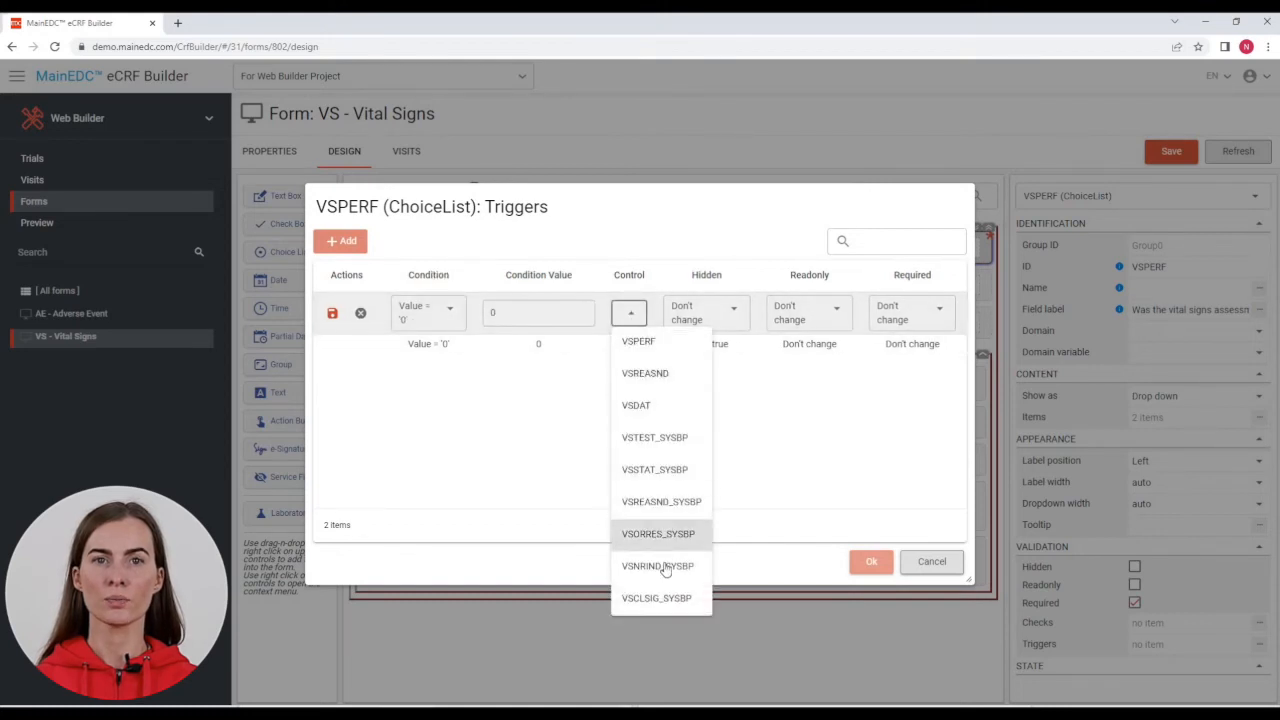
{"action": "left_click", "coordinate": [651, 437]}
{"action": "left_click", "coordinate": [748, 318]}
{"action": "left_click", "coordinate": [736, 346]}
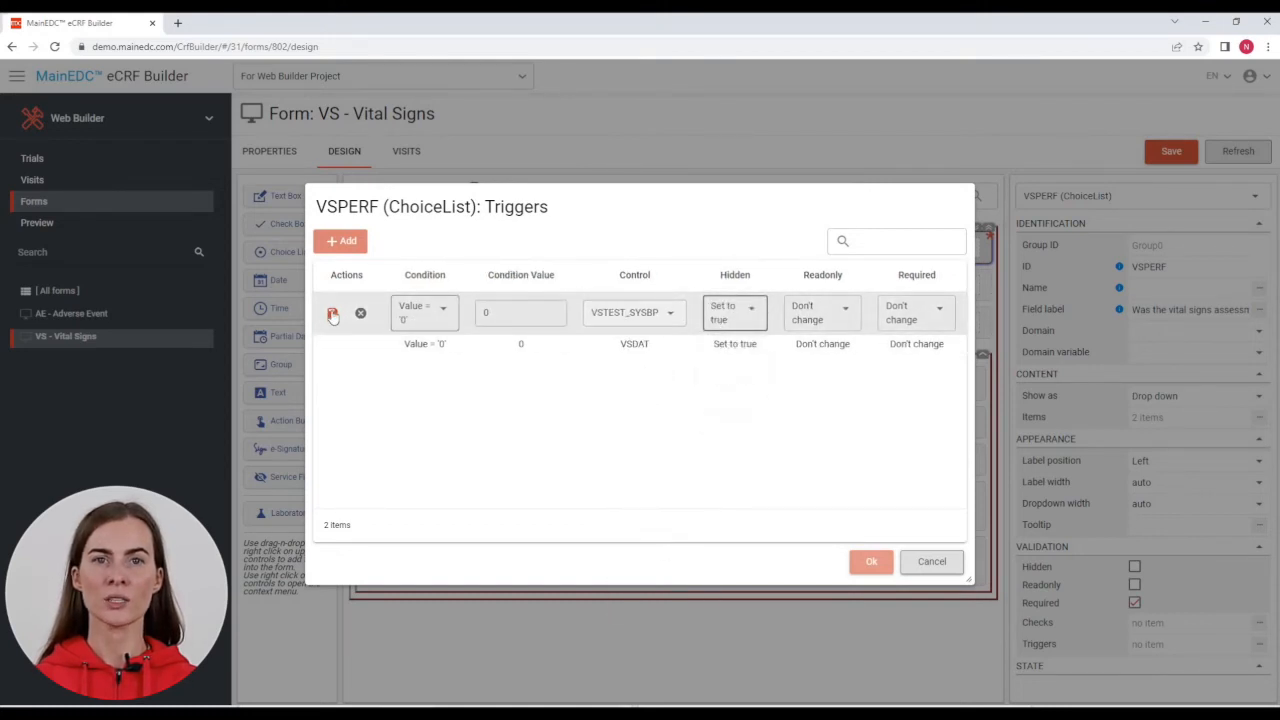
{"action": "left_click", "coordinate": [333, 315]}
Step: Add a trigger unhiding VSREASND when the value is 0, and confirm all three triggers
{"action": "left_click", "coordinate": [341, 241]}
{"action": "left_click", "coordinate": [548, 323]}
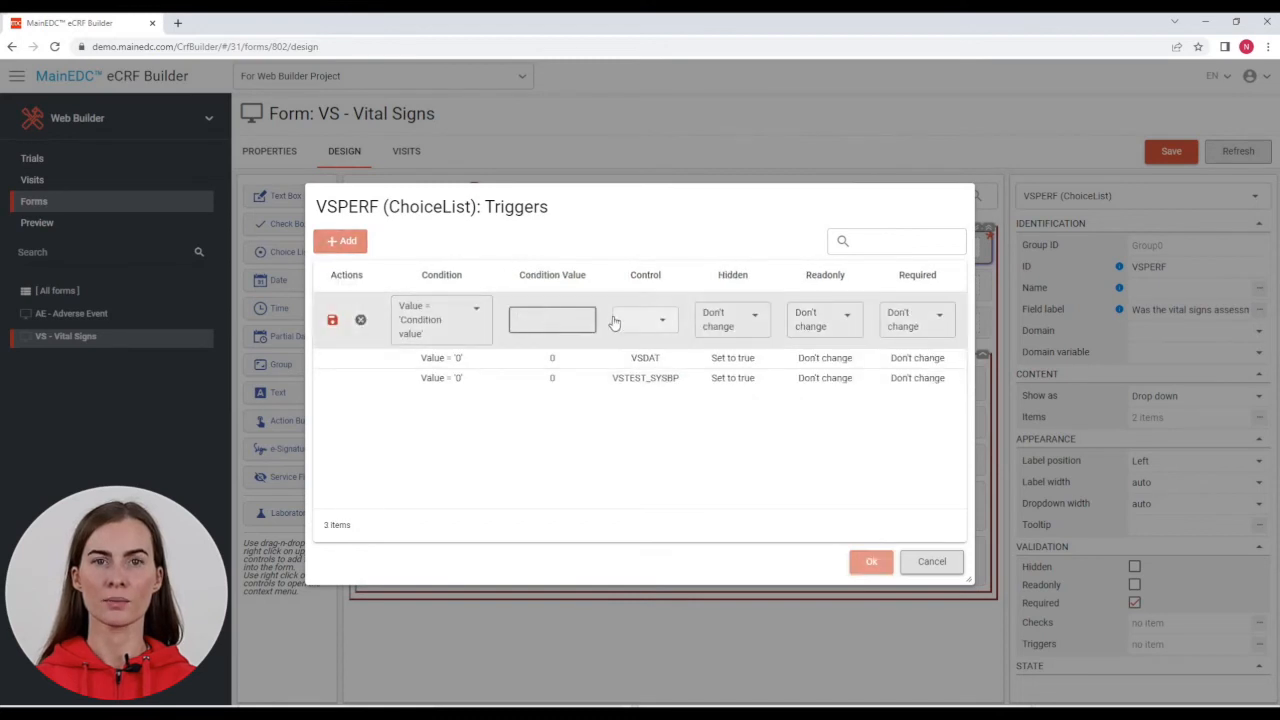
{"action": "type", "text": "0"}
{"action": "left_click", "coordinate": [640, 320]}
{"action": "left_click", "coordinate": [626, 371]}
{"action": "left_click", "coordinate": [748, 315]}
{"action": "left_click", "coordinate": [720, 378]}
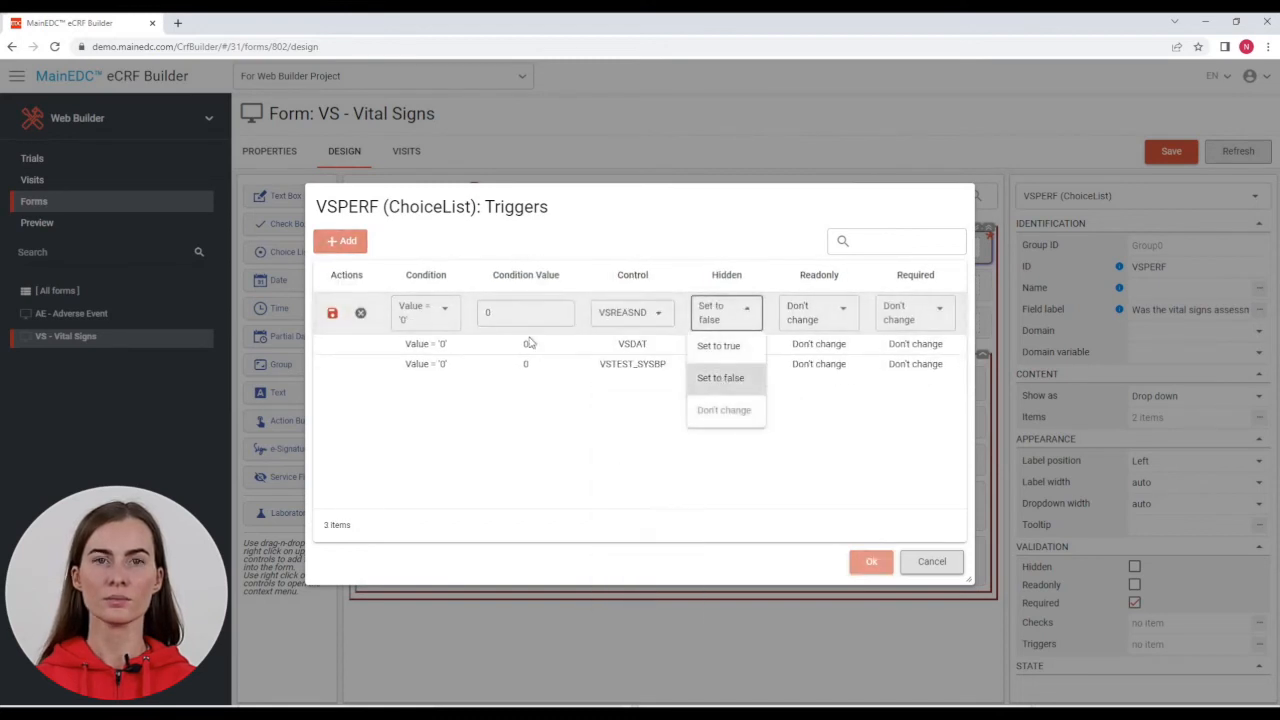
{"action": "left_click", "coordinate": [332, 315]}
{"action": "left_click", "coordinate": [866, 562]}
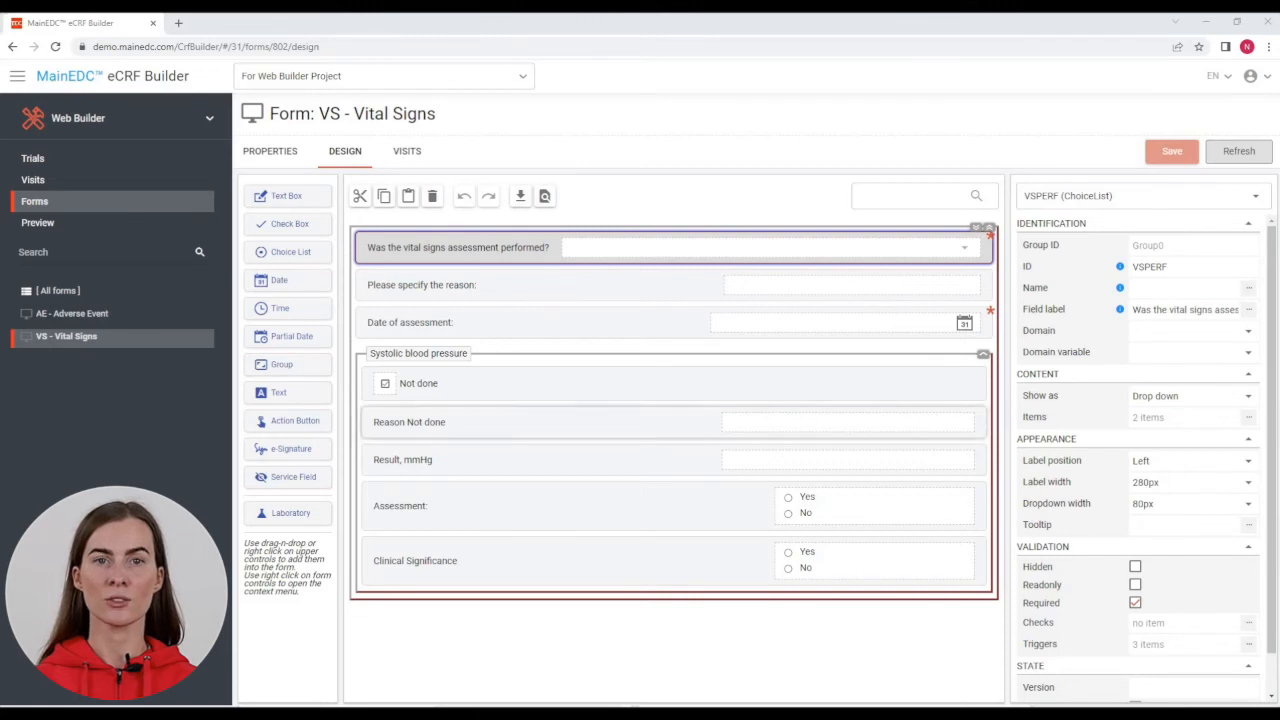
{"action": "left_click", "coordinate": [600, 285]}
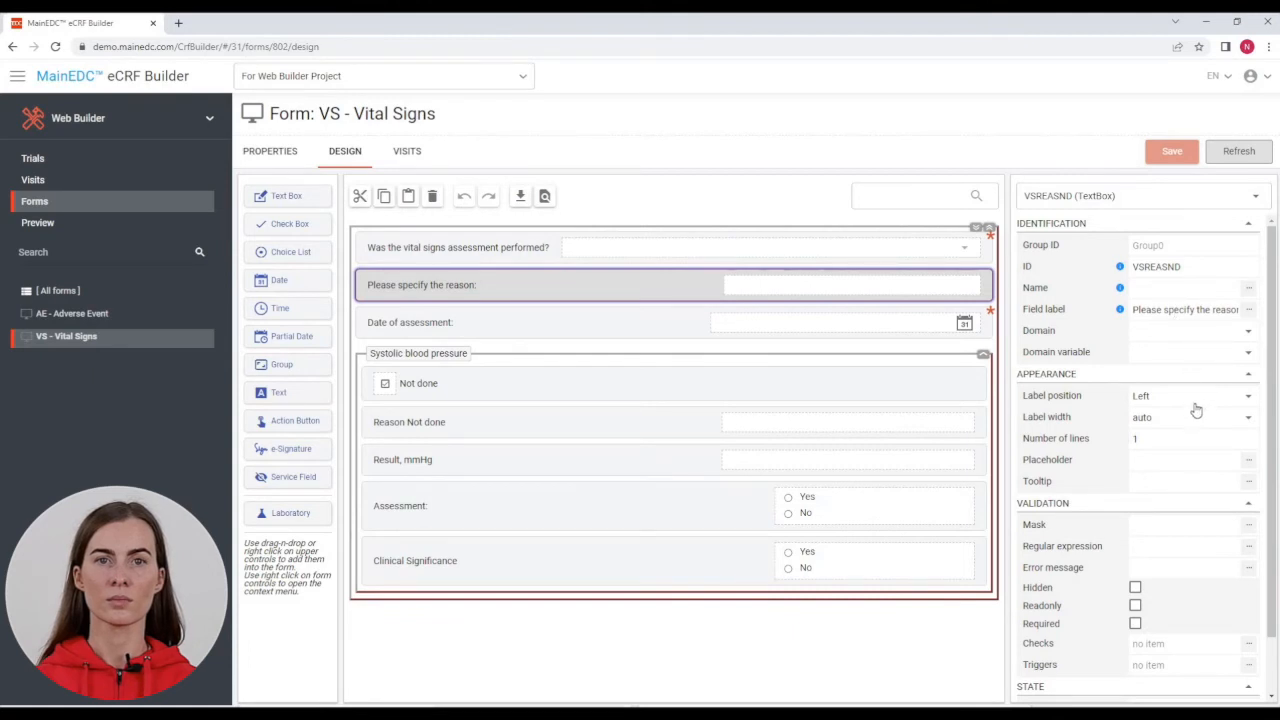
Step: Set the reason field's label width to 280px and its number of lines to 2
{"action": "left_click", "coordinate": [1248, 422]}
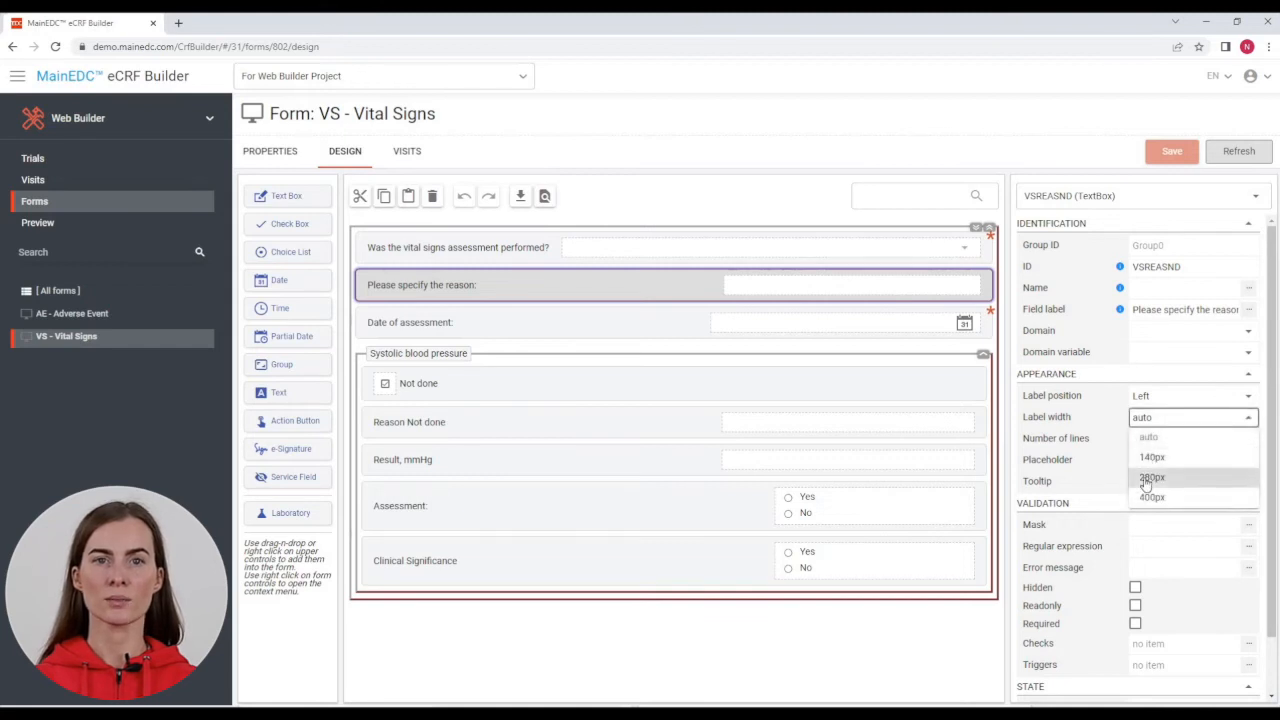
{"action": "left_click", "coordinate": [1150, 478]}
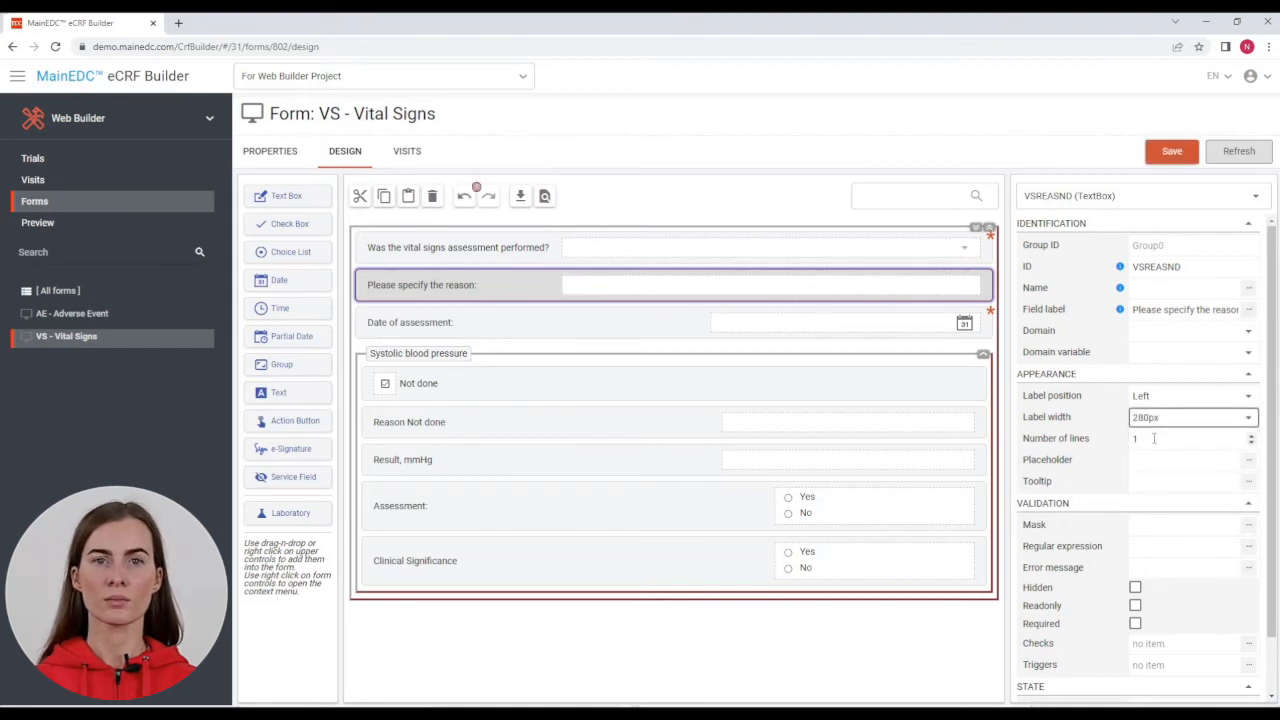
{"action": "left_click", "coordinate": [1251, 435]}
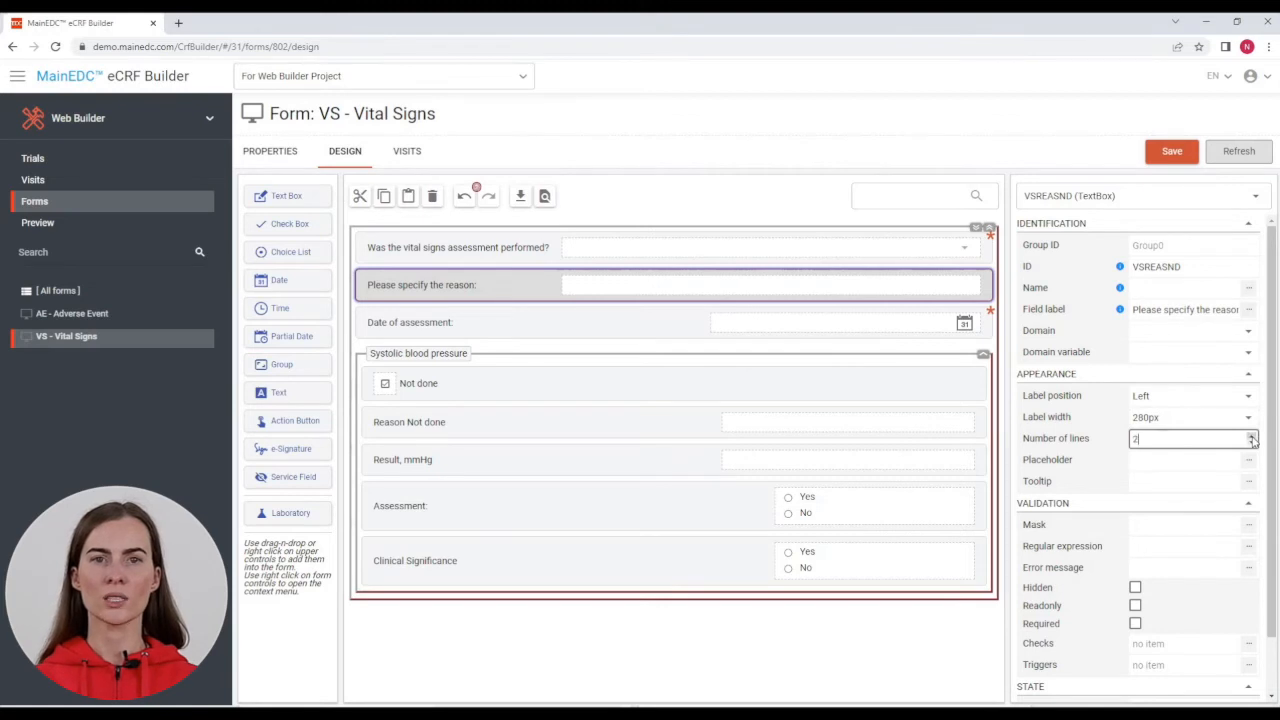
{"action": "left_click", "coordinate": [1171, 462]}
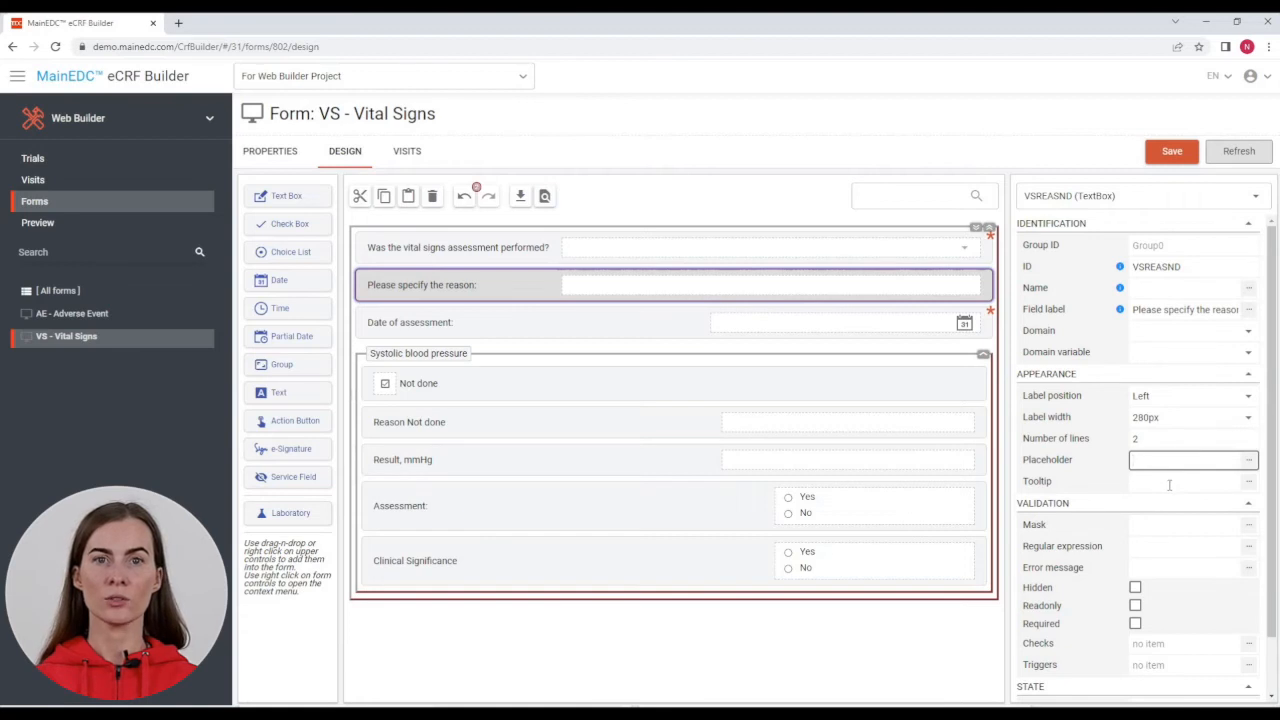
{"action": "left_click", "coordinate": [1169, 484]}
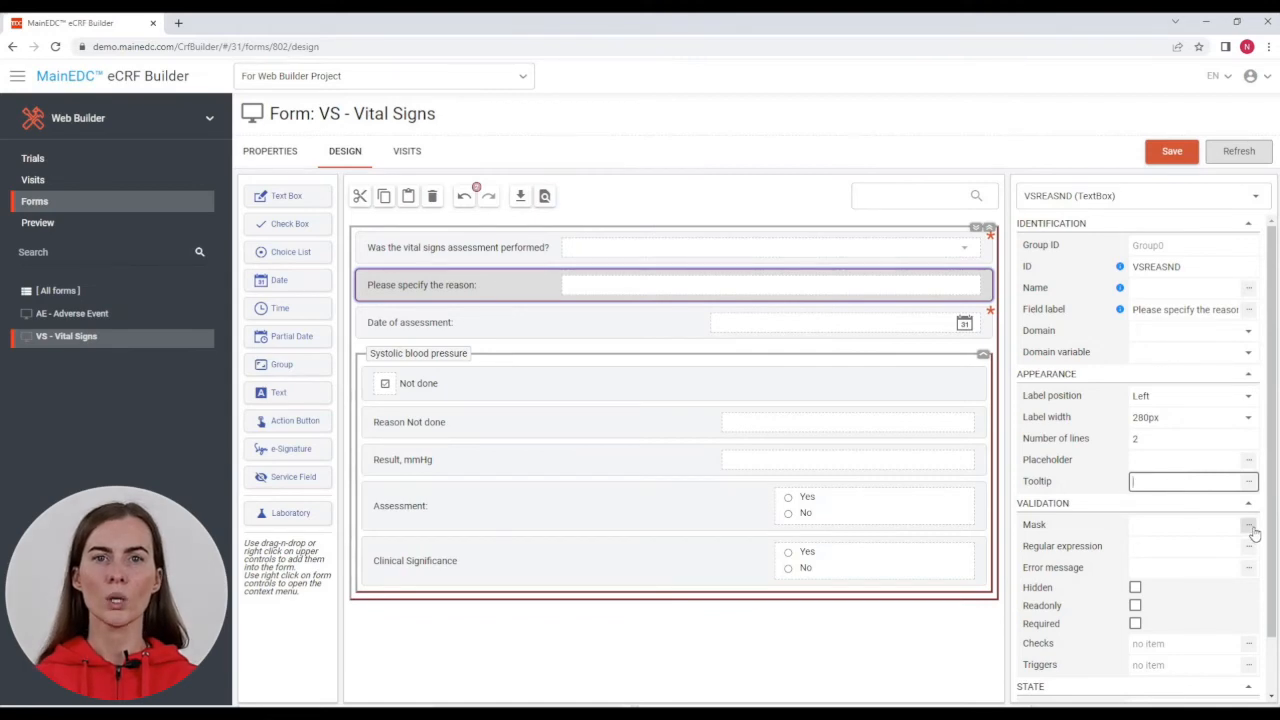
Step: Check the reason field's input mask list and regex editor, leaving both unset
{"action": "left_click", "coordinate": [1185, 520]}
{"action": "scroll", "coordinate": [628, 360], "scroll_direction": "down", "scroll_amount": 5}
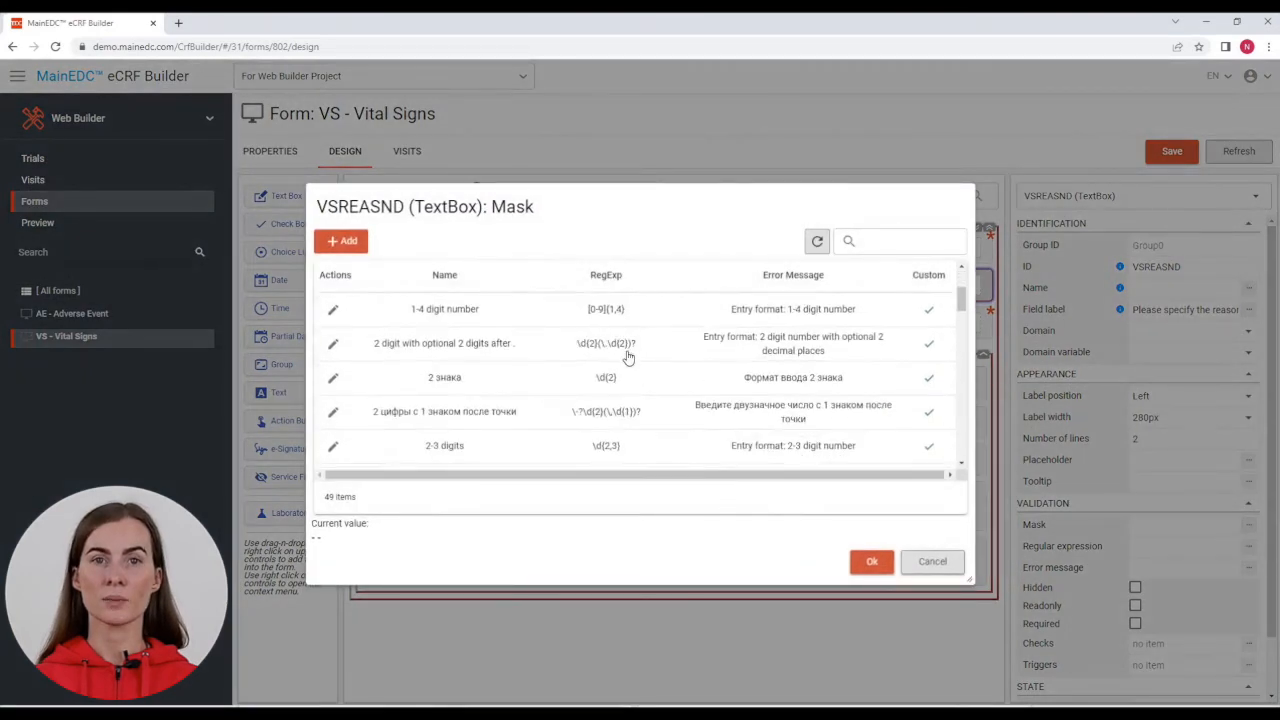
{"action": "scroll", "coordinate": [628, 357], "scroll_direction": "down", "scroll_amount": 1}
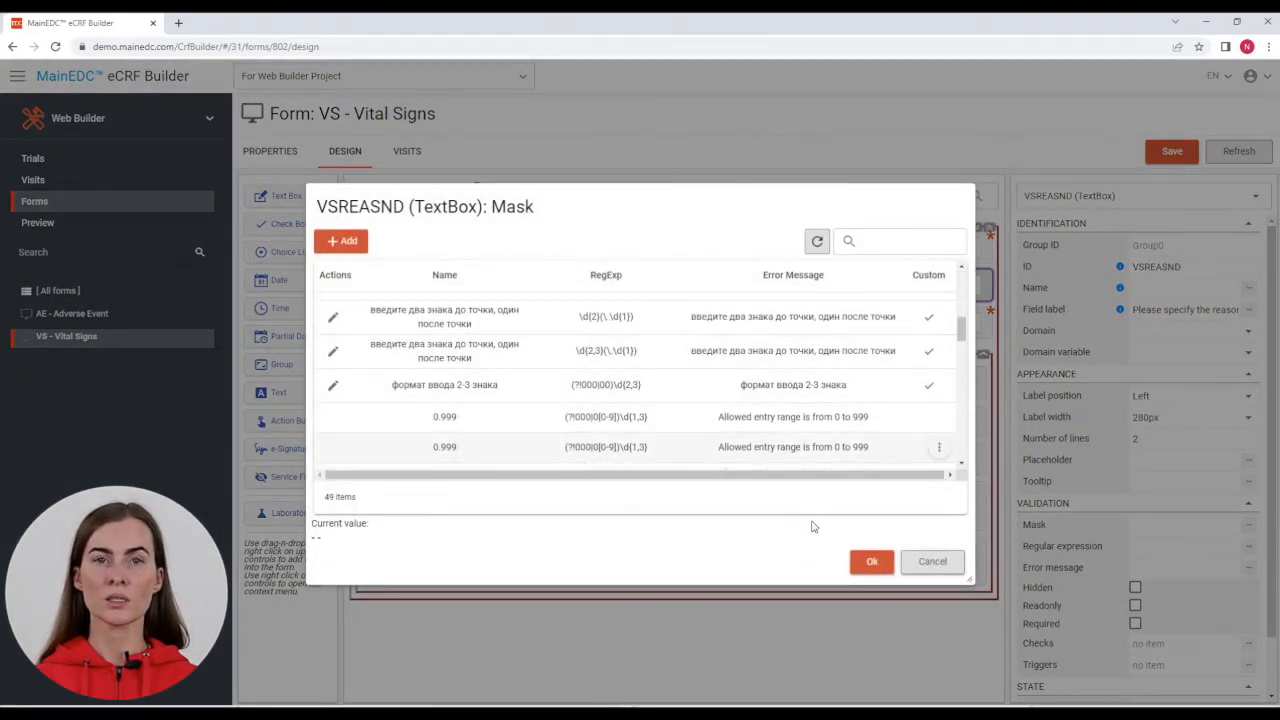
{"action": "left_click", "coordinate": [932, 561]}
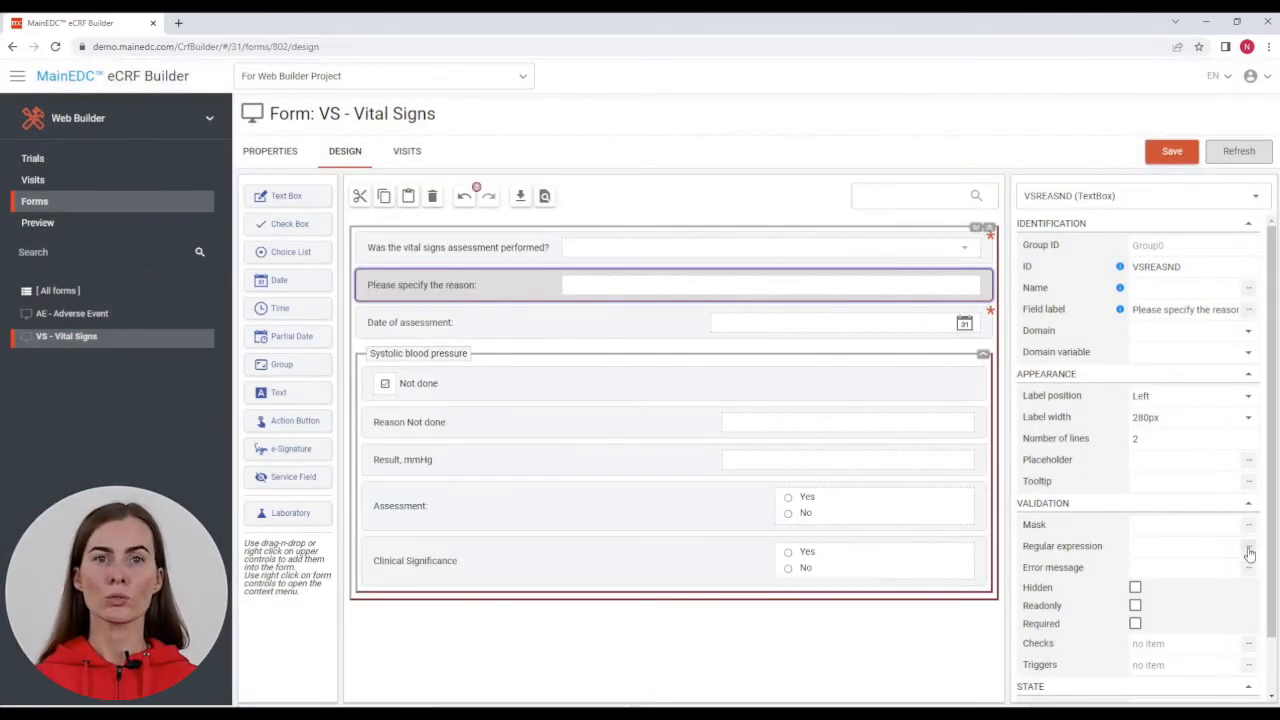
{"action": "left_click", "coordinate": [1248, 547]}
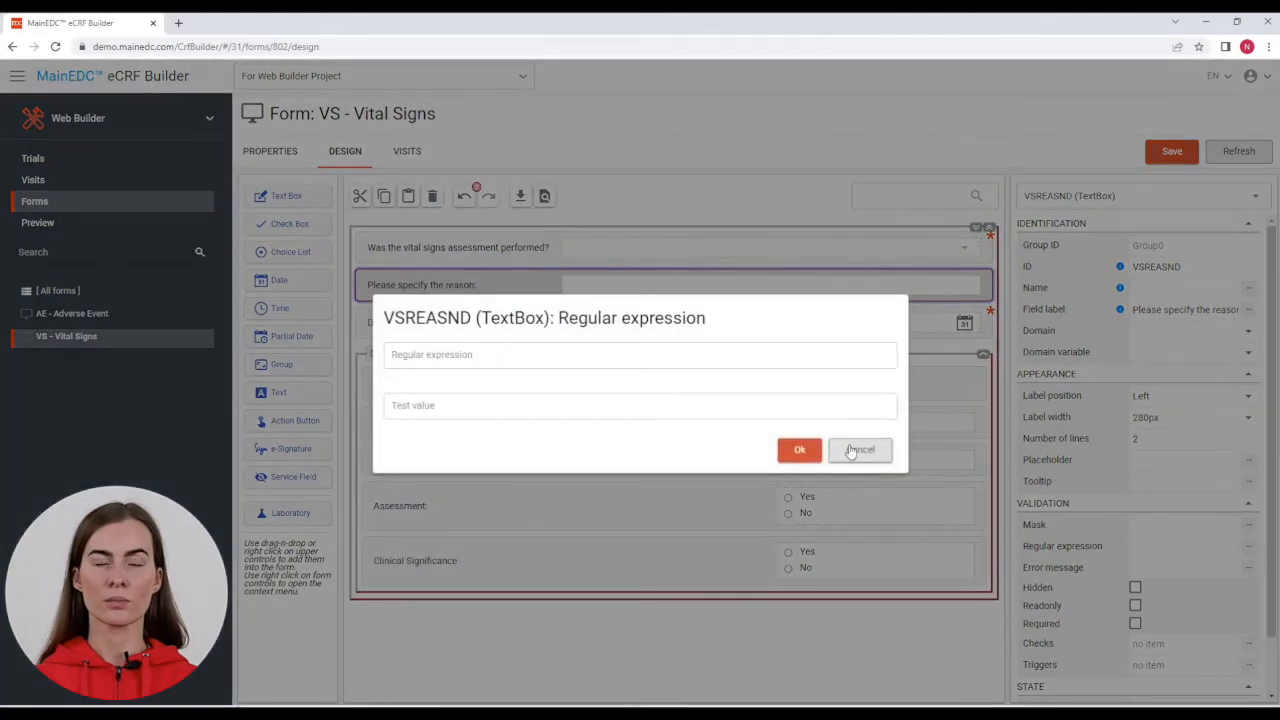
{"action": "left_click", "coordinate": [858, 450]}
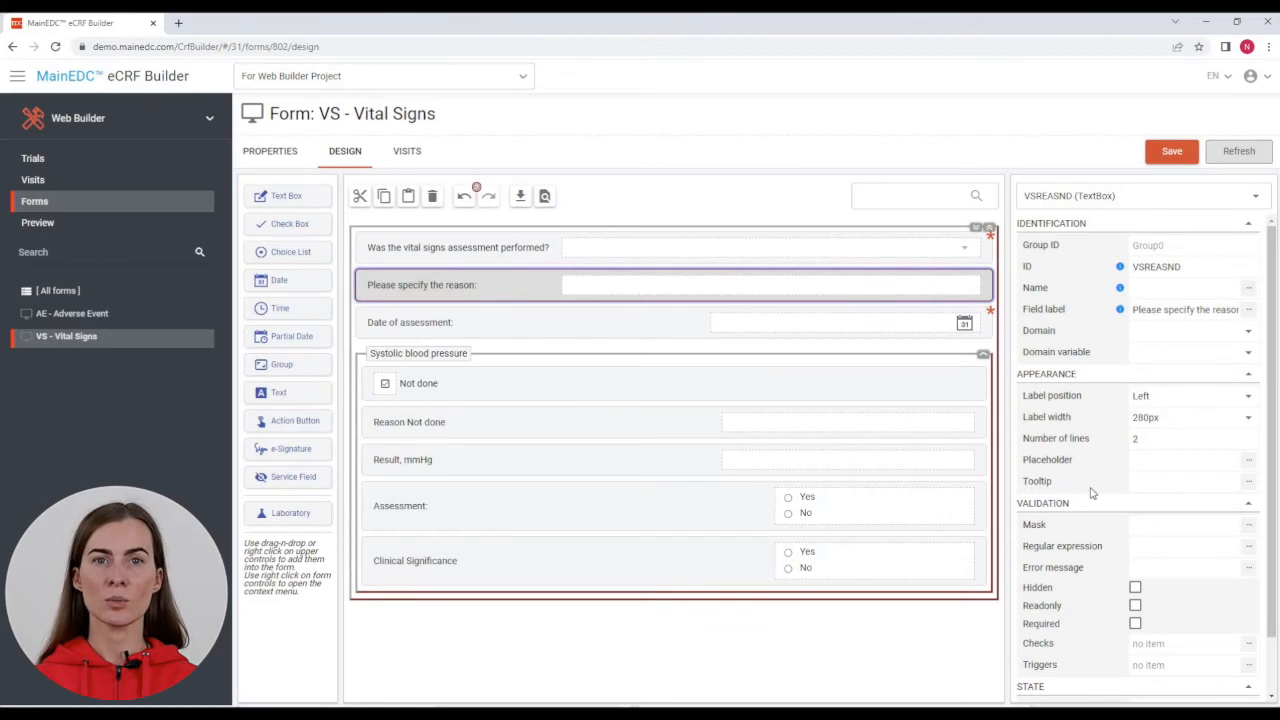
{"action": "scroll", "coordinate": [1207, 565], "scroll_direction": "down", "scroll_amount": 1}
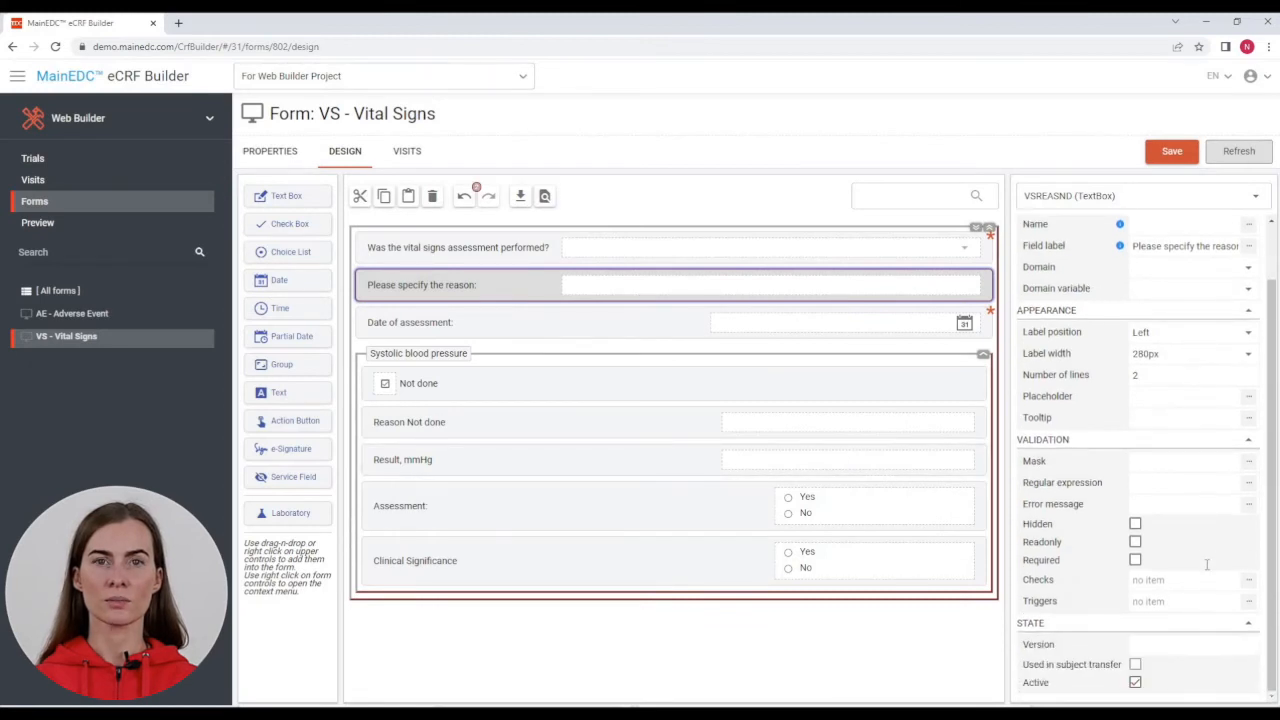
Step: Make VSREASND hidden and required by default, then select the Date of assessment field
{"action": "left_click", "coordinate": [1135, 524]}
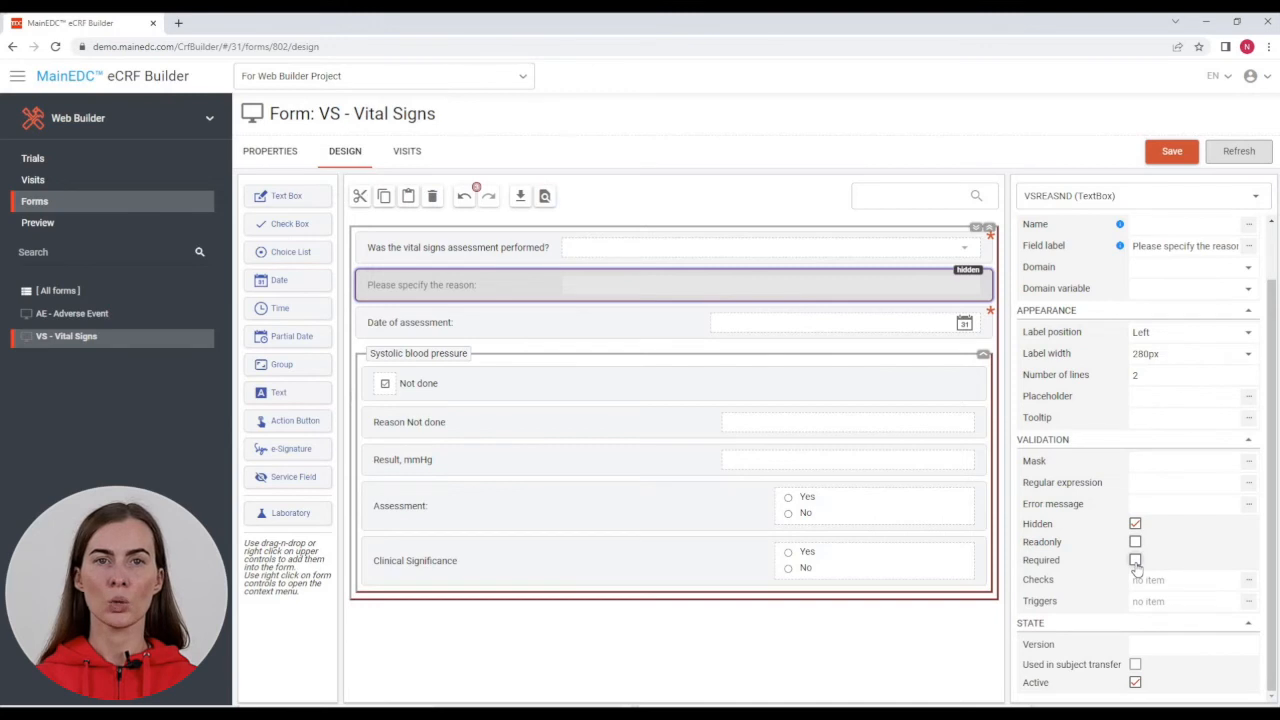
{"action": "left_click", "coordinate": [1135, 561]}
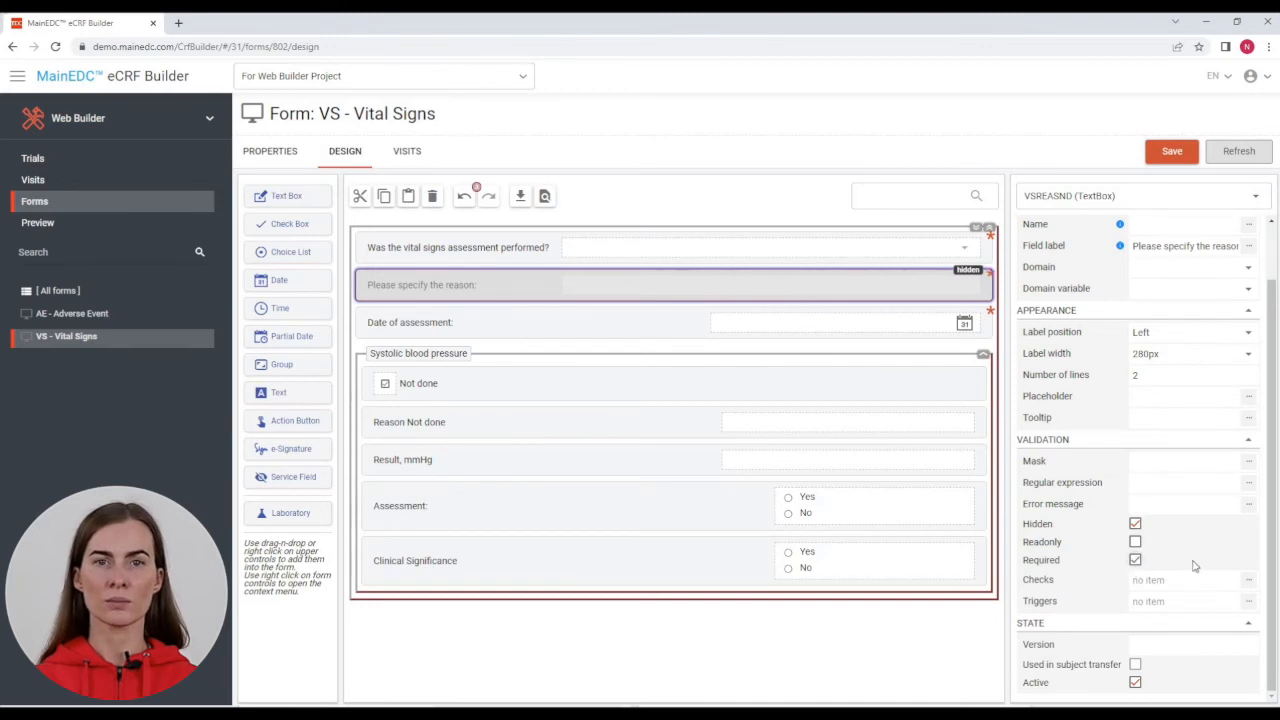
{"action": "left_click", "coordinate": [651, 328]}
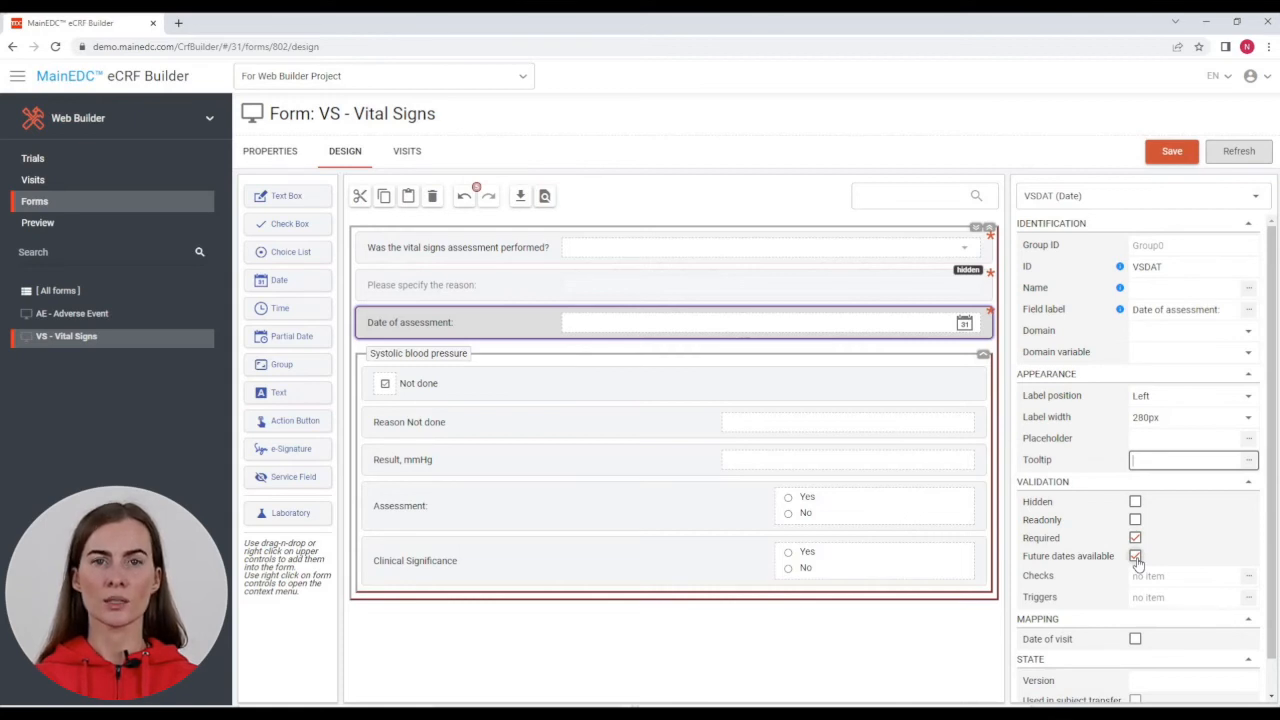
{"action": "scroll", "coordinate": [1150, 590], "scroll_direction": "down", "scroll_amount": 1}
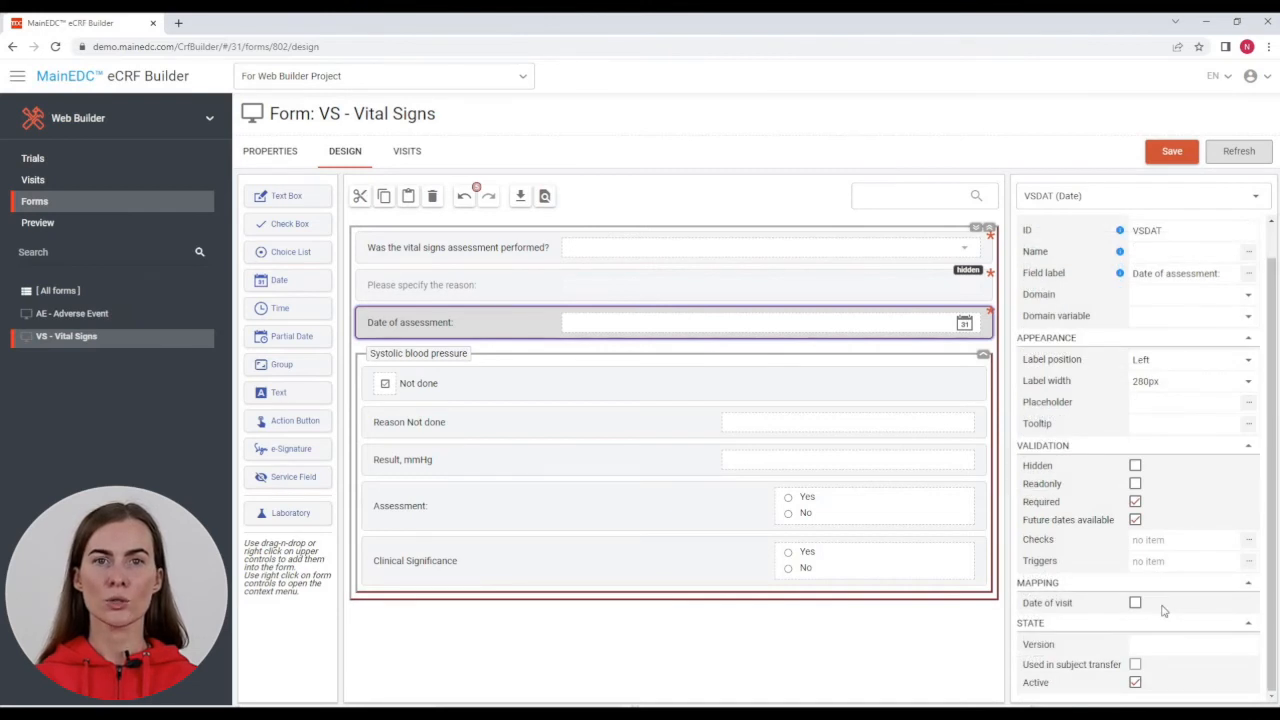
Step: Give the Systolic blood pressure group 10 columns per row, leaving Repeating switched off
{"action": "left_click", "coordinate": [610, 365]}
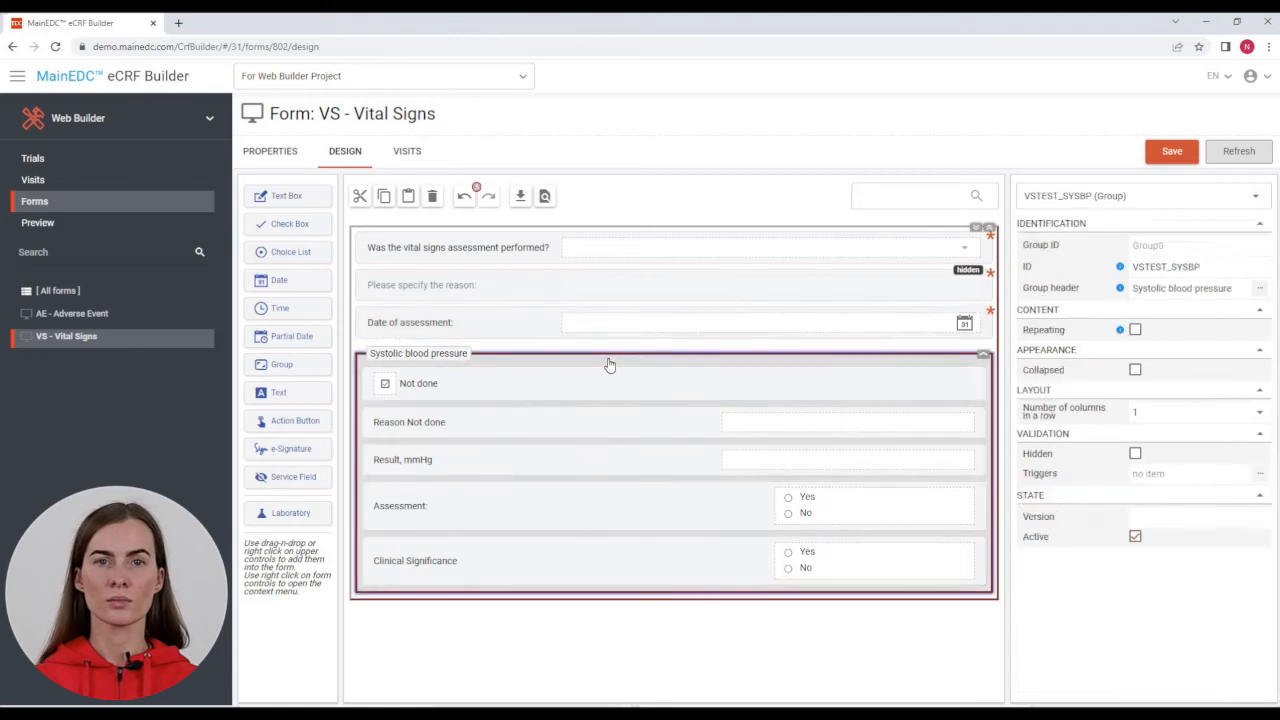
{"action": "left_click", "coordinate": [1236, 289]}
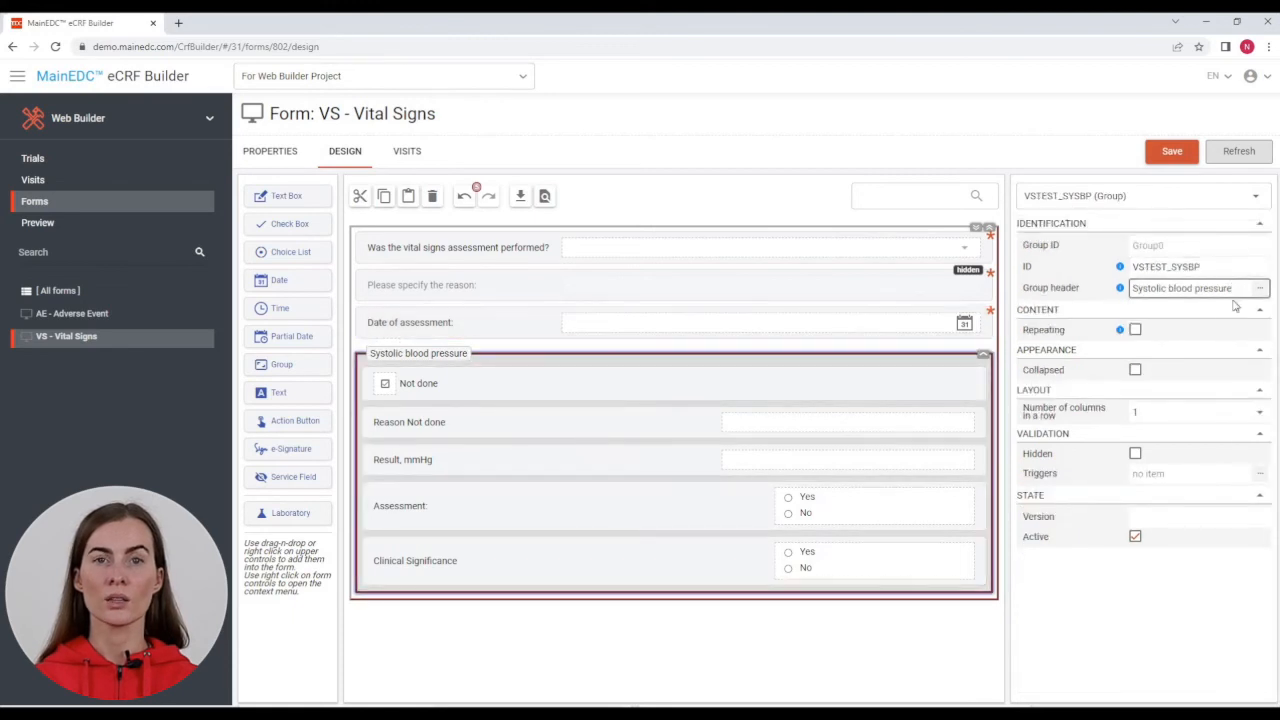
{"action": "left_click", "coordinate": [1136, 331]}
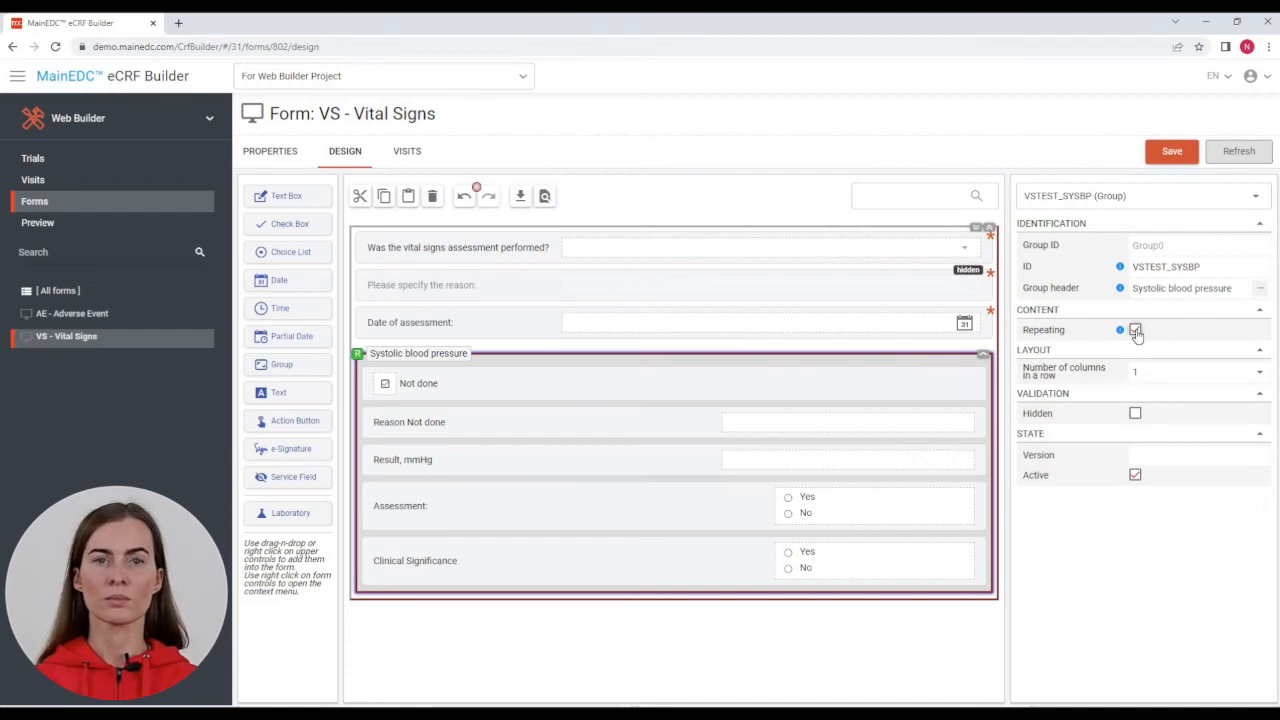
{"action": "left_click", "coordinate": [1136, 331]}
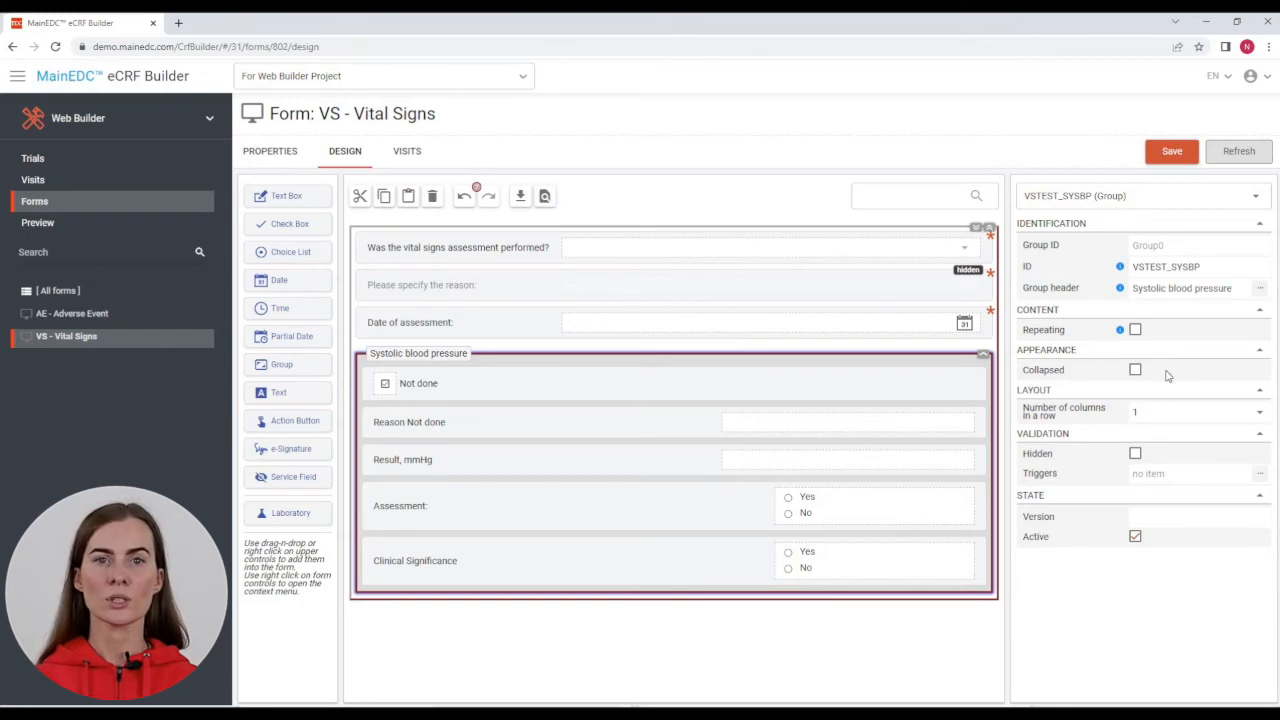
{"action": "left_click", "coordinate": [1261, 417]}
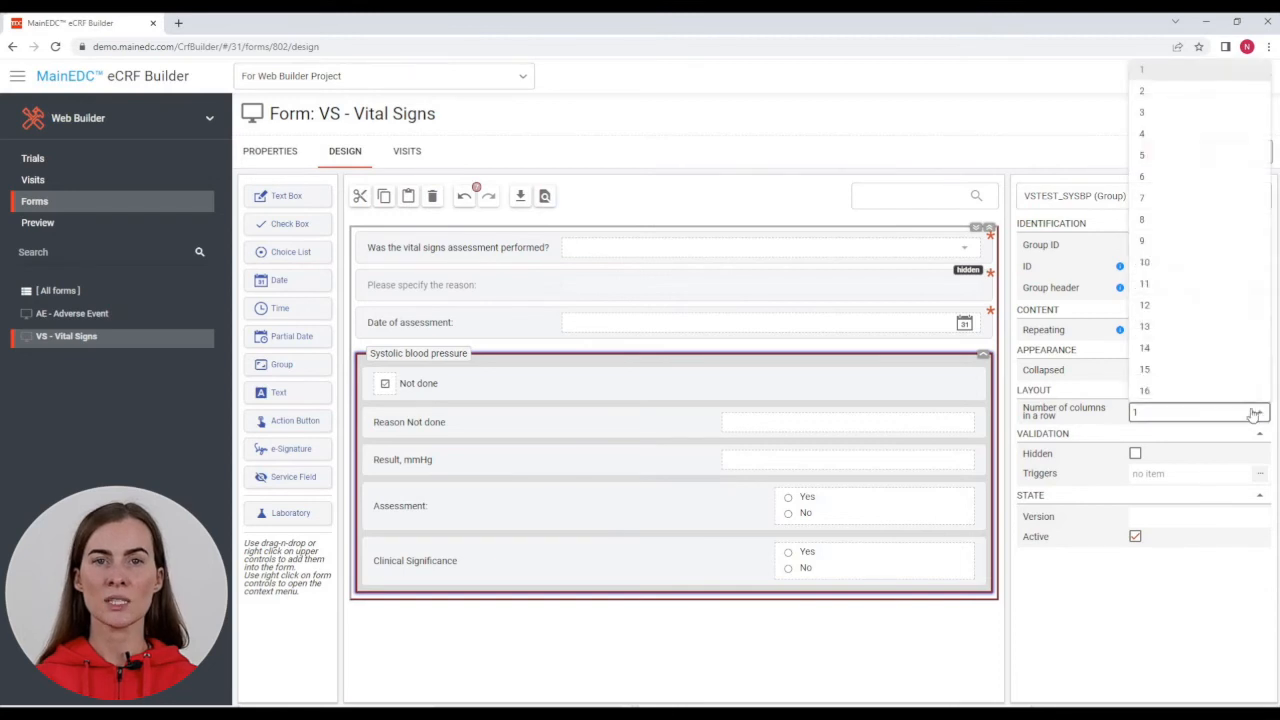
{"action": "left_click", "coordinate": [1163, 264]}
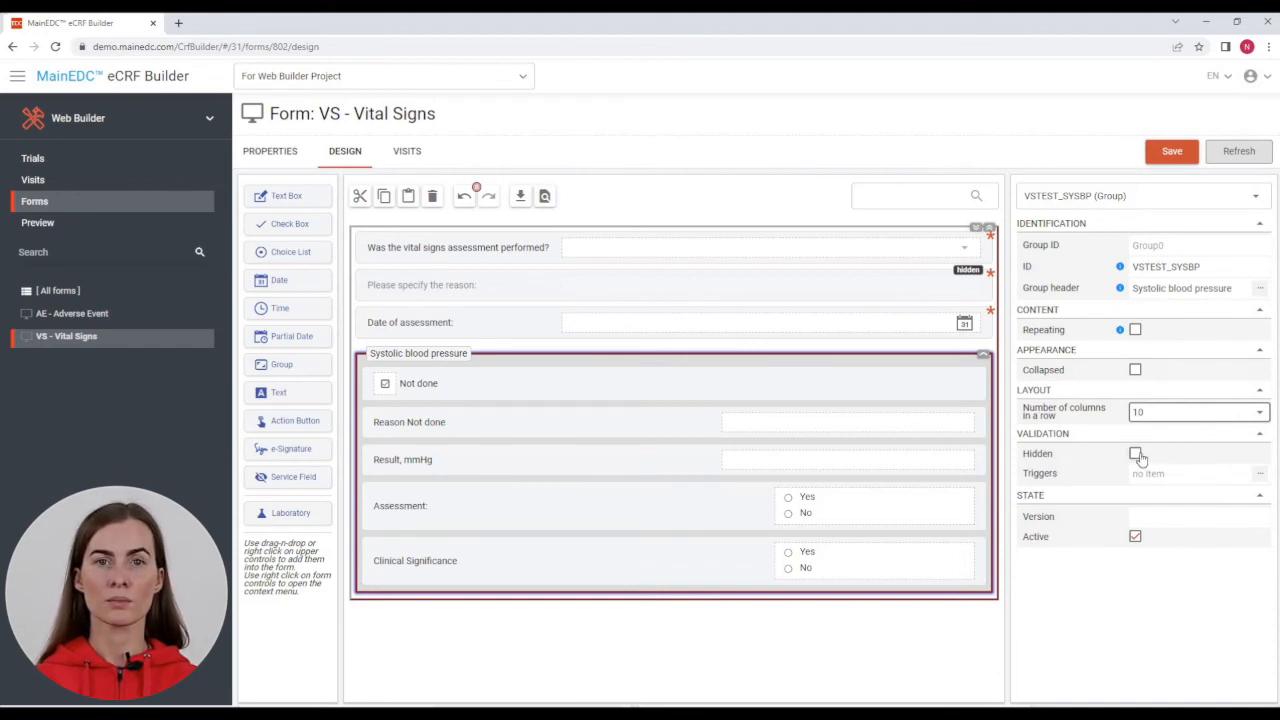
{"action": "left_click", "coordinate": [1178, 516]}
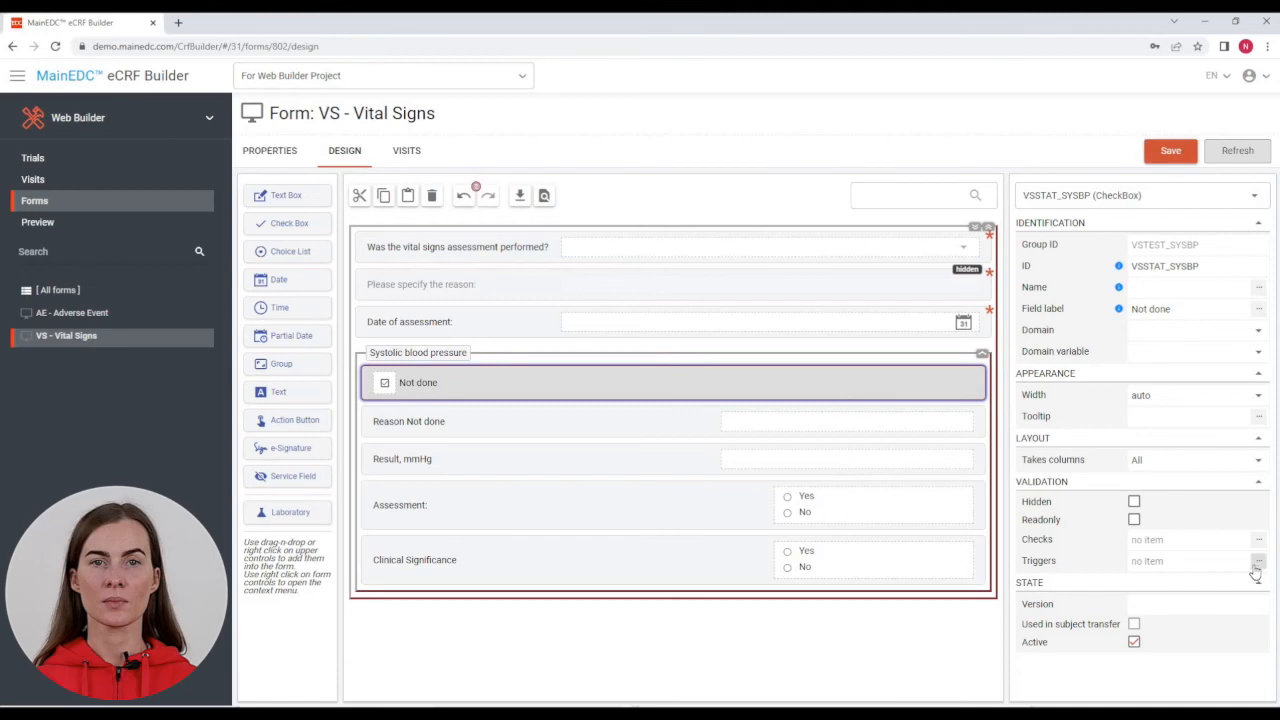
Step: Add a Not done trigger: when True, set VSREASND_SYSBP Hidden to false
{"action": "left_click", "coordinate": [1258, 562]}
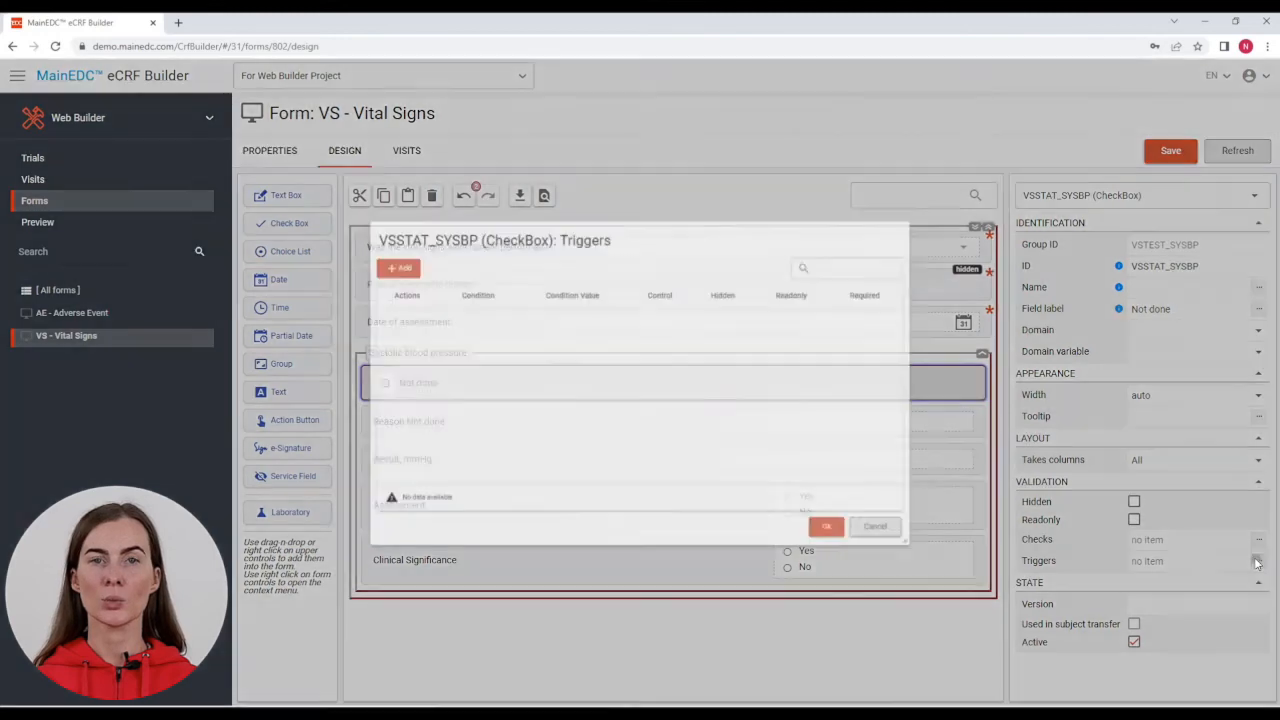
{"action": "left_click", "coordinate": [341, 240]}
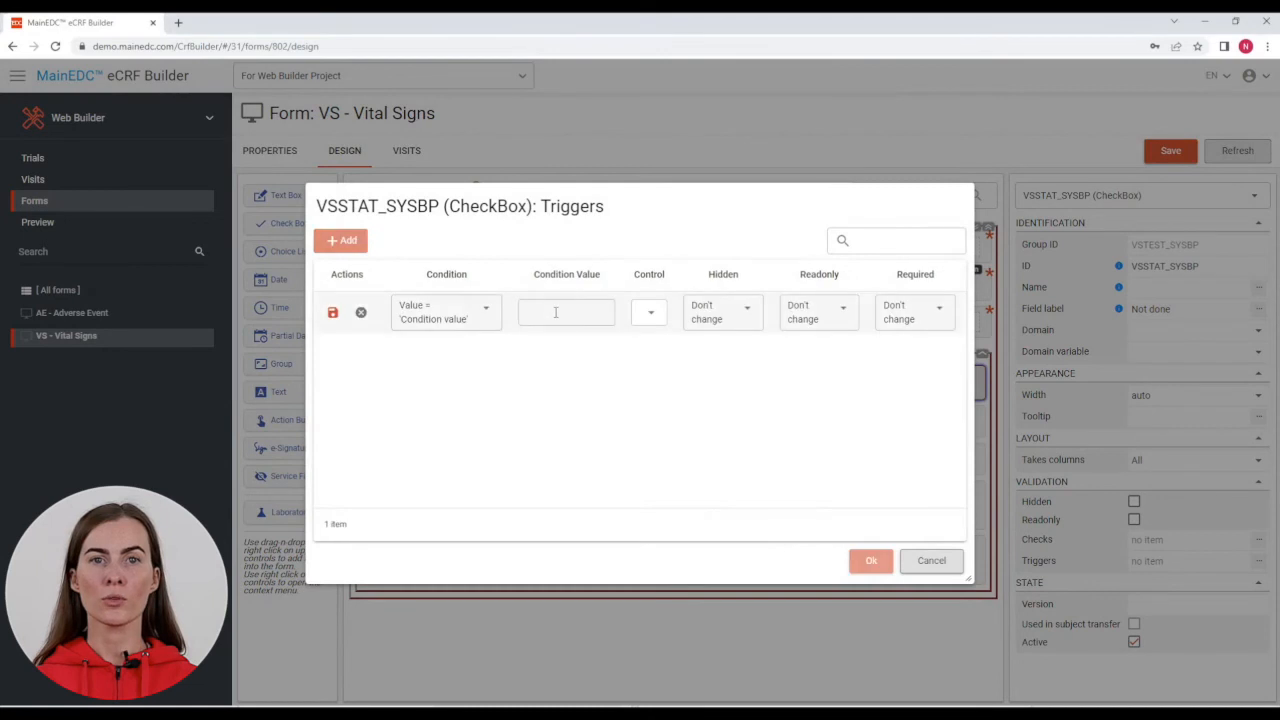
{"action": "type", "text": "True"}
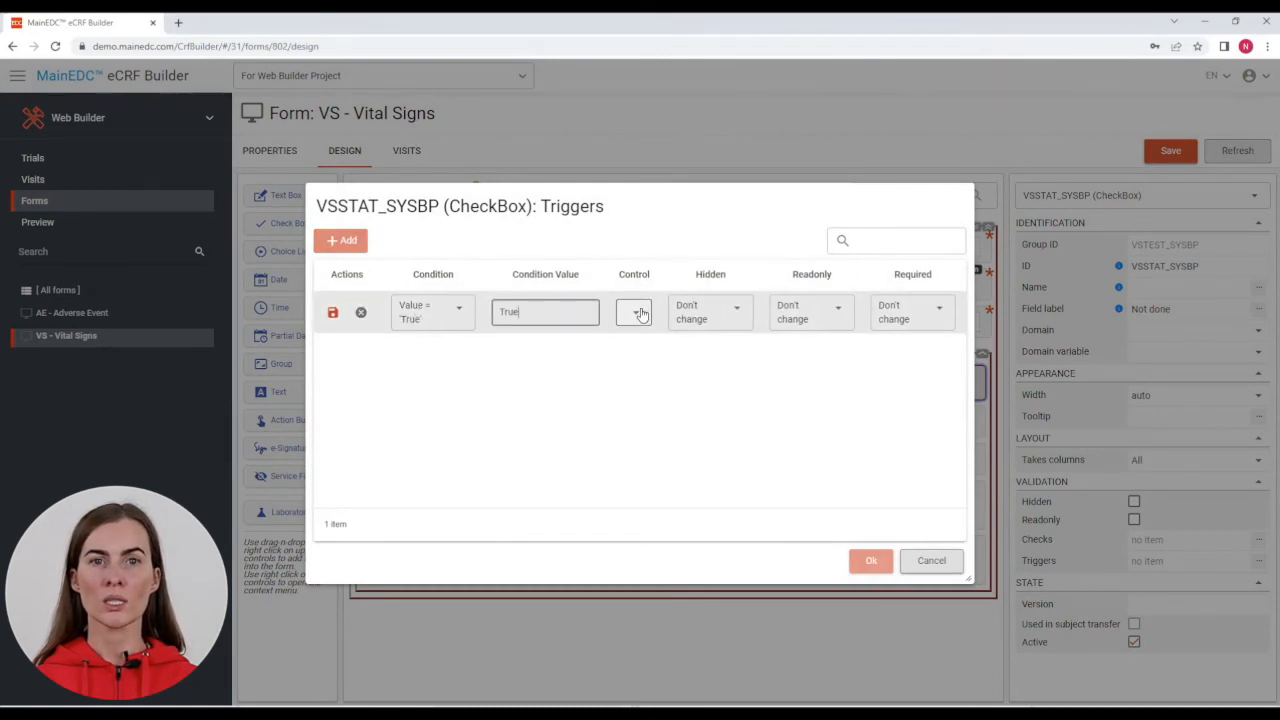
{"action": "left_click", "coordinate": [640, 313]}
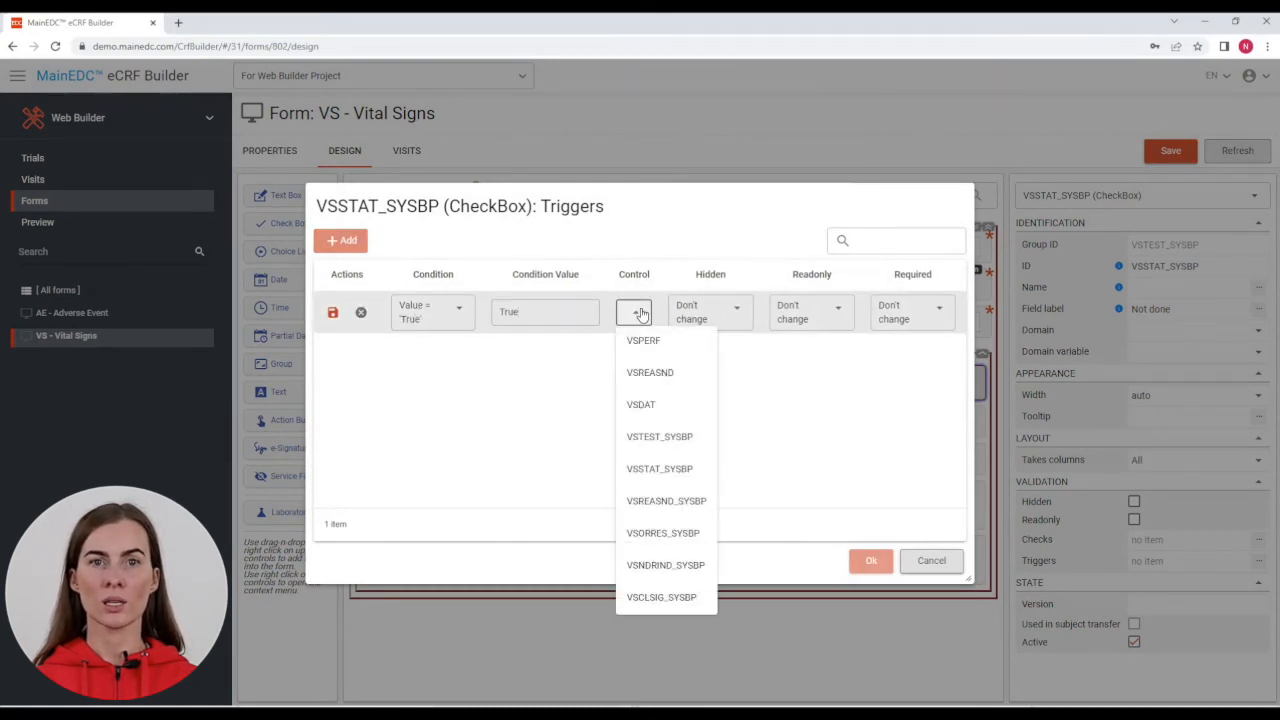
{"action": "left_click", "coordinate": [666, 500]}
{"action": "left_click", "coordinate": [741, 313]}
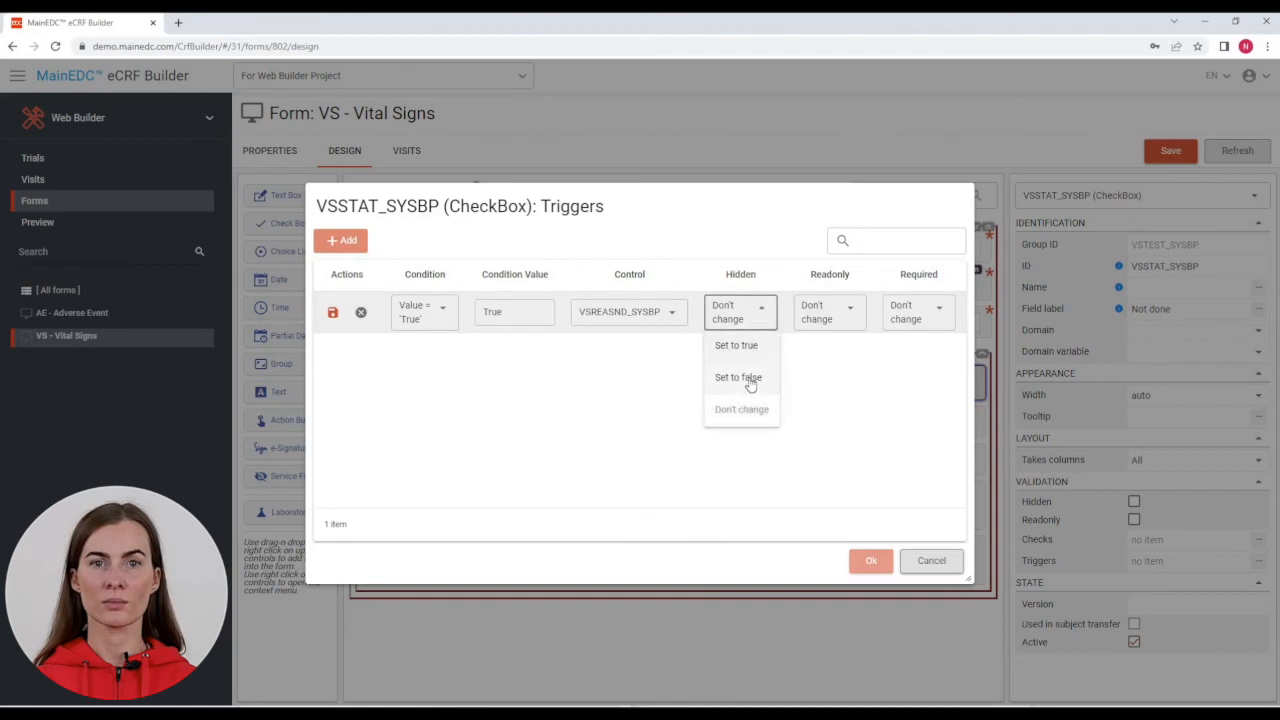
{"action": "left_click", "coordinate": [745, 378]}
{"action": "left_click", "coordinate": [333, 312]}
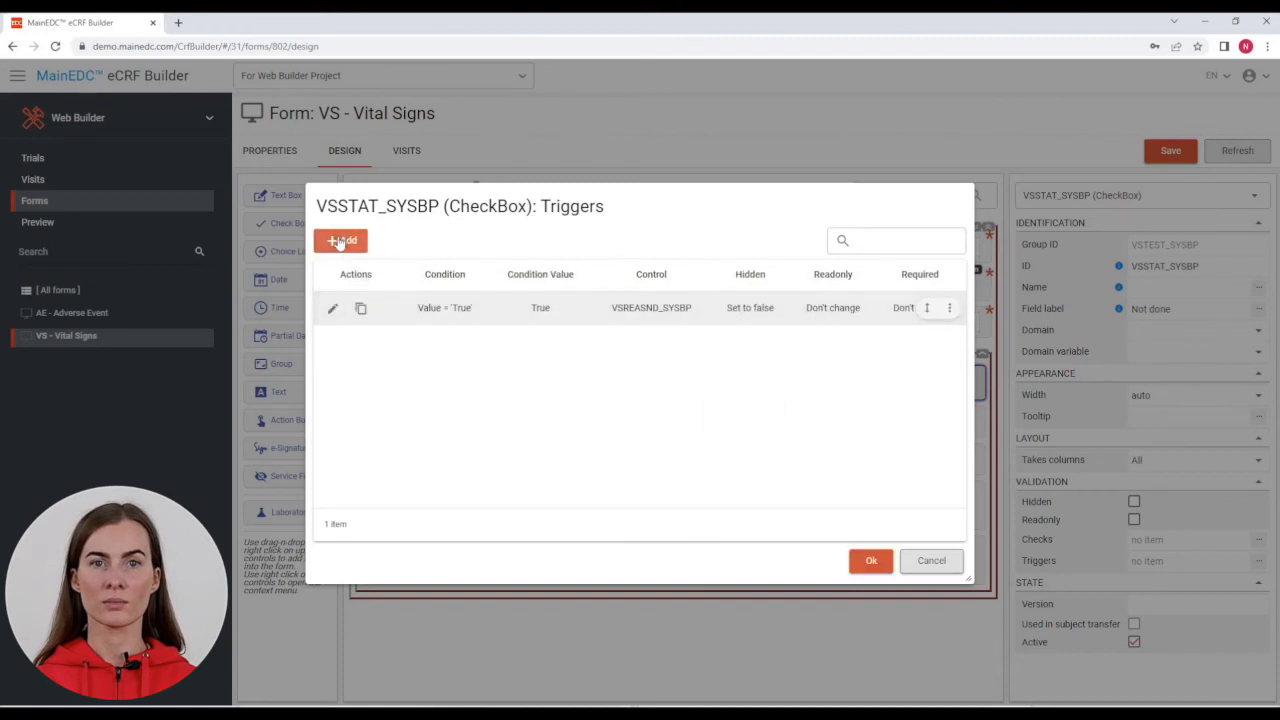
Step: Add a second True trigger that hides VSORRES_SYSBP
{"action": "left_click", "coordinate": [340, 240]}
{"action": "type", "text": "True"}
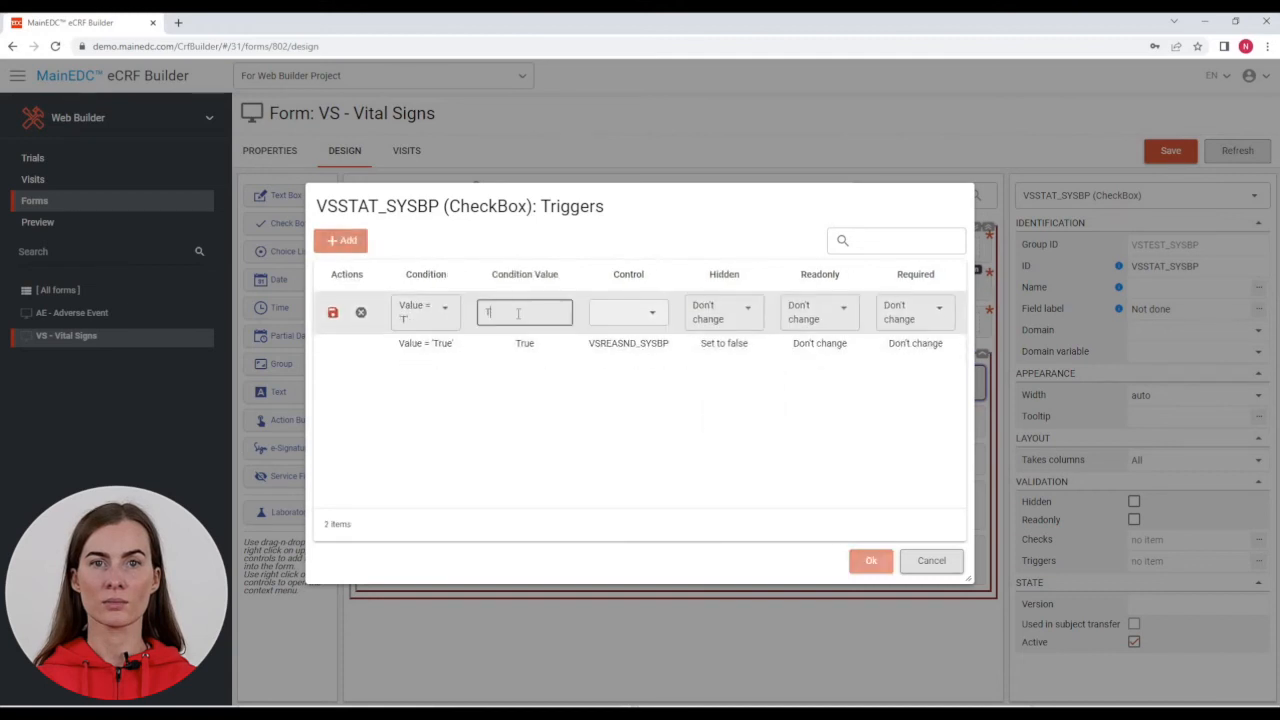
{"action": "left_click", "coordinate": [630, 312]}
{"action": "left_click", "coordinate": [640, 563]}
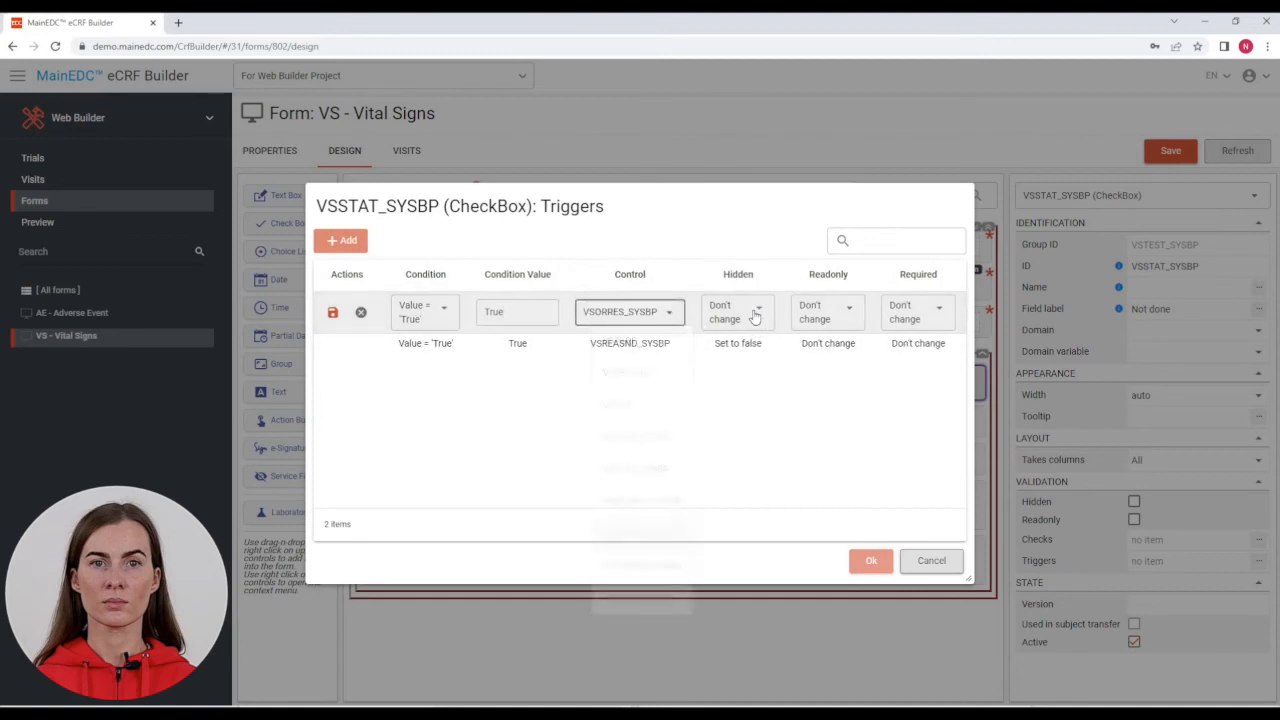
{"action": "left_click", "coordinate": [755, 315]}
{"action": "left_click", "coordinate": [740, 345]}
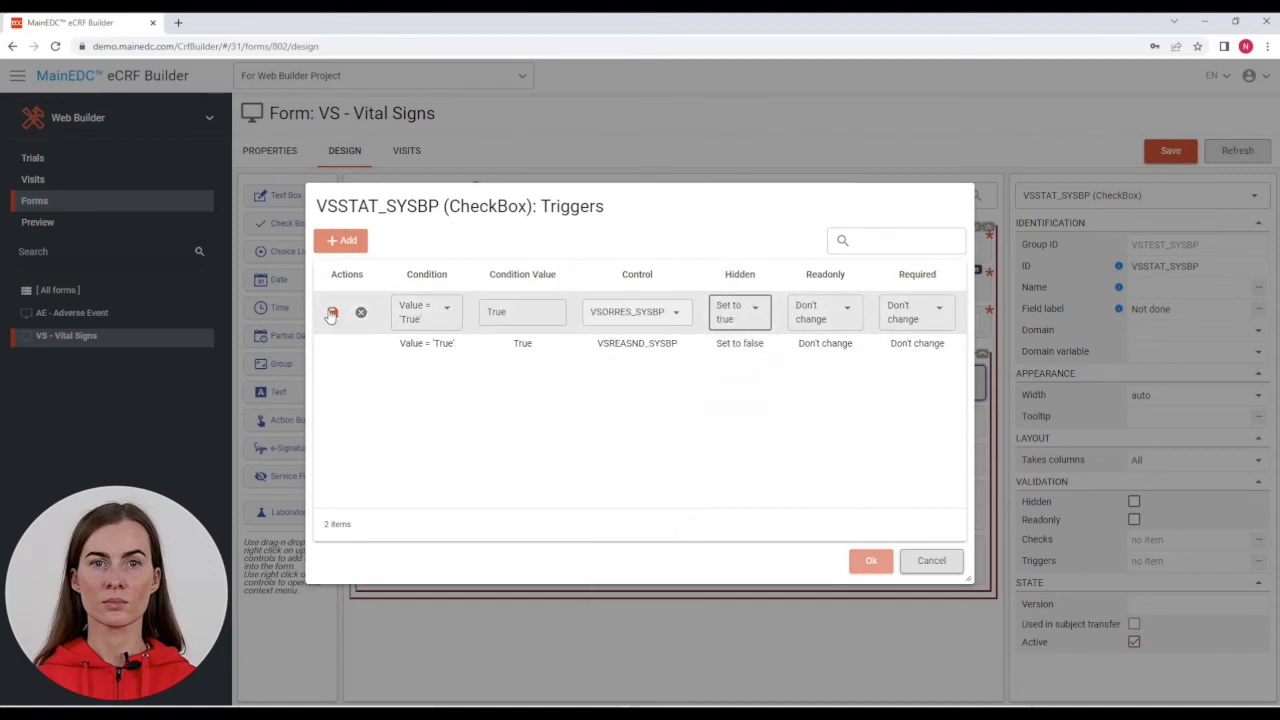
{"action": "left_click", "coordinate": [332, 314]}
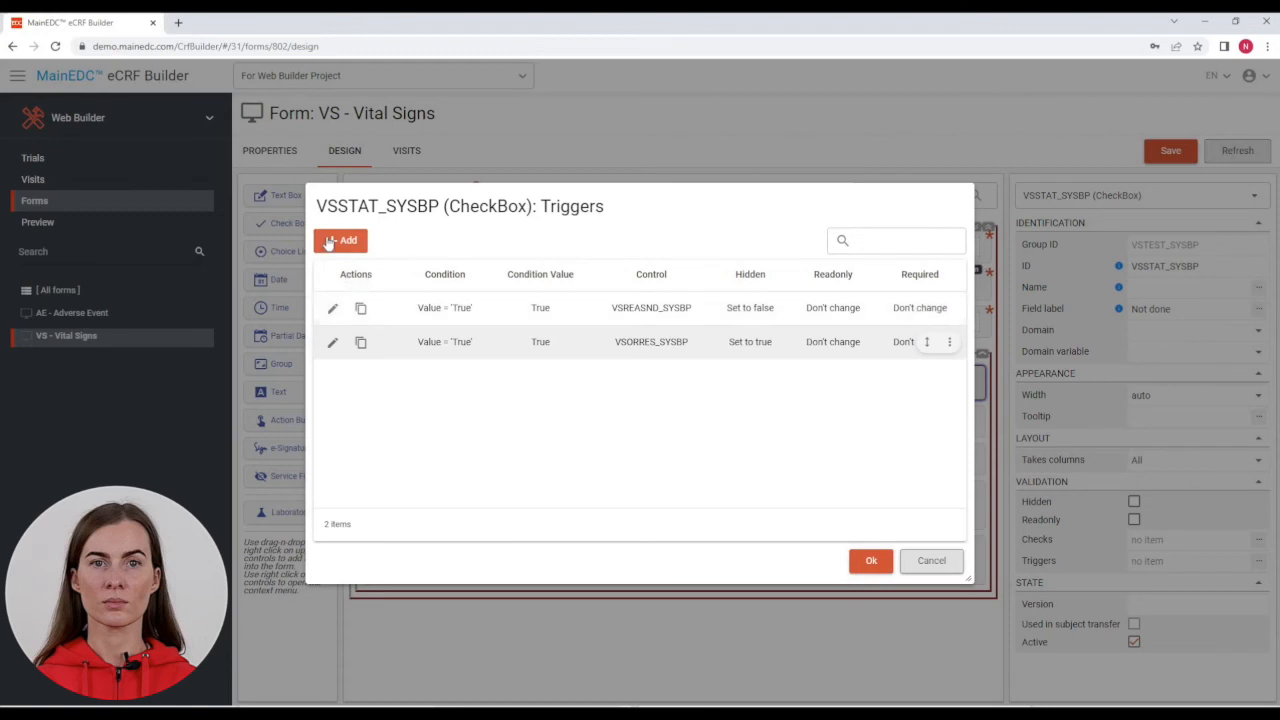
Step: Add a third True trigger that hides VSNRIND_SYSBP, then confirm the triggers
{"action": "left_click", "coordinate": [326, 238]}
{"action": "left_click", "coordinate": [514, 311]}
{"action": "type", "text": "True"}
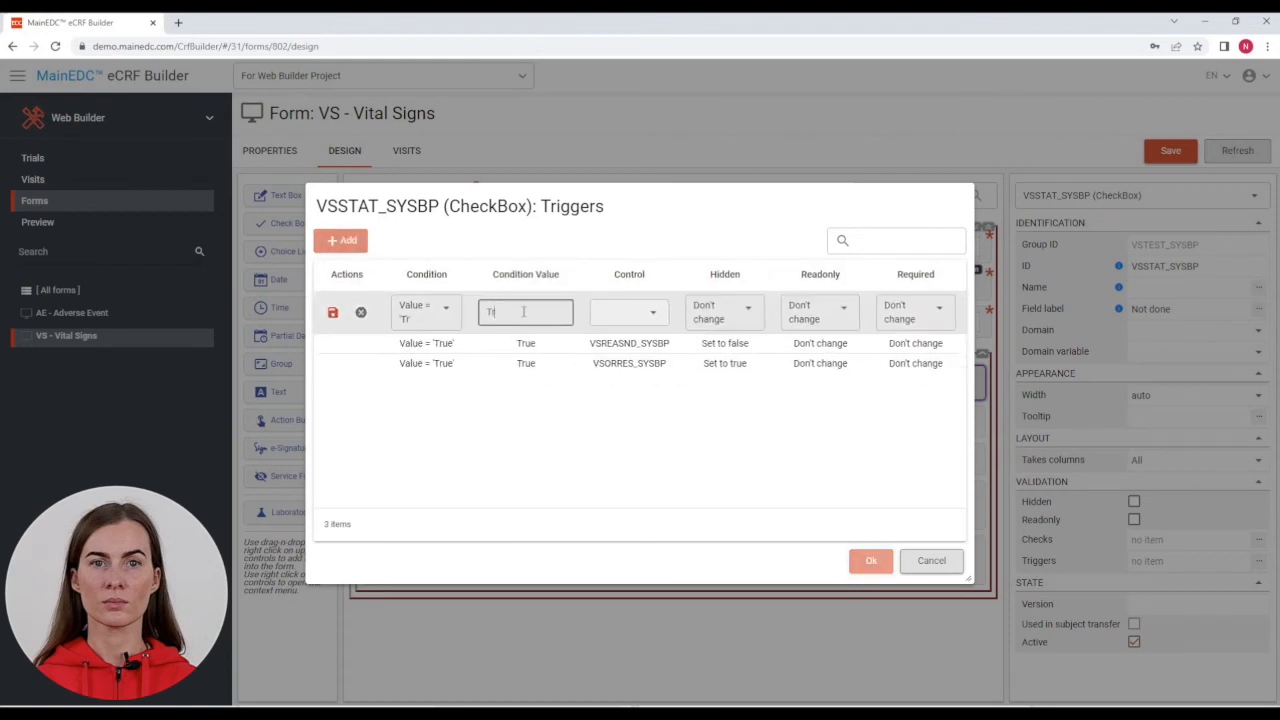
{"action": "left_click", "coordinate": [632, 316]}
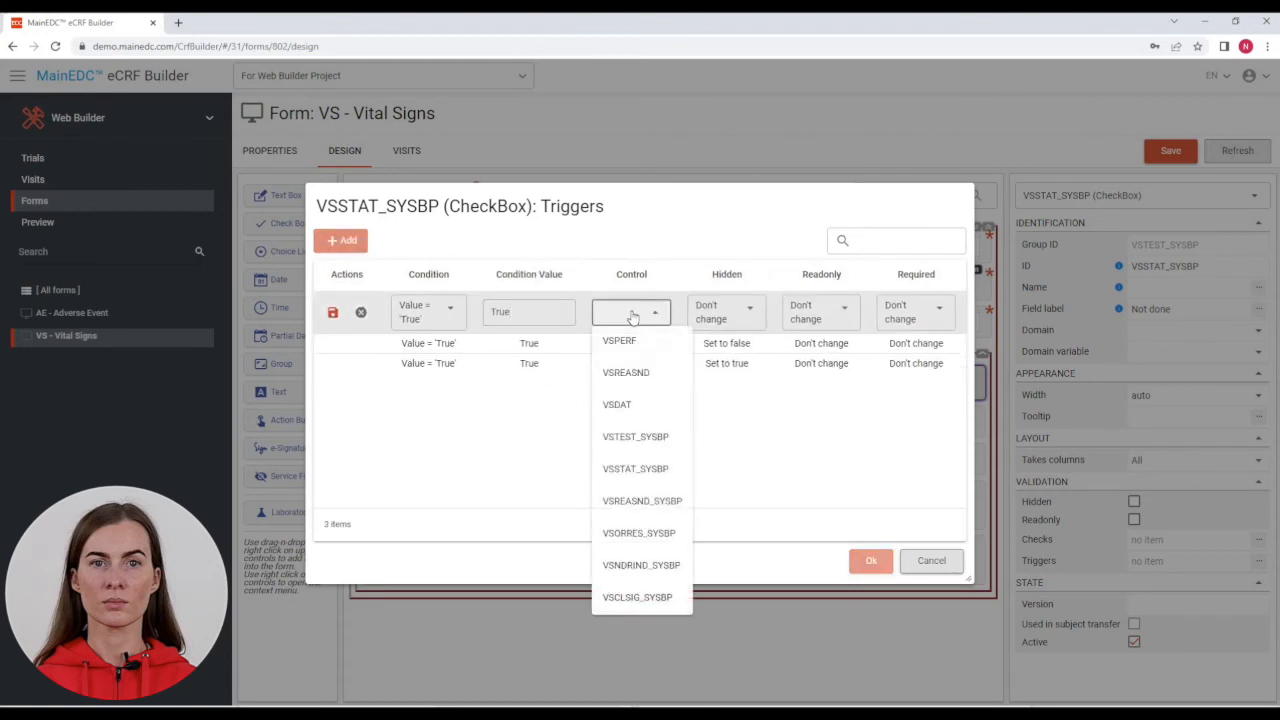
{"action": "left_click", "coordinate": [660, 566]}
{"action": "left_click", "coordinate": [765, 316]}
{"action": "left_click", "coordinate": [740, 368]}
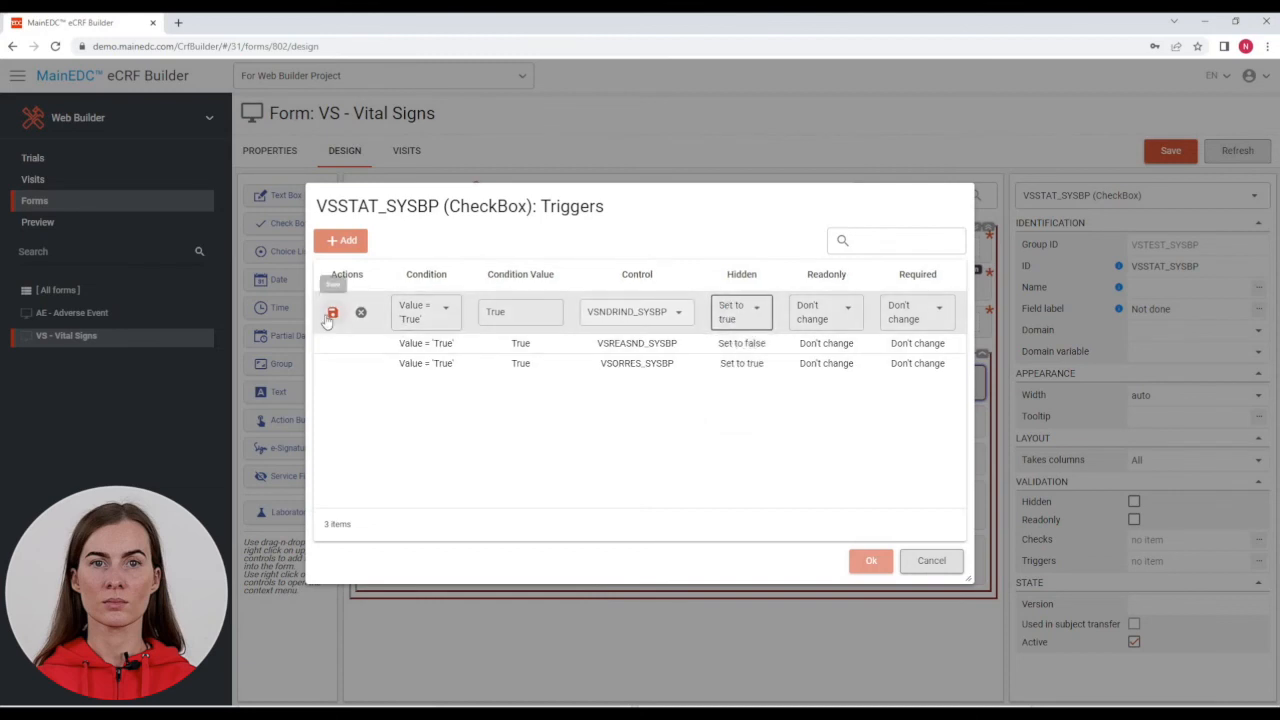
{"action": "left_click", "coordinate": [332, 313]}
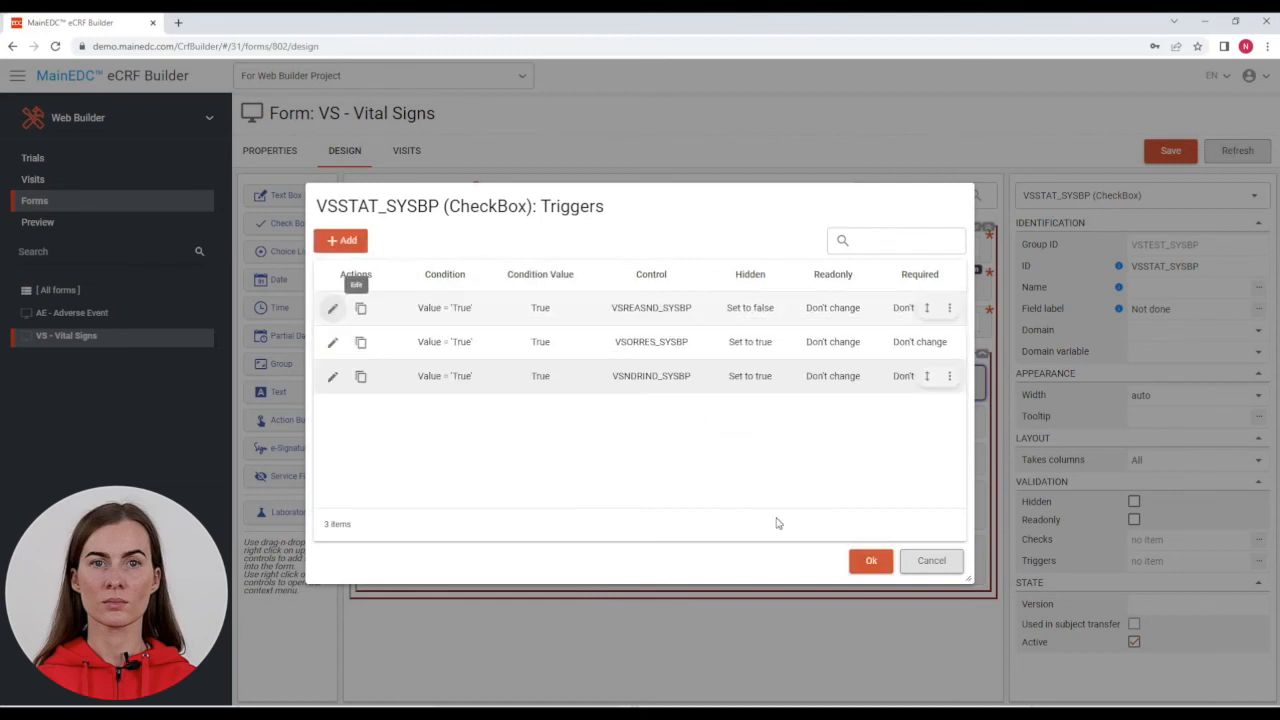
{"action": "left_click", "coordinate": [870, 563]}
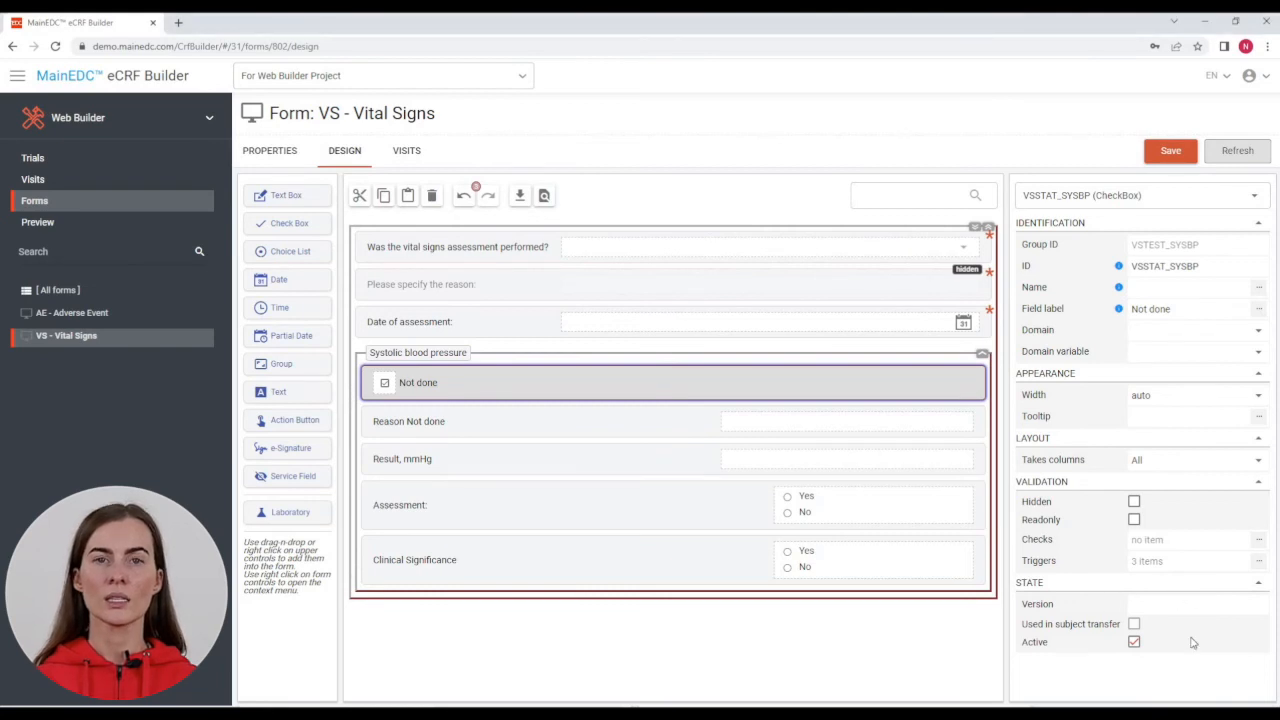
Step: Tick Hidden on the Reason Not done field VSREASND_SYSBP so it starts hidden
{"action": "left_click", "coordinate": [703, 428]}
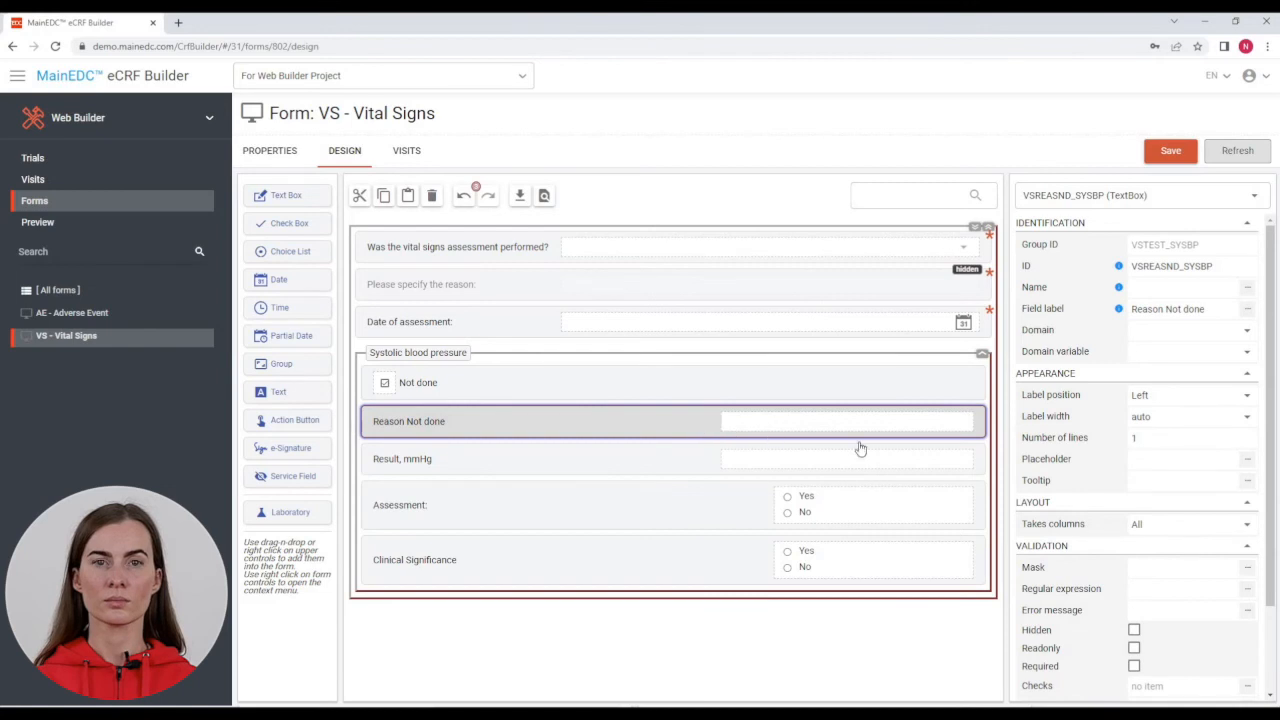
{"action": "left_click", "coordinate": [1134, 631]}
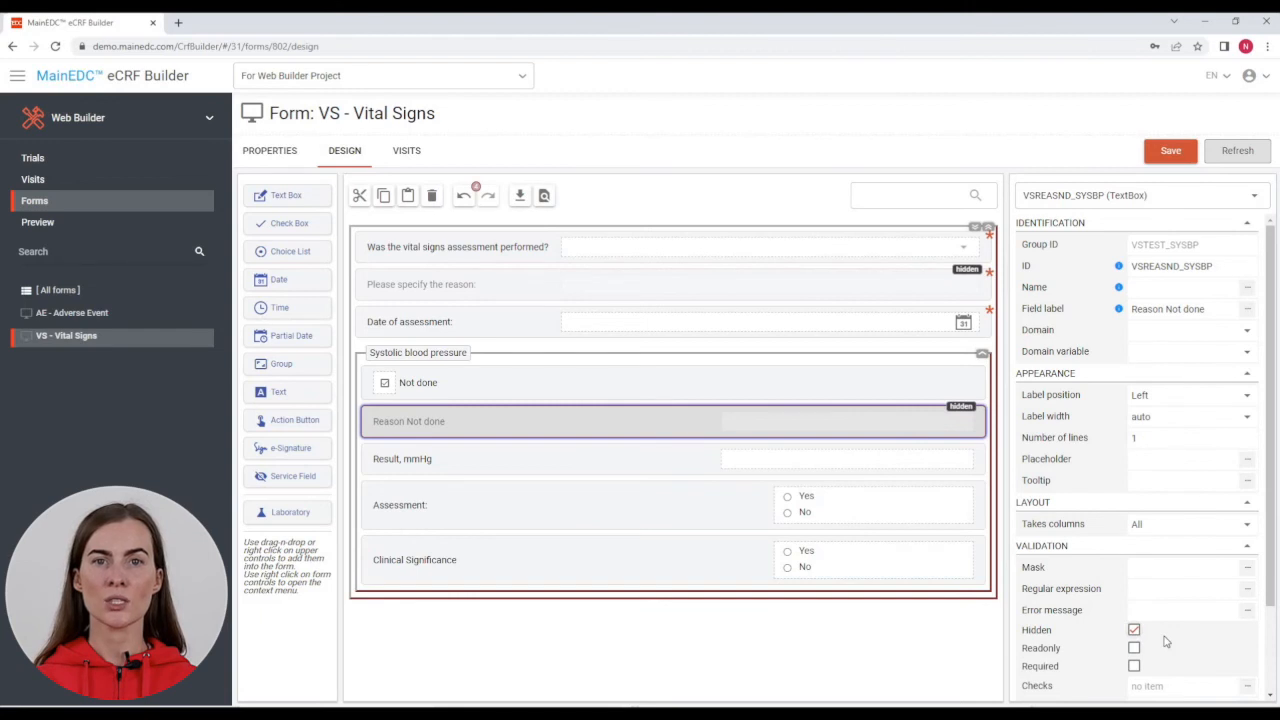
{"action": "left_click", "coordinate": [728, 469]}
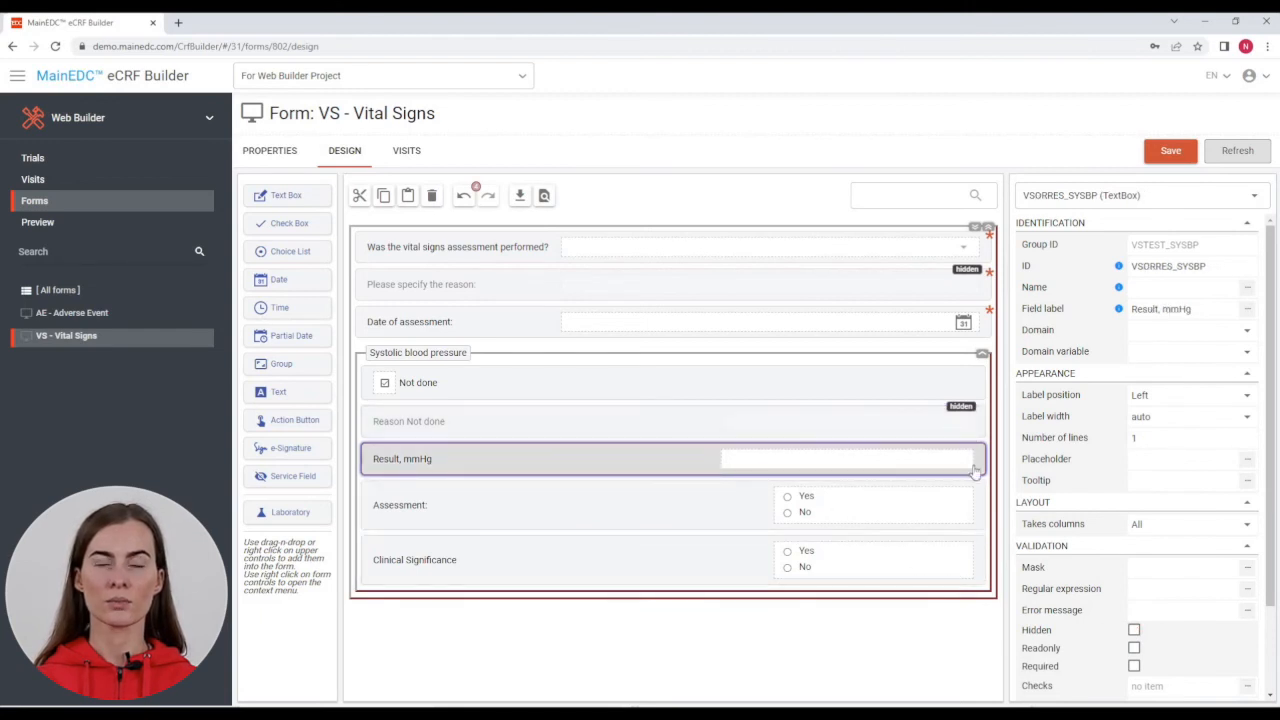
Step: Apply the '2-3 digits \d{2,3}' input mask to the Result, mmHg field
{"action": "left_click", "coordinate": [1247, 569]}
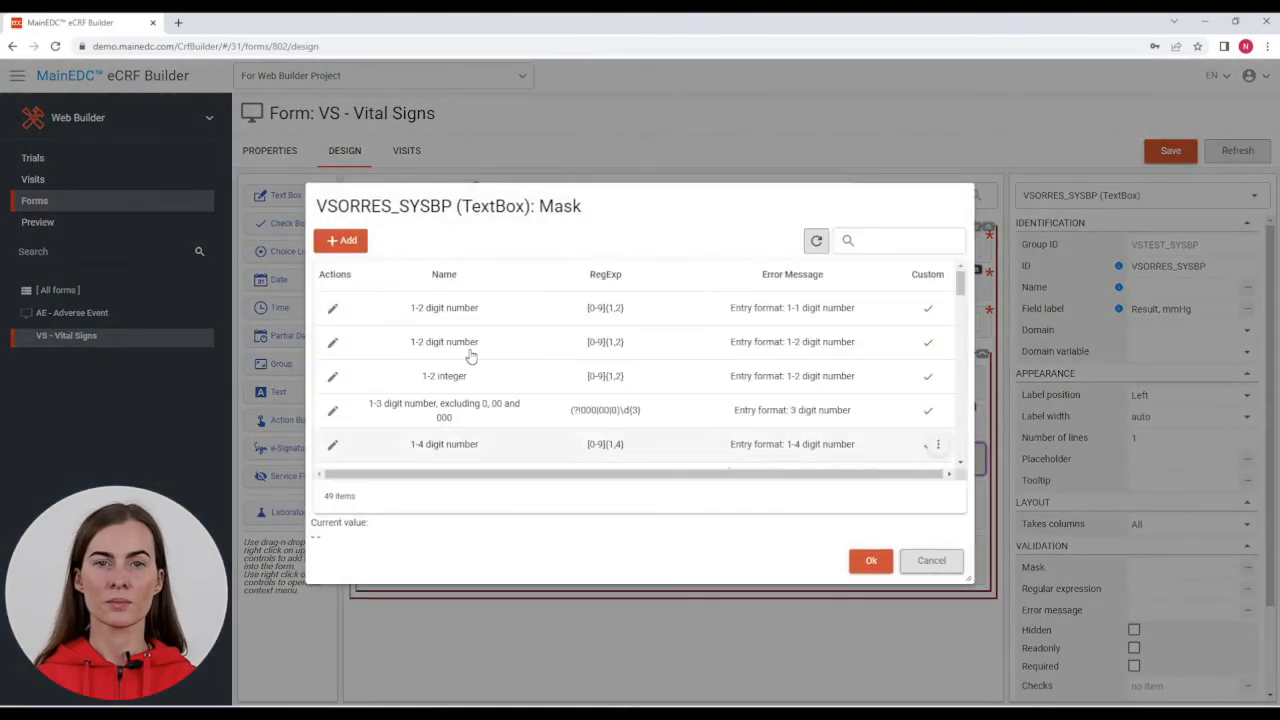
{"action": "scroll", "coordinate": [470, 356], "scroll_direction": "down", "scroll_amount": 3}
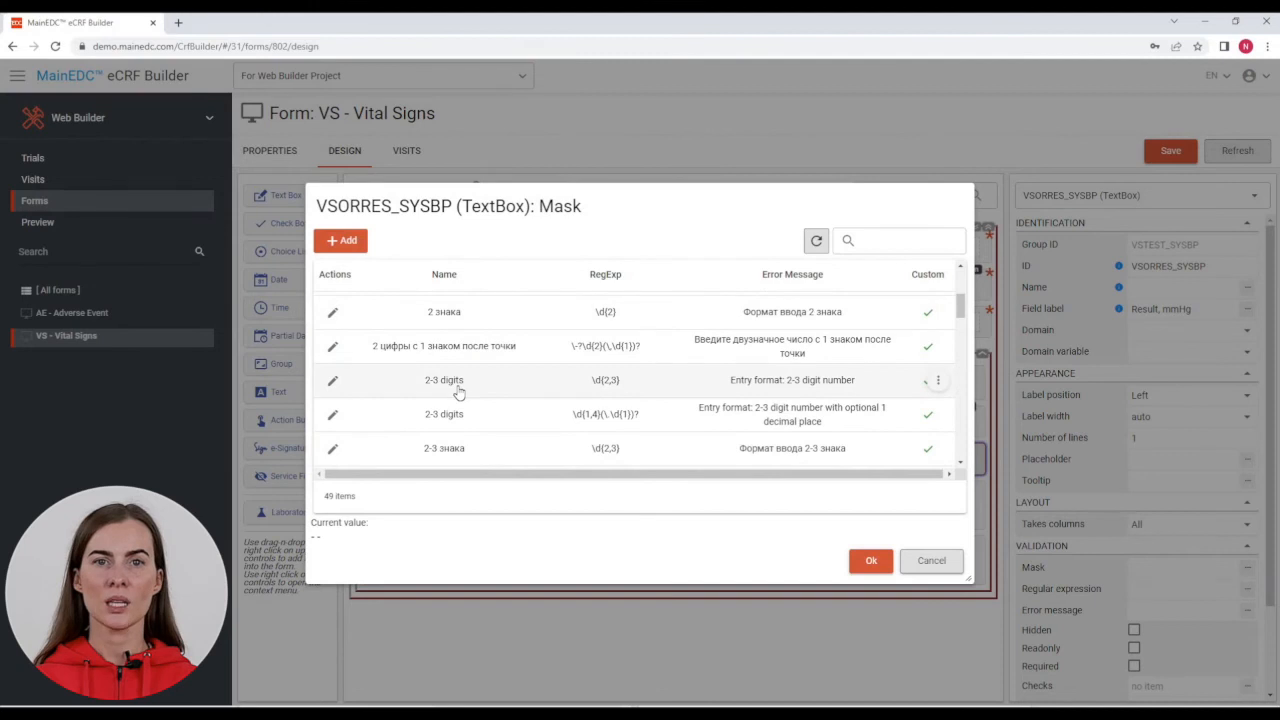
{"action": "left_click", "coordinate": [458, 392]}
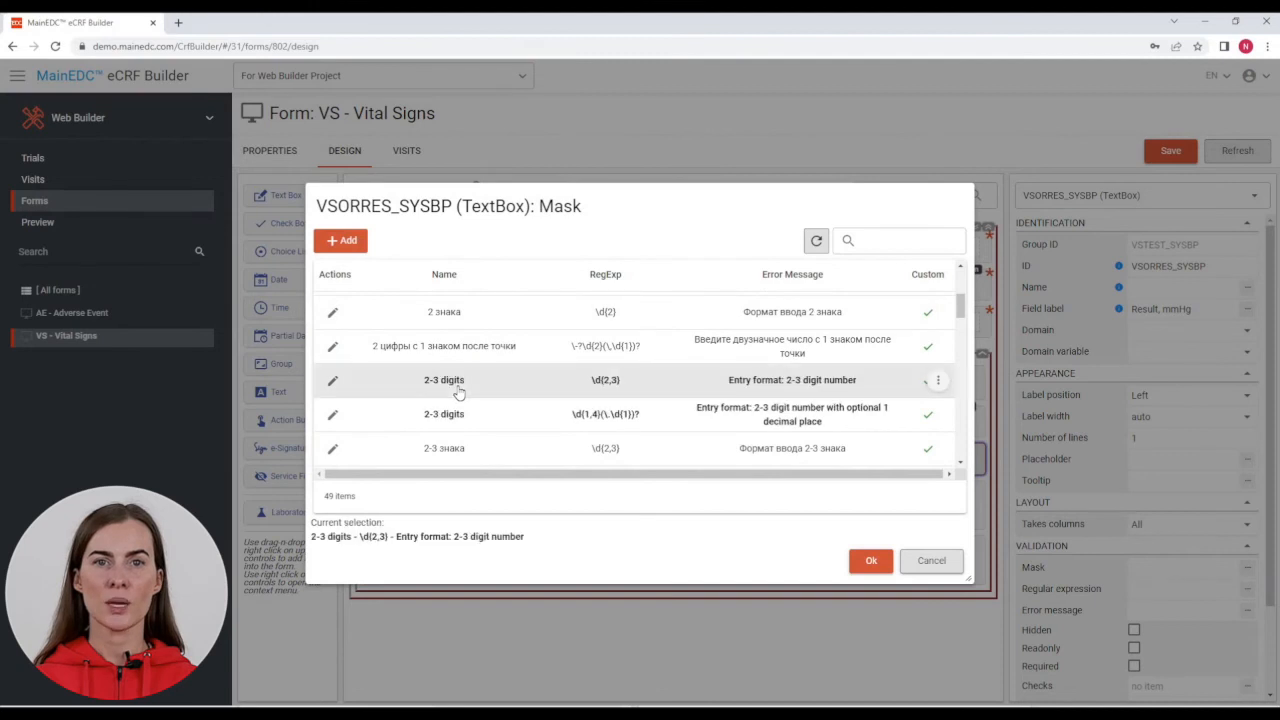
{"action": "left_click", "coordinate": [871, 561]}
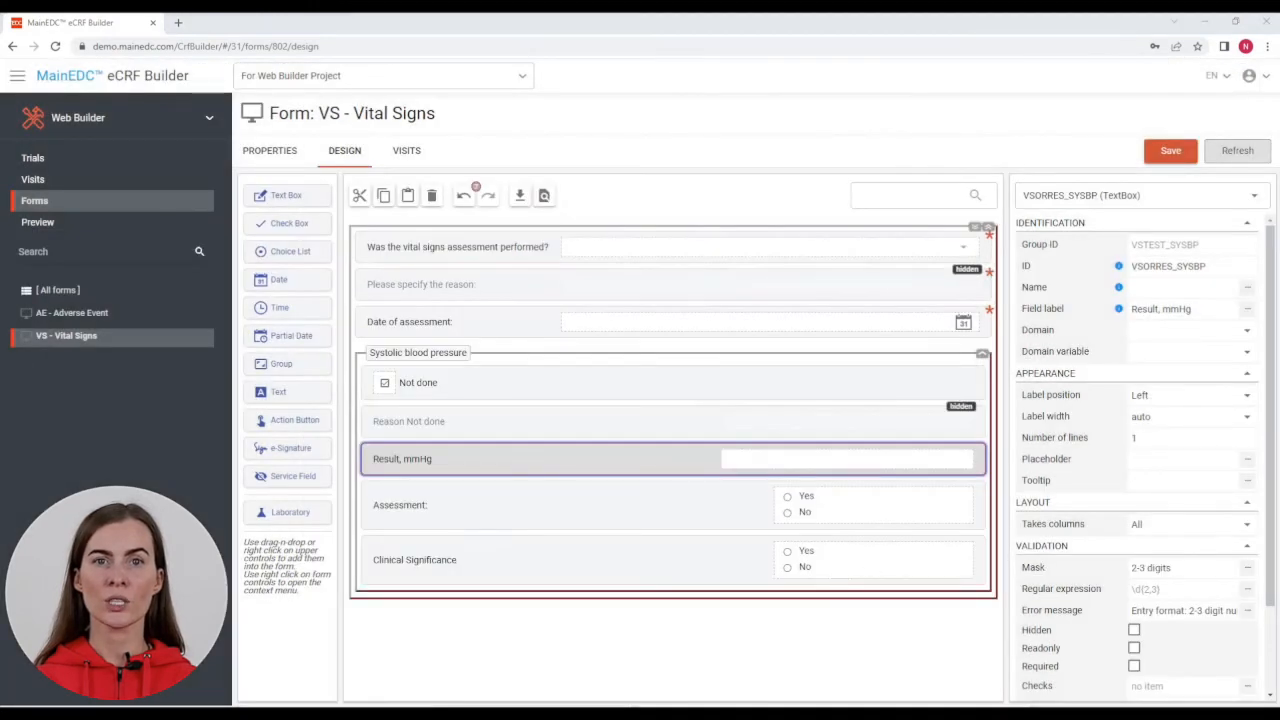
Step: Set the Assessment field to show as a drop-down
{"action": "left_click", "coordinate": [690, 514]}
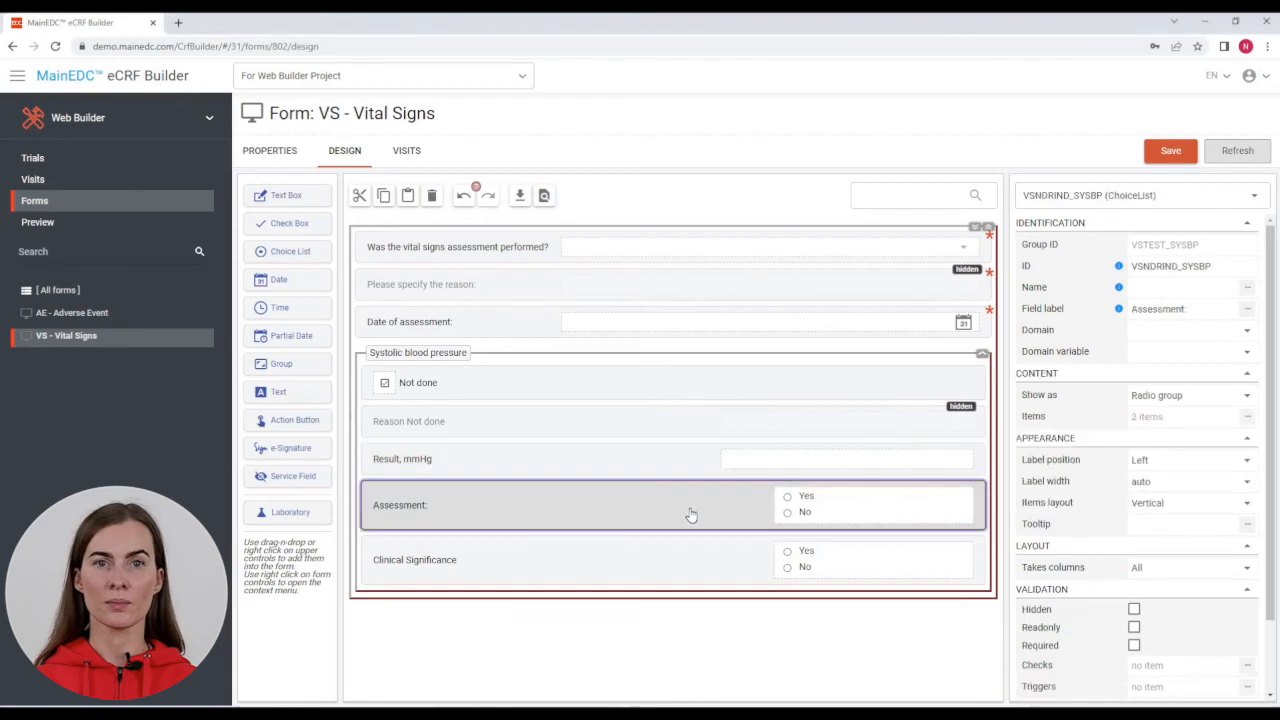
{"action": "left_click", "coordinate": [1246, 398]}
{"action": "left_click", "coordinate": [1176, 435]}
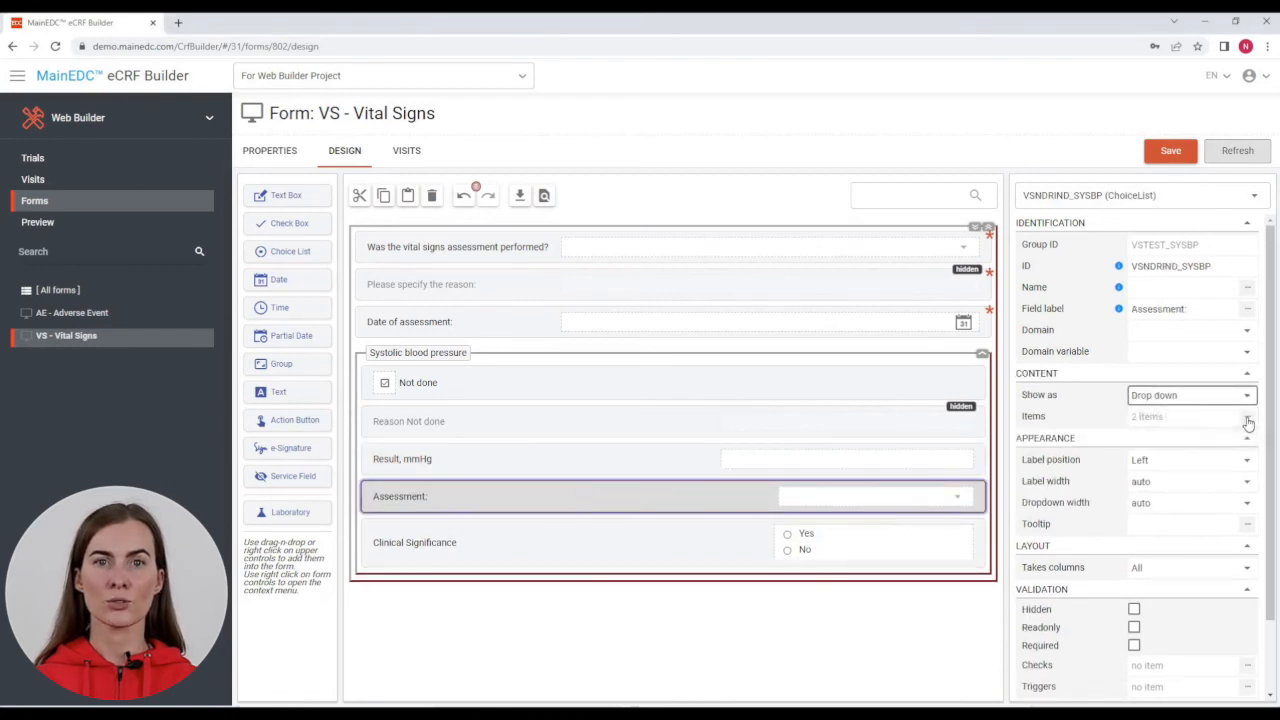
Step: Rename the Assessment options Yes to Normal and No to Abnormal
{"action": "left_click", "coordinate": [1246, 417]}
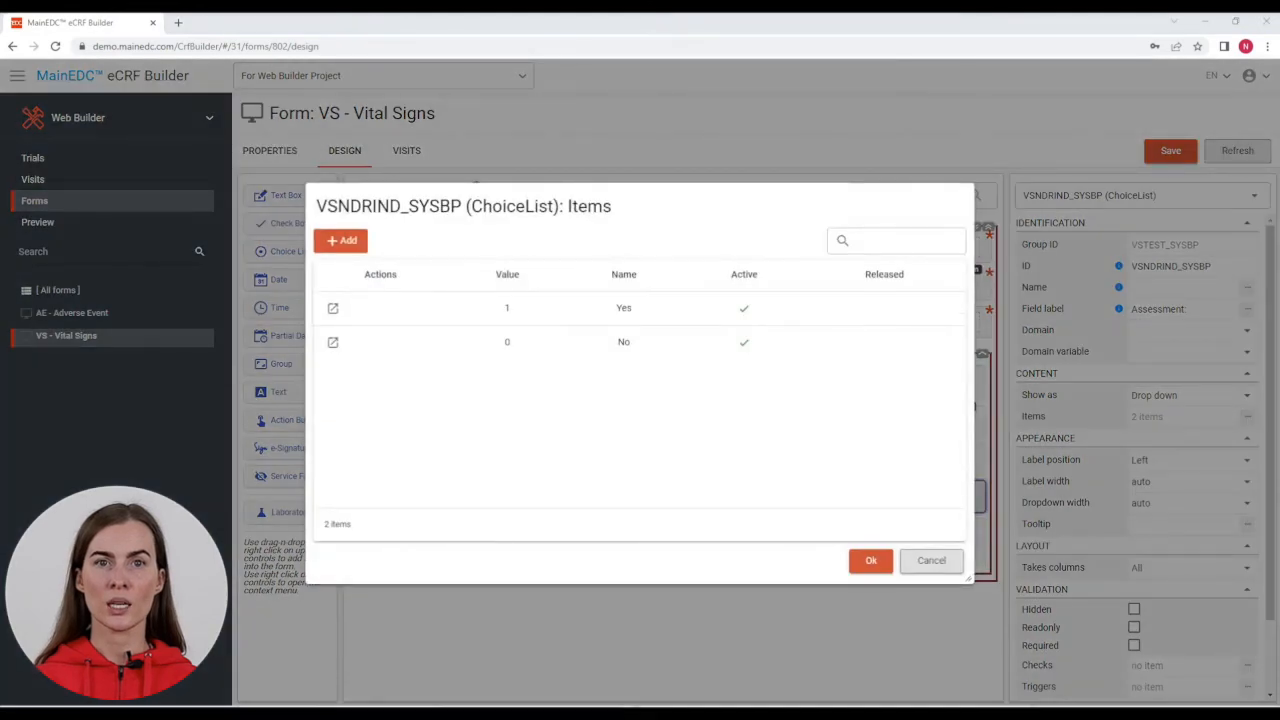
{"action": "left_click", "coordinate": [333, 308]}
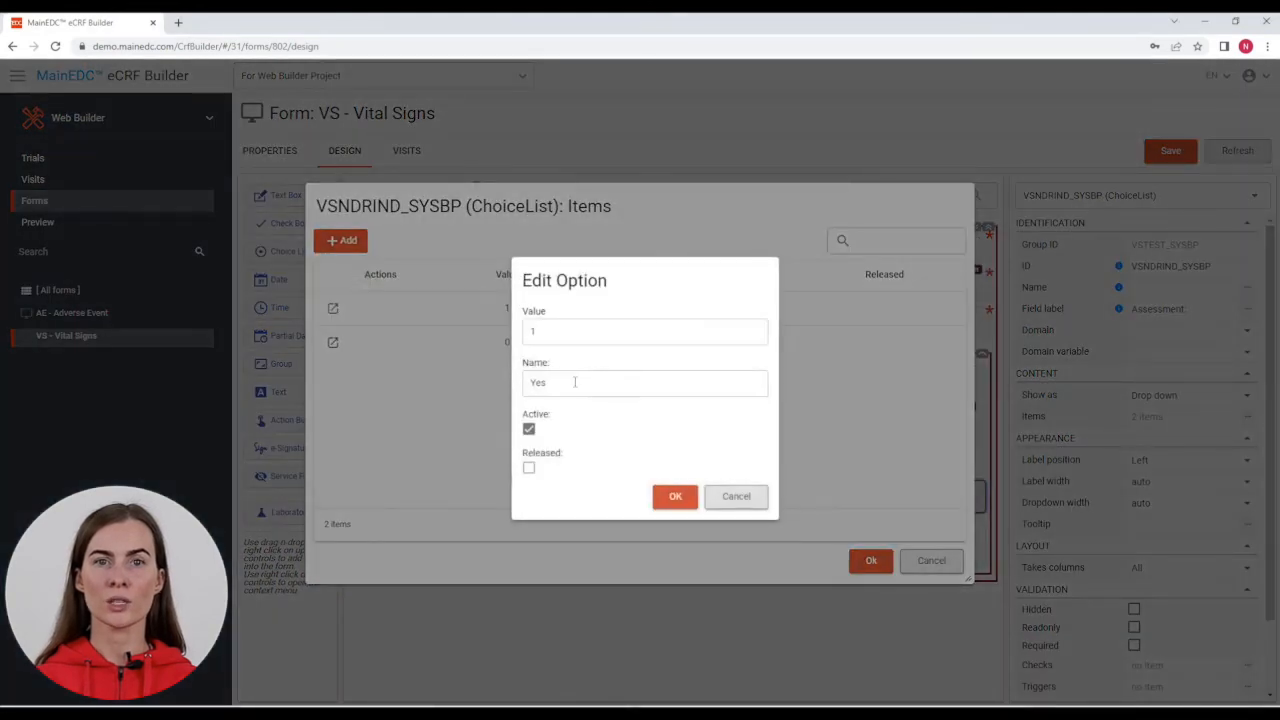
{"action": "double_click", "coordinate": [575, 382]}
{"action": "type", "text": "Normal"}
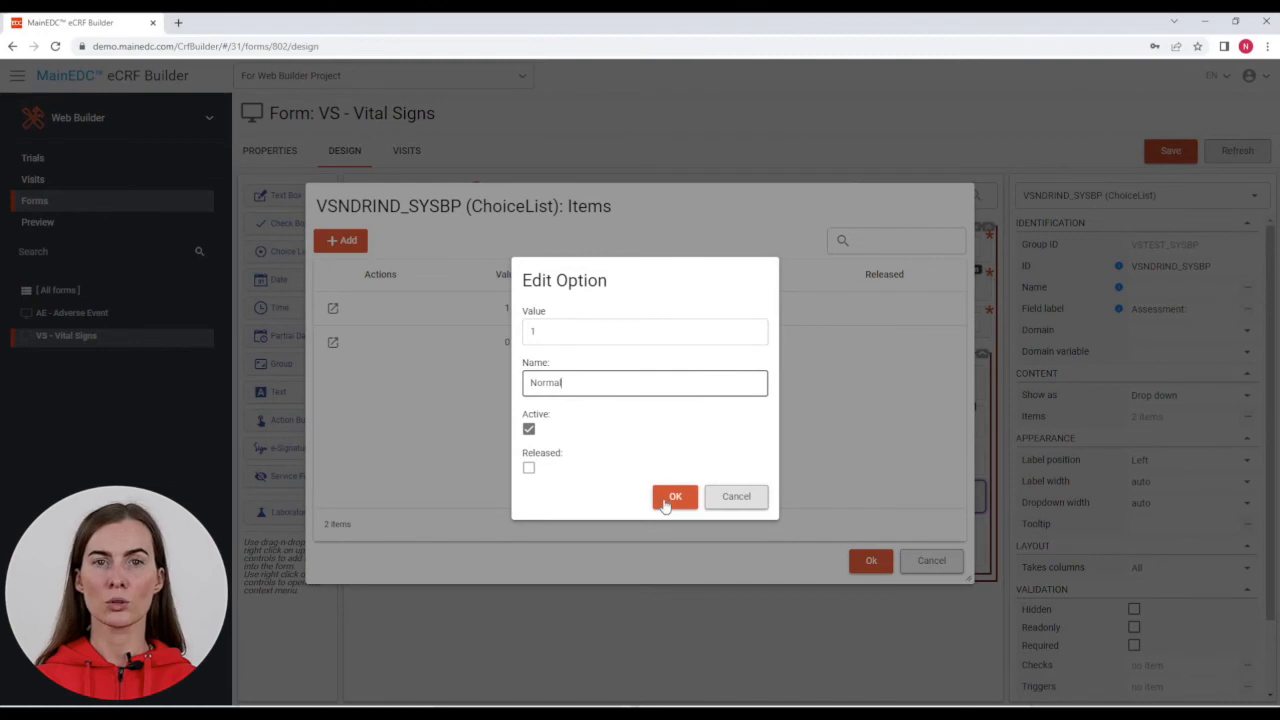
{"action": "left_click", "coordinate": [673, 496]}
{"action": "left_click", "coordinate": [333, 343]}
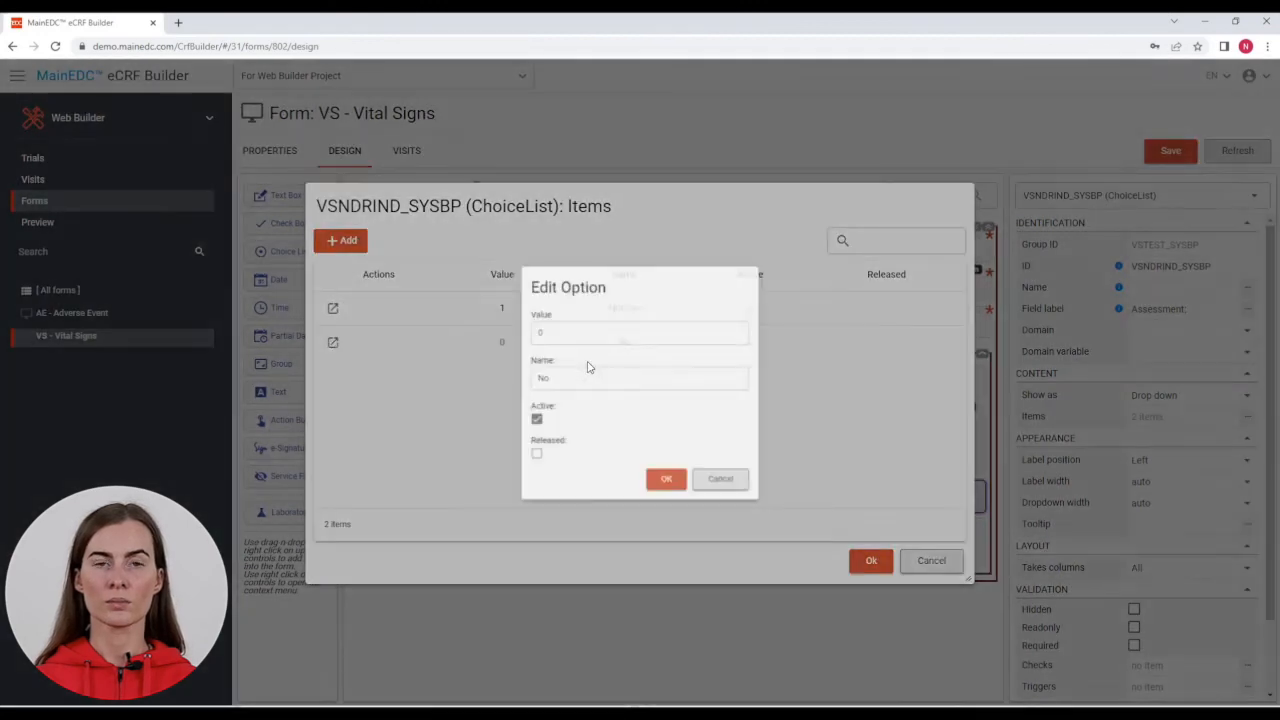
{"action": "double_click", "coordinate": [573, 380]}
{"action": "type", "text": "Abnormal"}
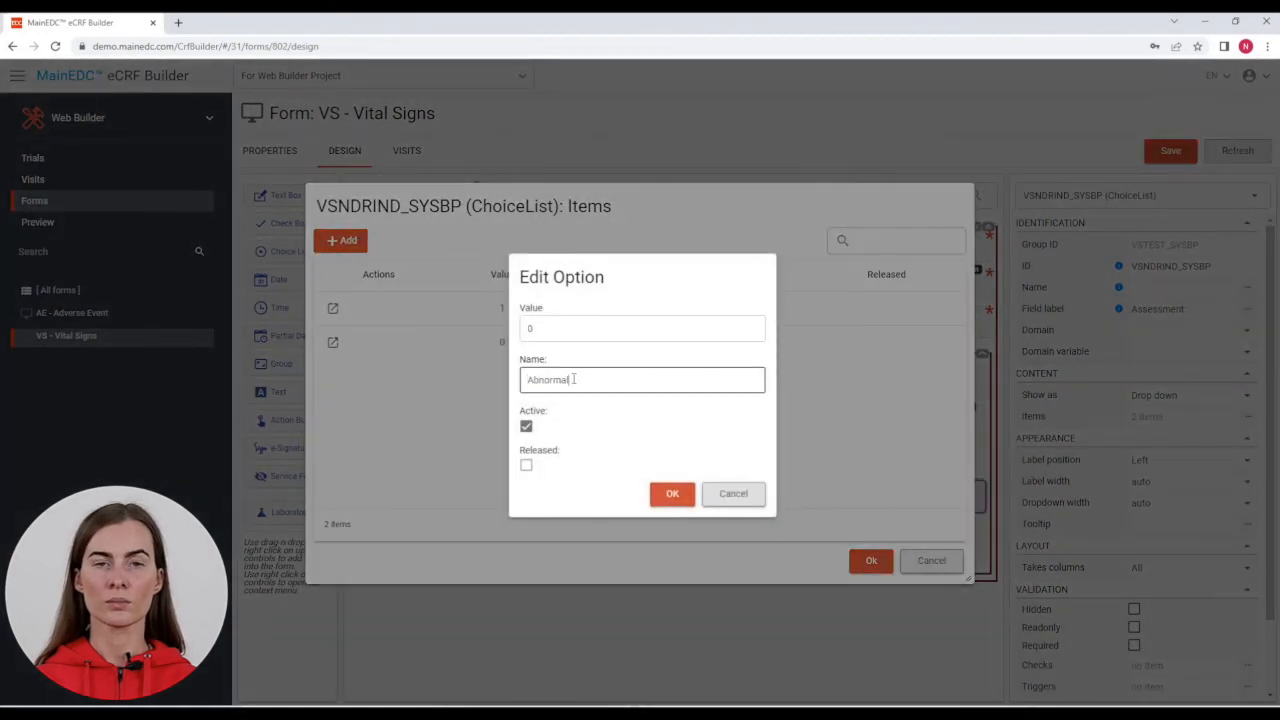
{"action": "left_click", "coordinate": [672, 493]}
{"action": "left_click", "coordinate": [868, 562]}
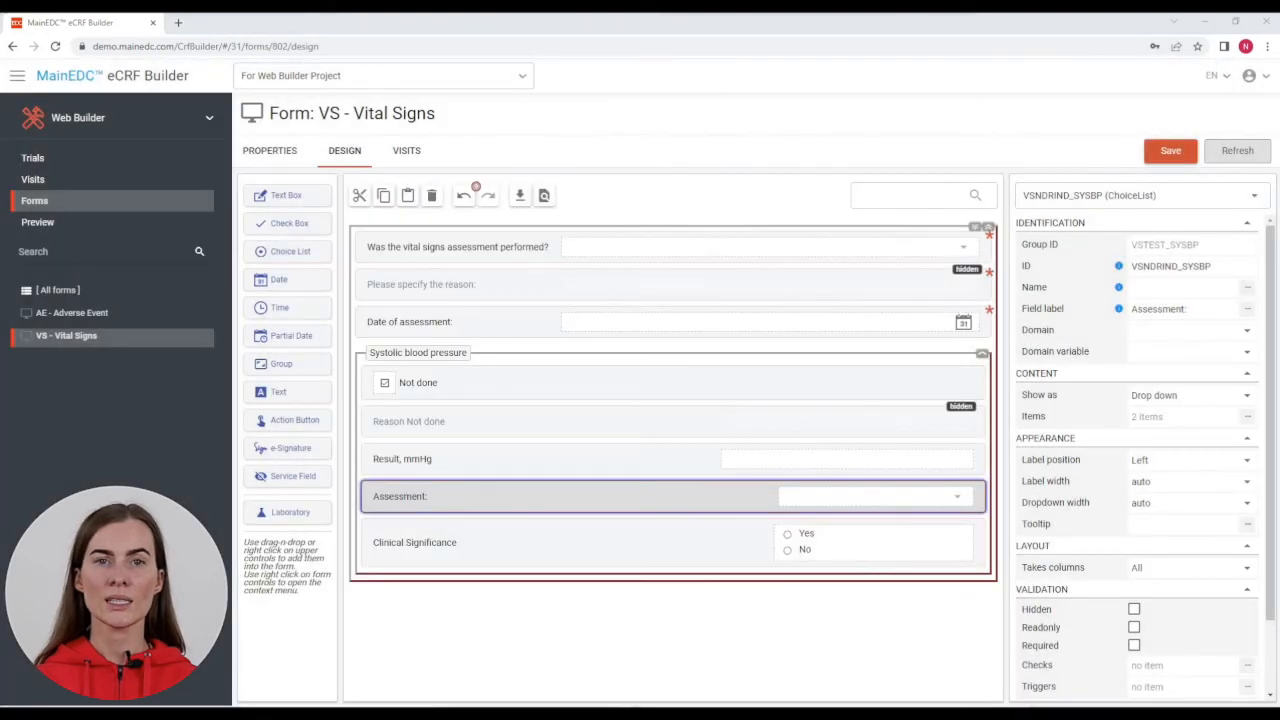
Step: Set the Clinical Significance field to show as a drop-down
{"action": "left_click", "coordinate": [697, 551]}
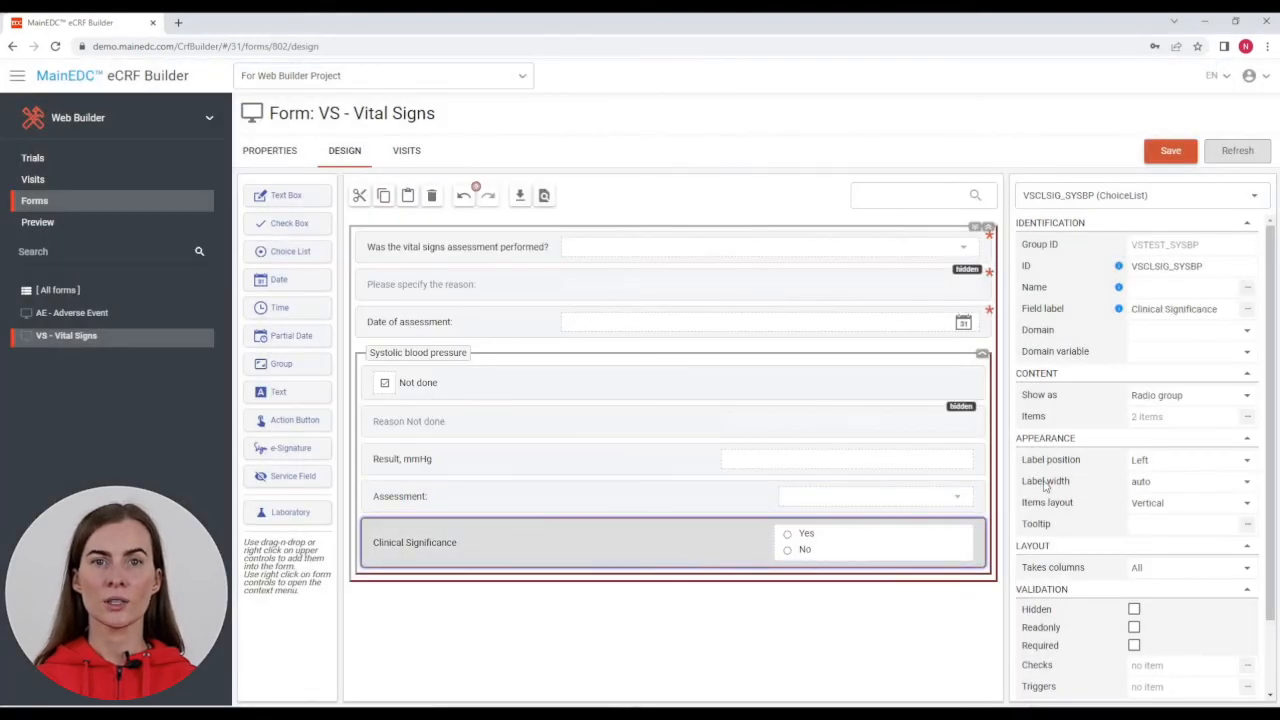
{"action": "left_click", "coordinate": [1245, 398]}
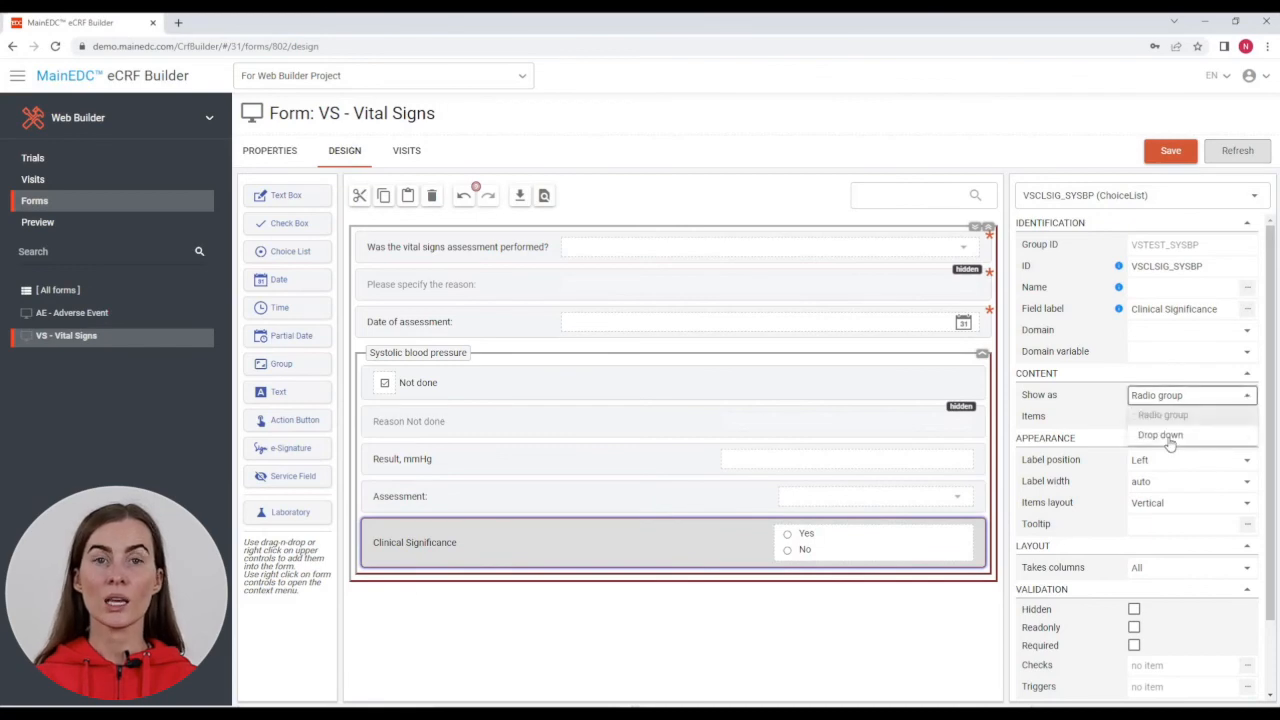
{"action": "left_click", "coordinate": [1166, 438]}
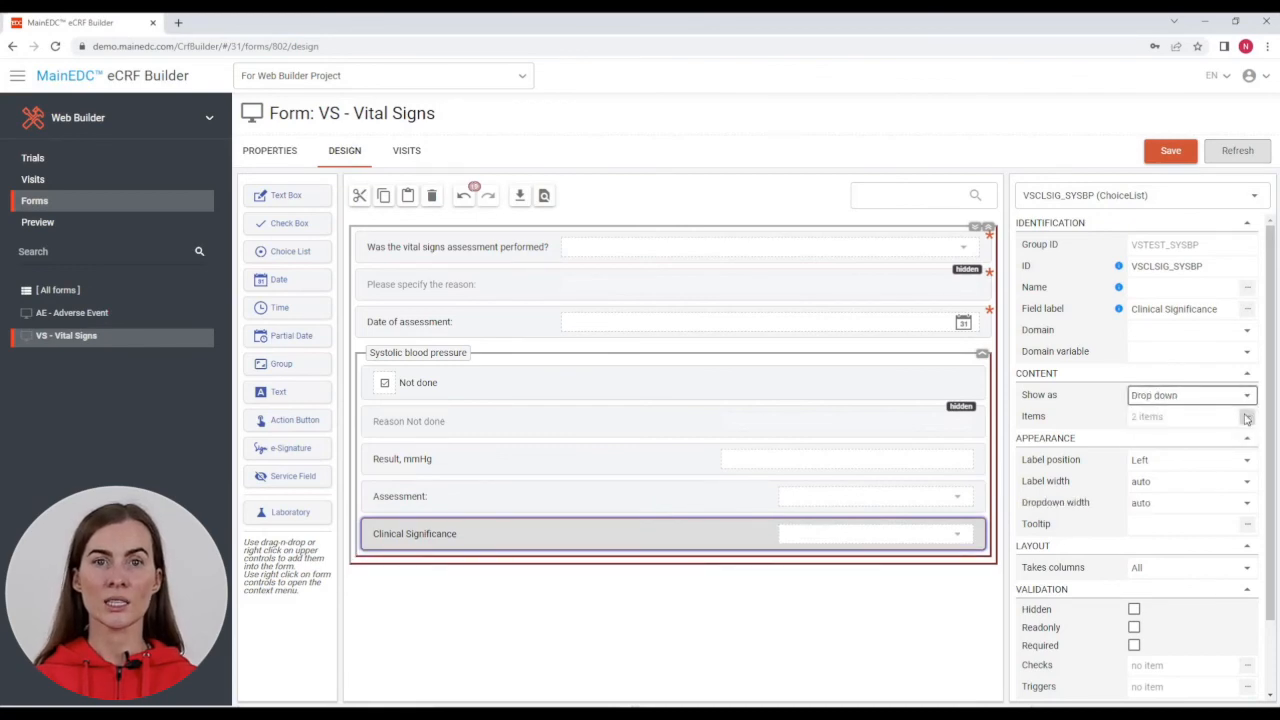
Step: Rename its options to Clinically Significant and Not Clinically Significant, and tick Hidden
{"action": "left_click", "coordinate": [1246, 417]}
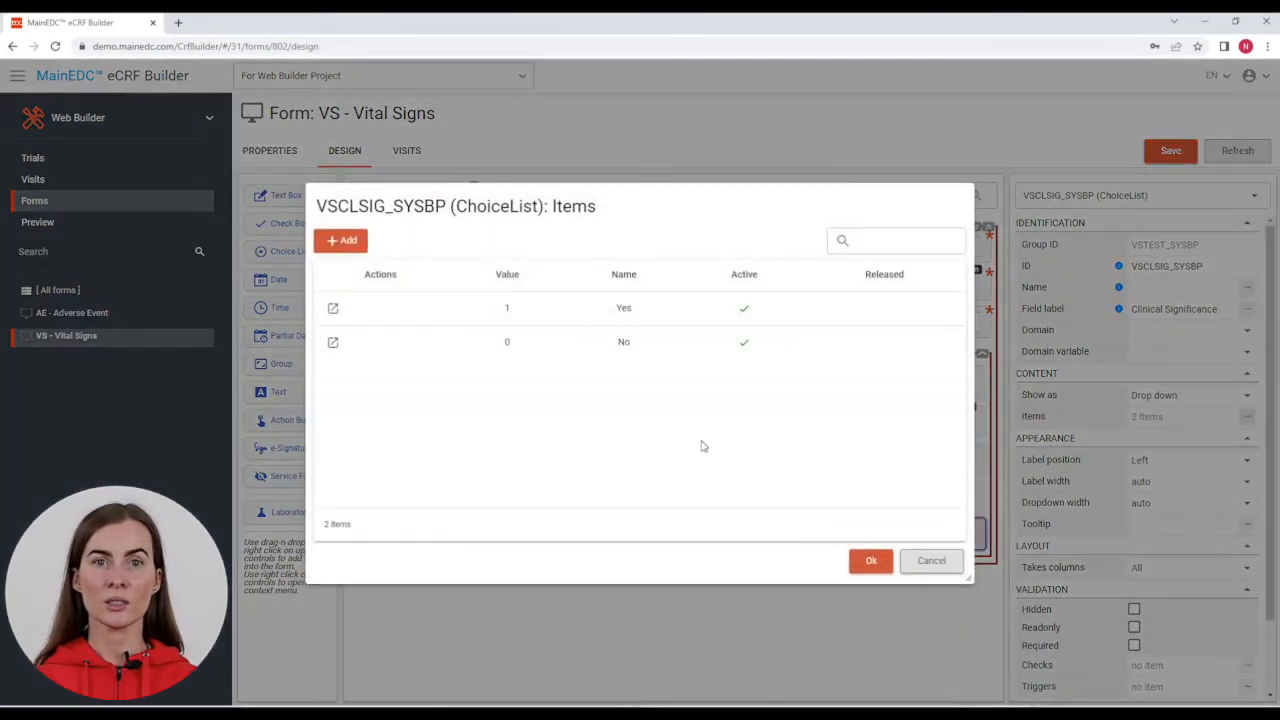
{"action": "left_click", "coordinate": [333, 309]}
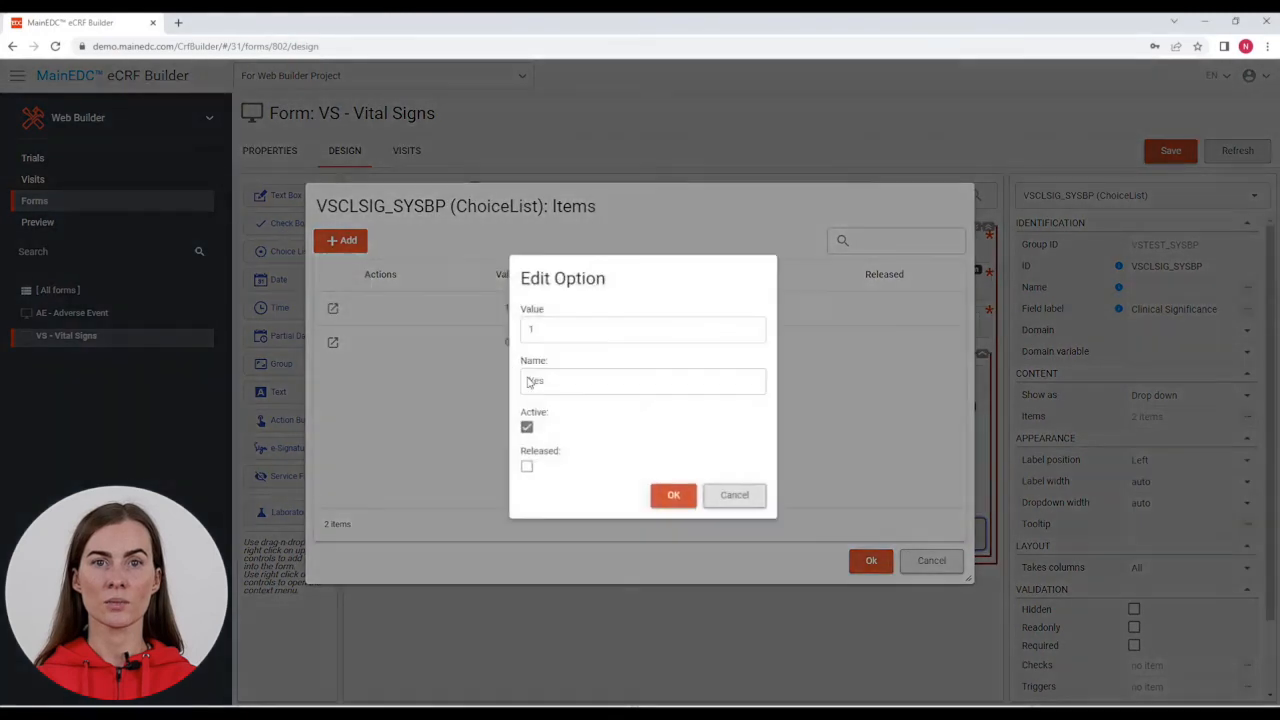
{"action": "double_click", "coordinate": [593, 378]}
{"action": "type", "text": "Clinically Significant"}
{"action": "left_click", "coordinate": [673, 494]}
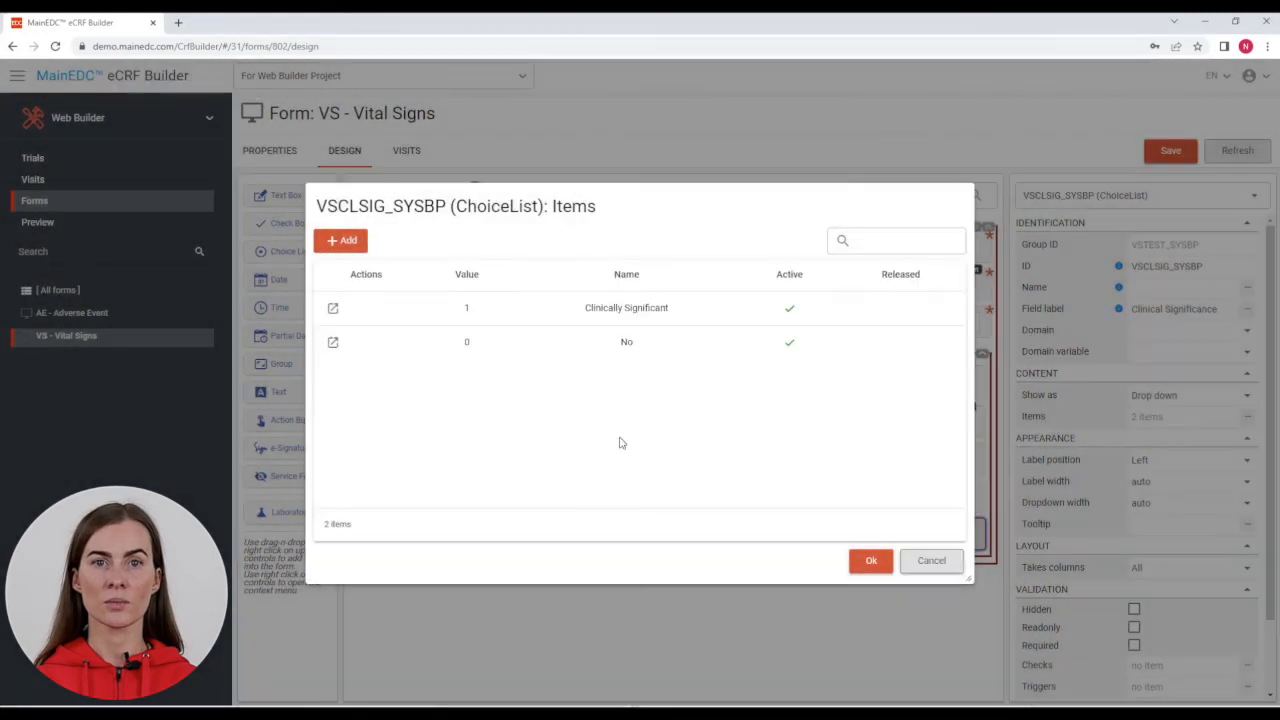
{"action": "left_click", "coordinate": [333, 342]}
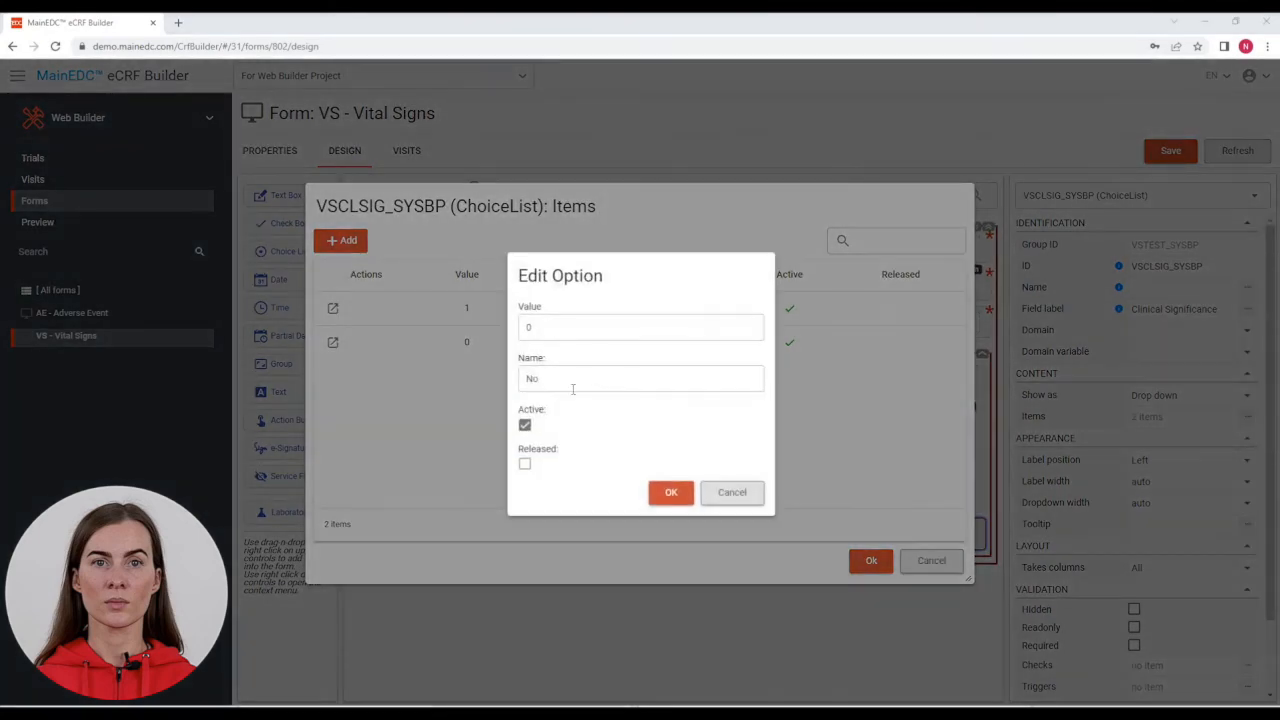
{"action": "double_click", "coordinate": [573, 389]}
{"action": "type", "text": "Not Clinically Significant"}
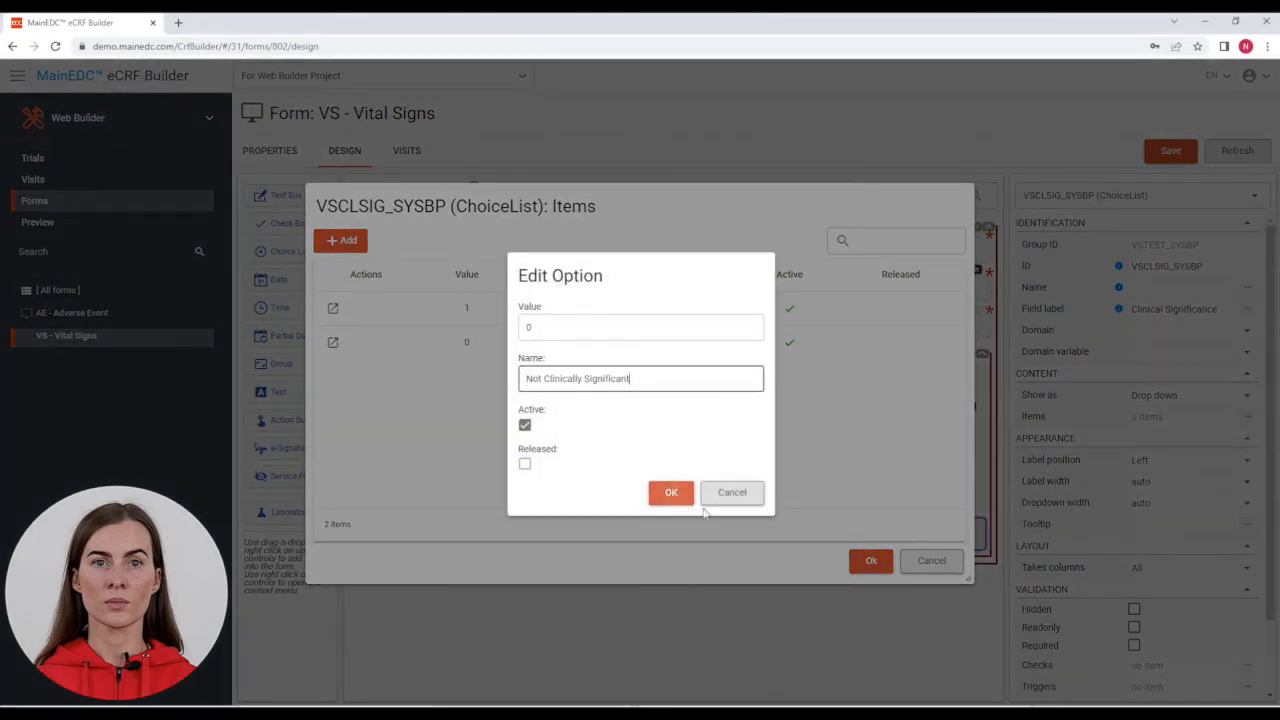
{"action": "left_click", "coordinate": [671, 492]}
{"action": "left_click", "coordinate": [872, 562]}
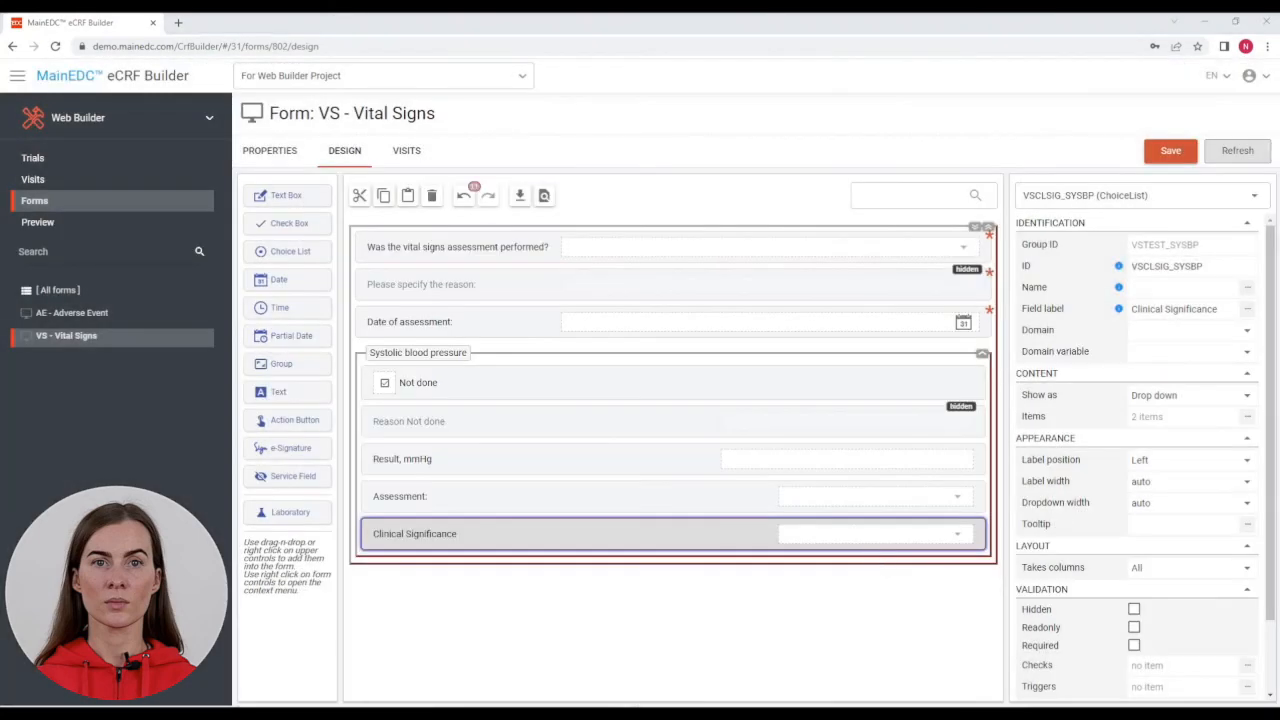
{"action": "left_click", "coordinate": [1133, 610]}
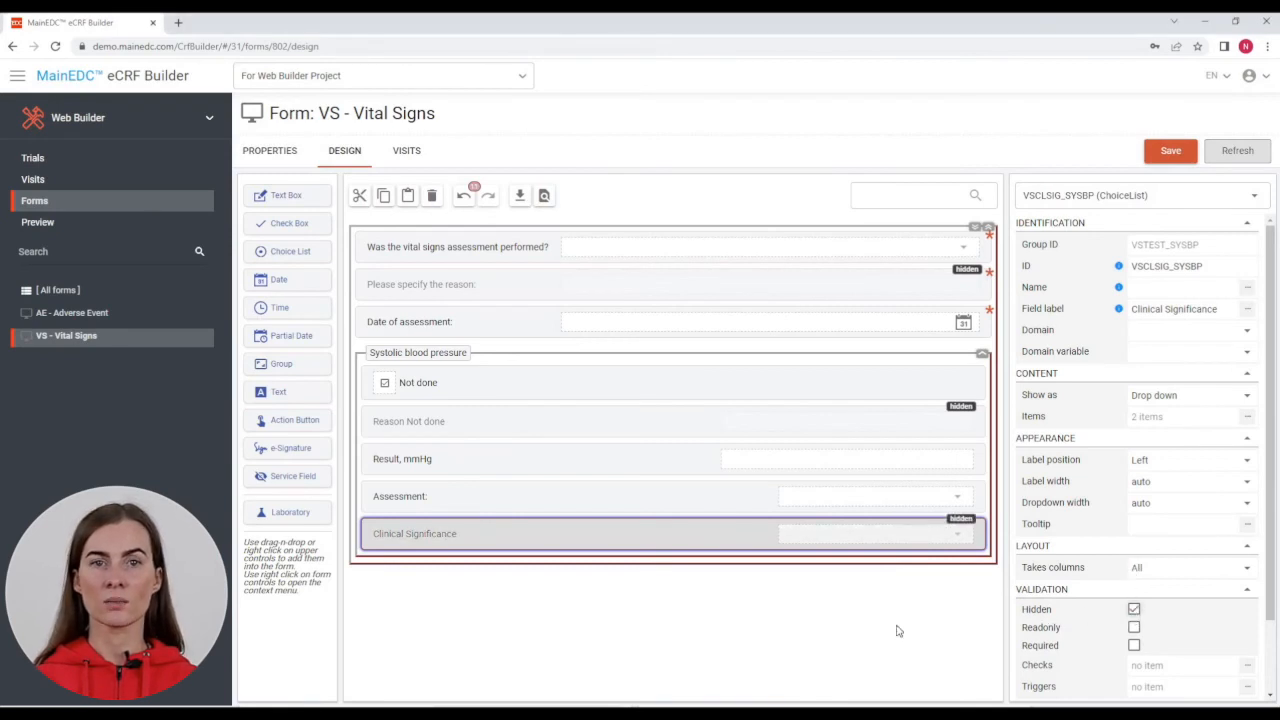
Step: Add an Assessment trigger where value 0 sets VSCLSIG_SYSBP Hidden to false
{"action": "left_click", "coordinate": [690, 503]}
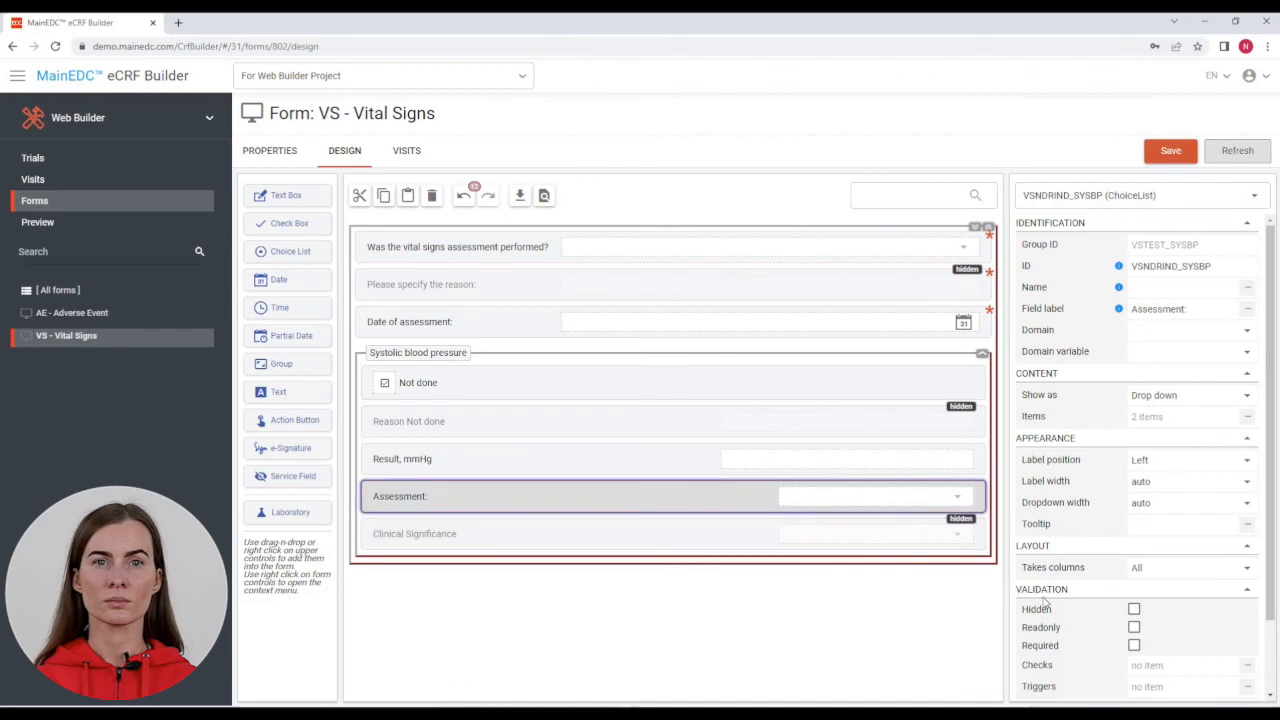
{"action": "scroll", "coordinate": [1218, 586], "scroll_direction": "down", "scroll_amount": 1}
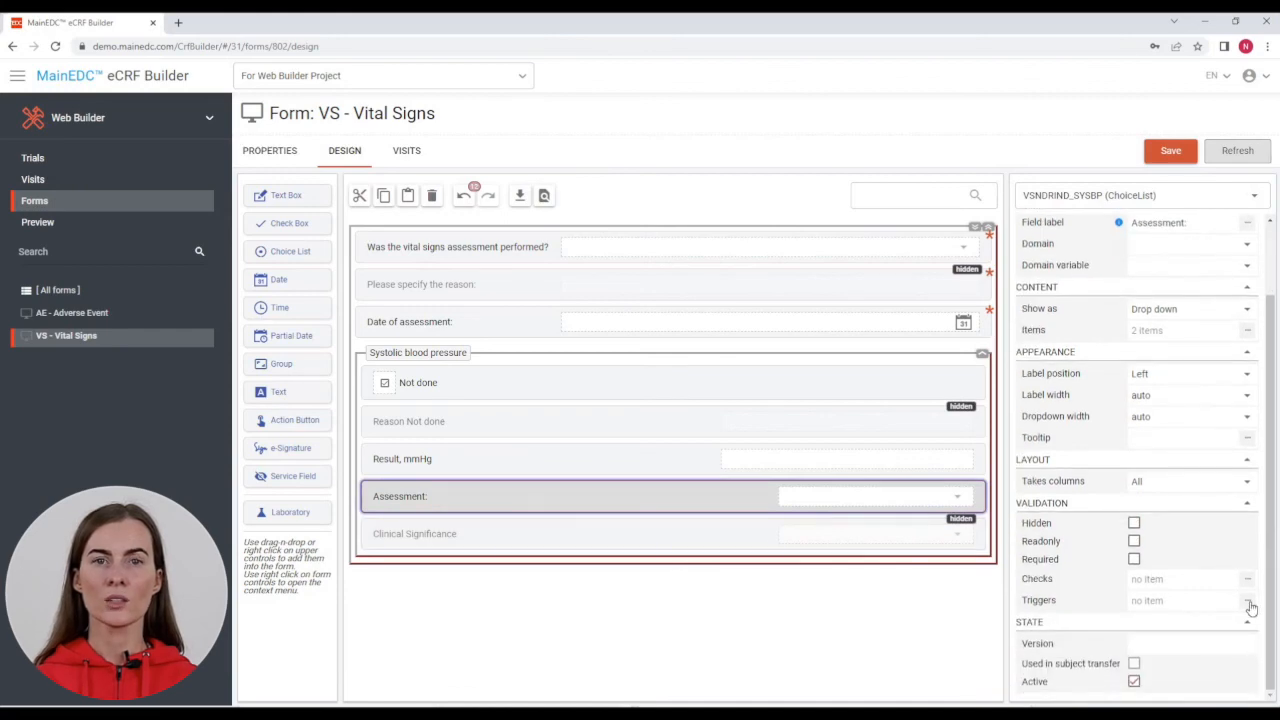
{"action": "left_click", "coordinate": [1247, 601]}
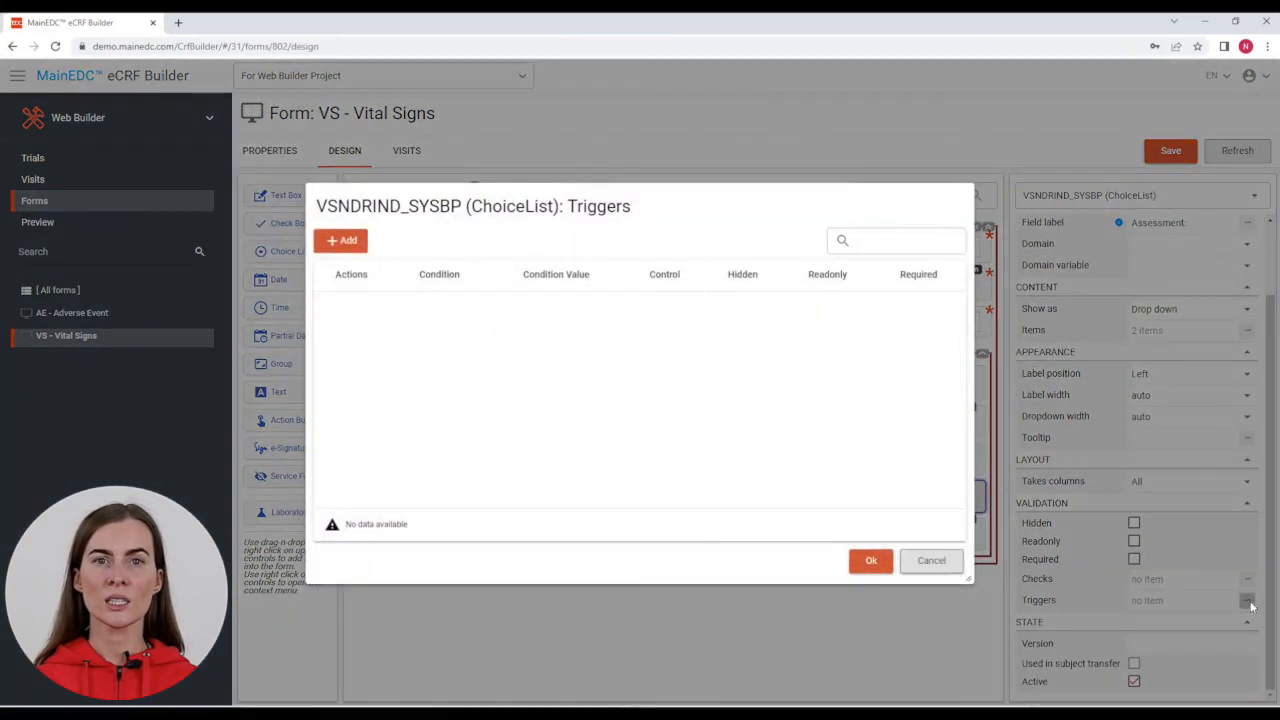
{"action": "left_click", "coordinate": [341, 240]}
{"action": "left_click", "coordinate": [566, 312]}
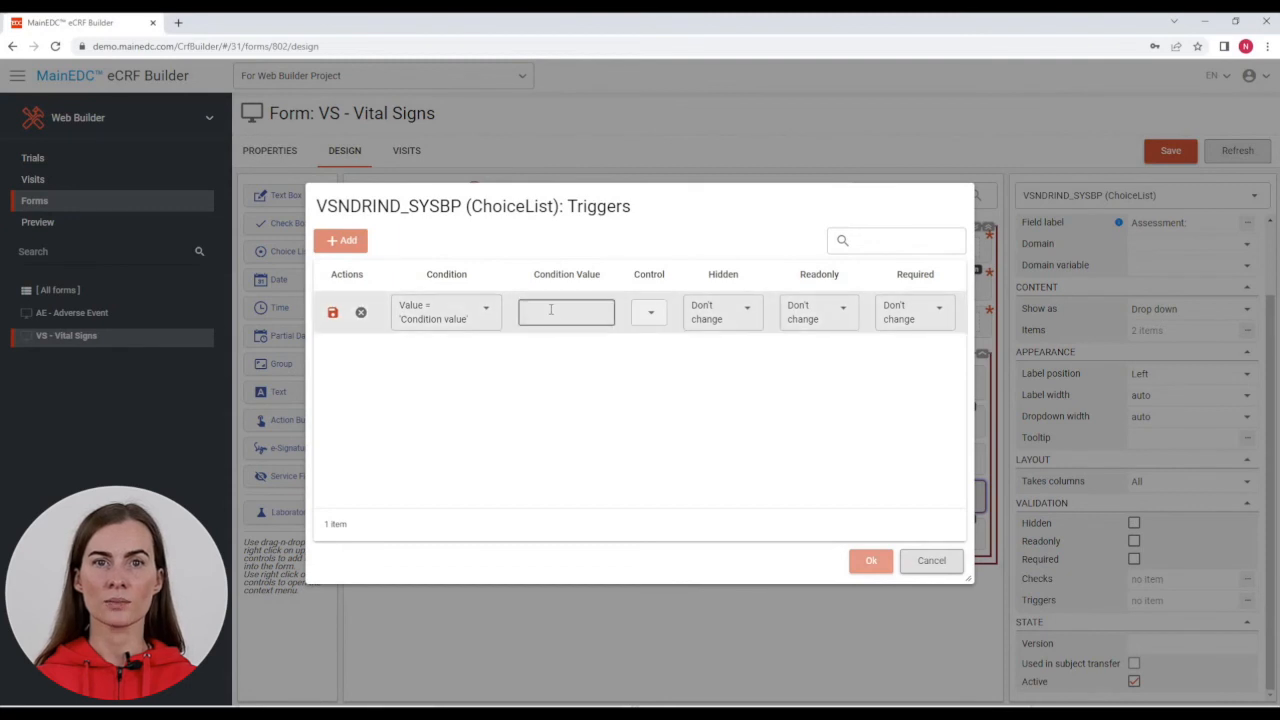
{"action": "type", "text": "0"}
{"action": "left_click", "coordinate": [634, 316]}
{"action": "left_click", "coordinate": [663, 597]}
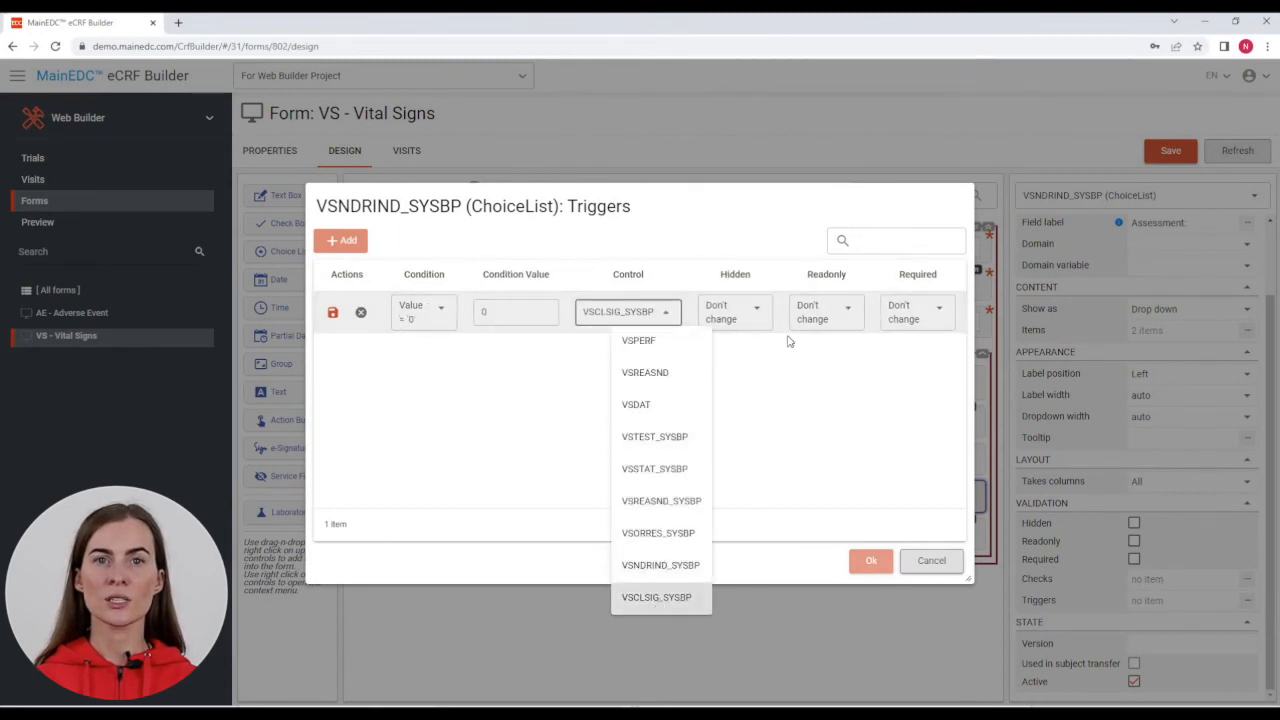
{"action": "left_click", "coordinate": [740, 312]}
{"action": "left_click", "coordinate": [750, 376]}
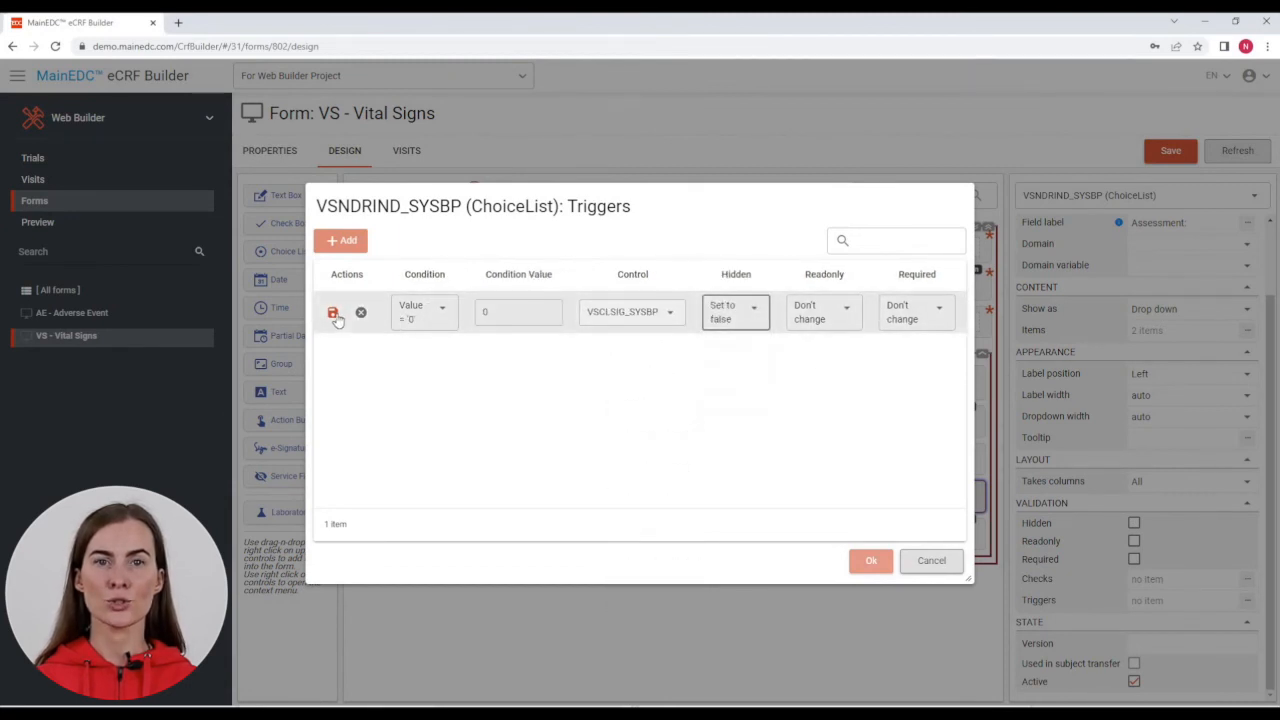
{"action": "left_click", "coordinate": [333, 312]}
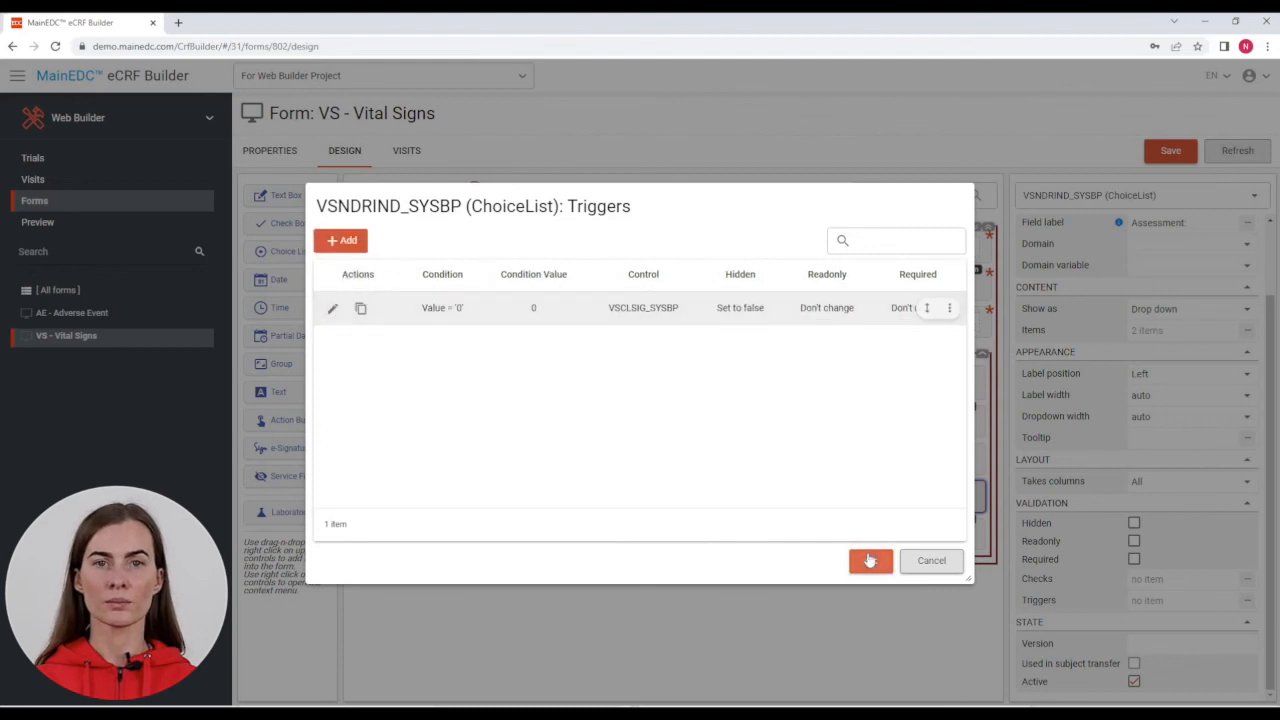
{"action": "left_click", "coordinate": [870, 560]}
{"action": "left_click", "coordinate": [868, 537]}
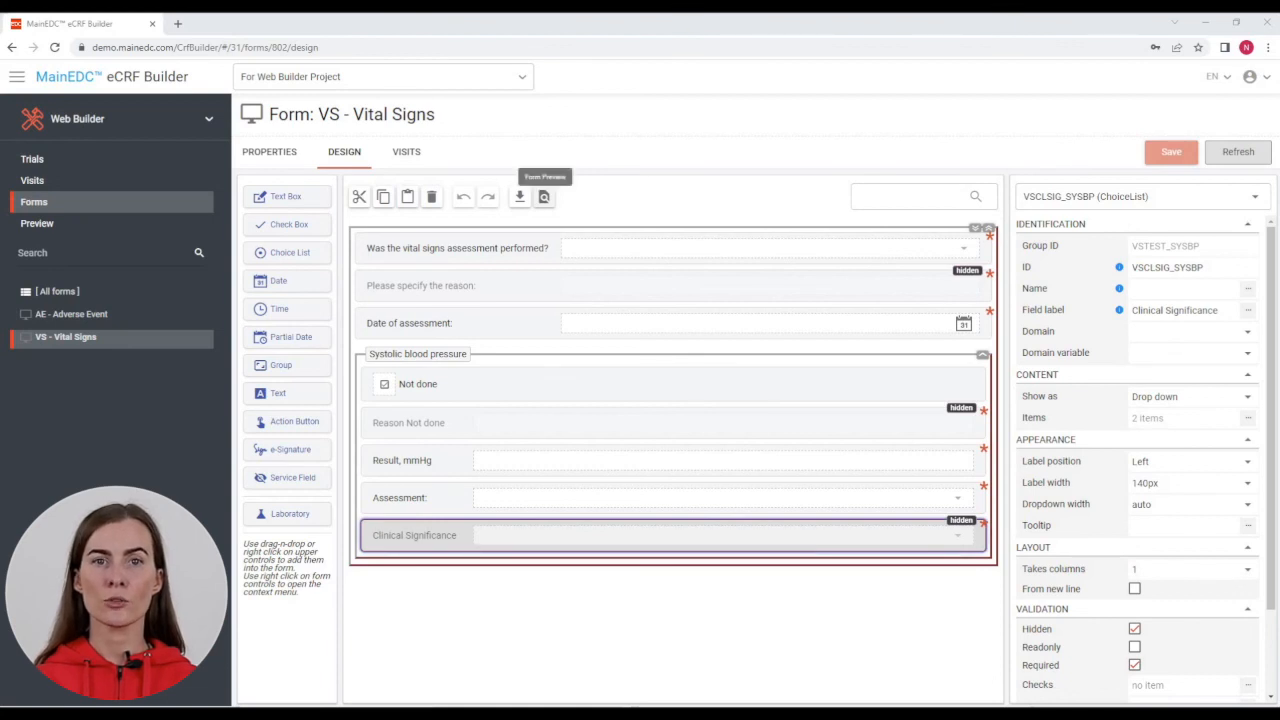
Step: Preview the Vital Signs form, then view the Screening, Visit 1–3 and Logs visits
{"action": "left_click", "coordinate": [544, 197]}
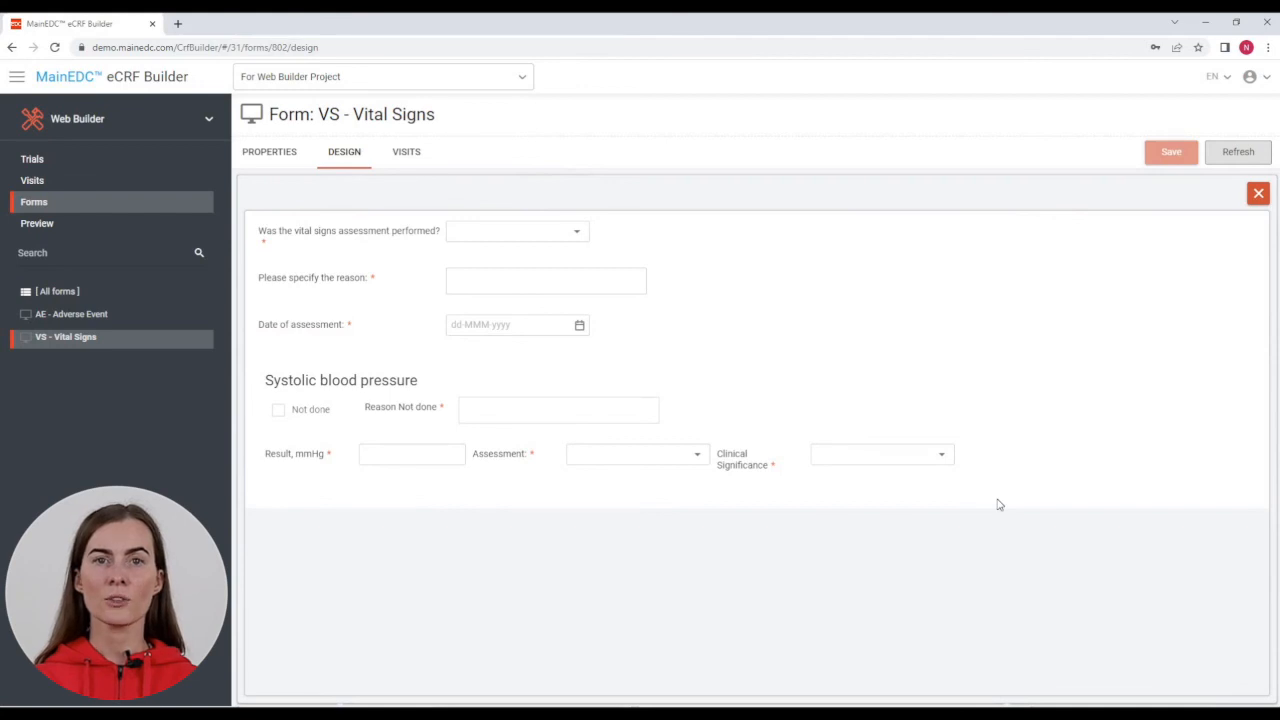
{"action": "left_click", "coordinate": [1258, 194]}
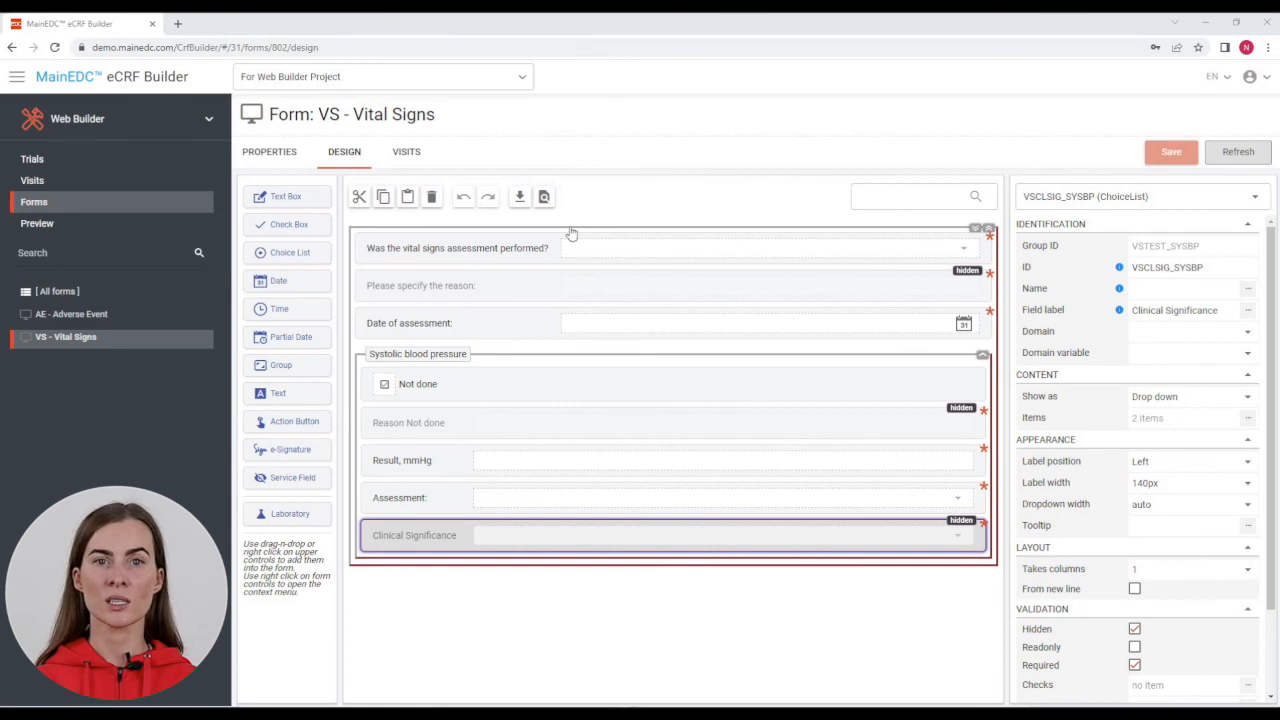
{"action": "left_click", "coordinate": [416, 160]}
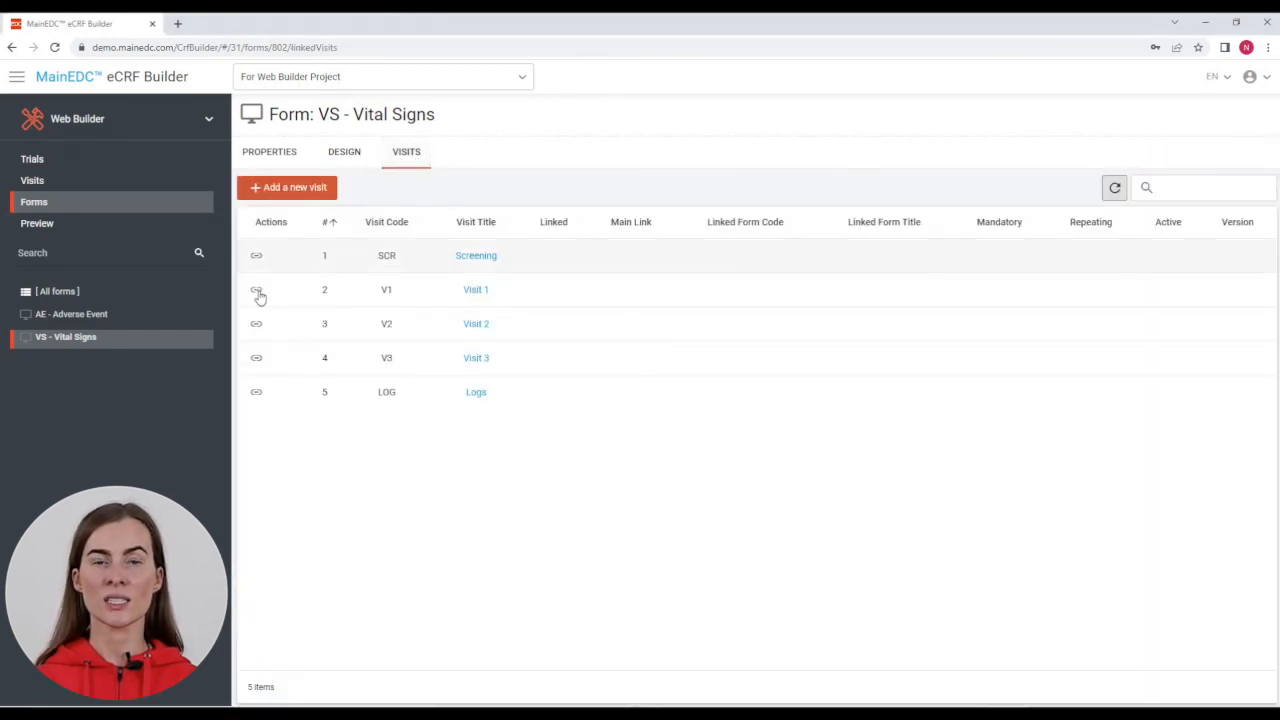
Step: Link the Vital Signs form to Visit 1, Visit 2 and Visit 3
{"action": "left_click", "coordinate": [257, 292]}
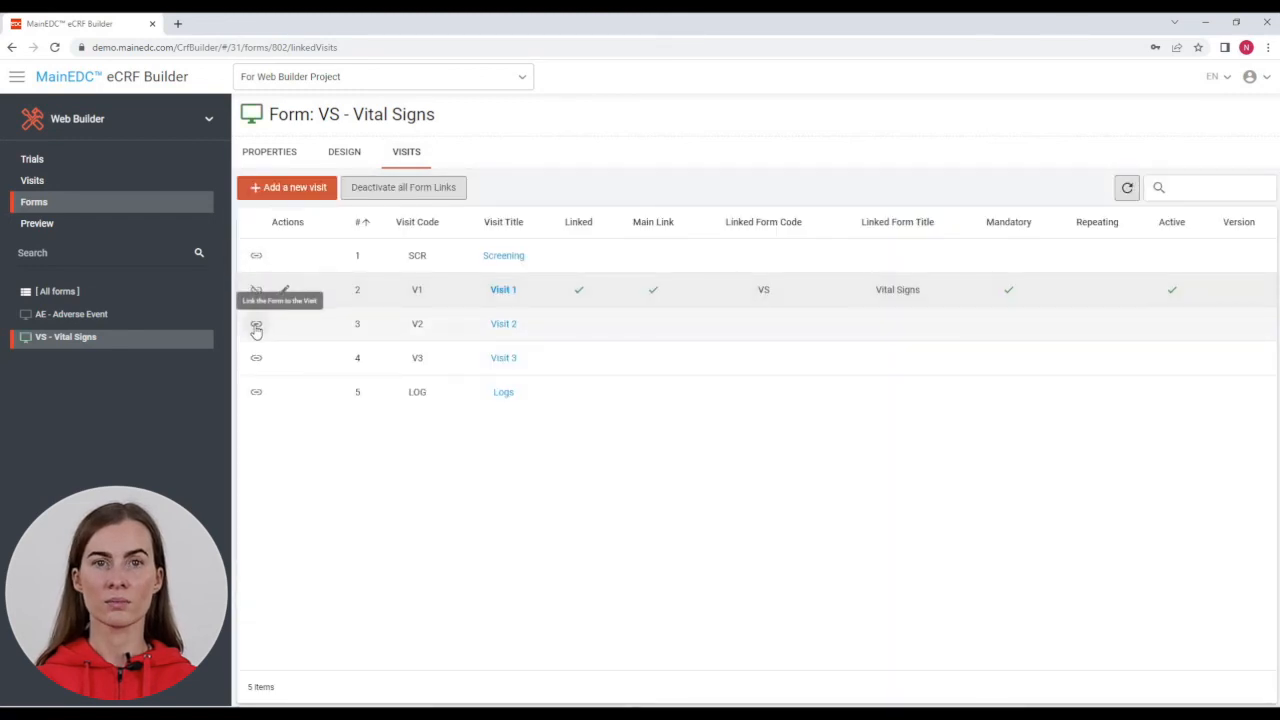
{"action": "left_click", "coordinate": [256, 328]}
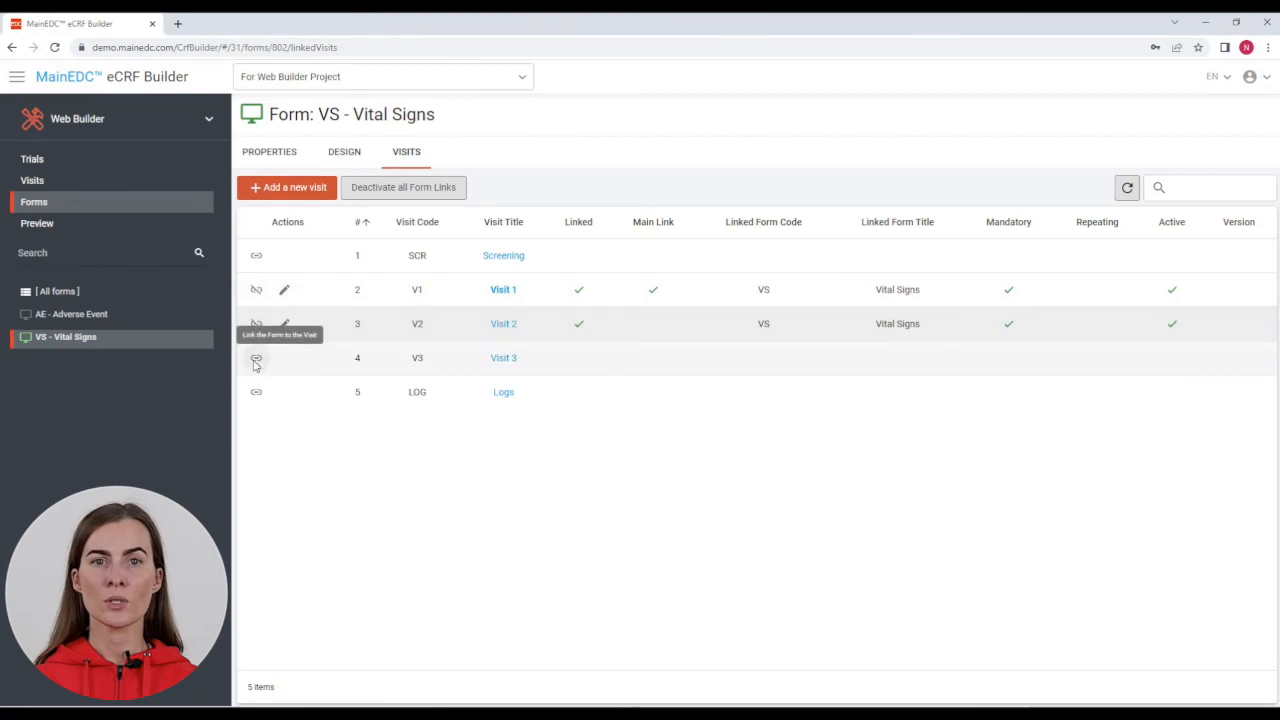
{"action": "left_click", "coordinate": [256, 360]}
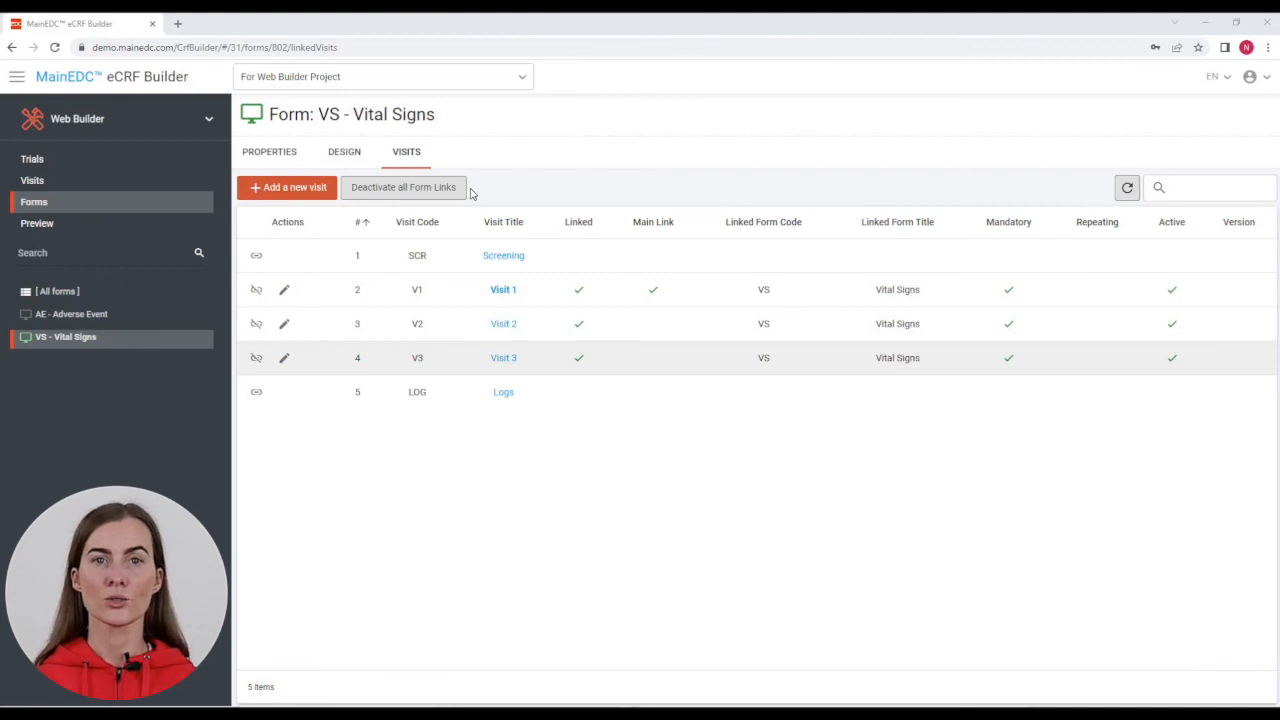
{"action": "left_click", "coordinate": [177, 23]}
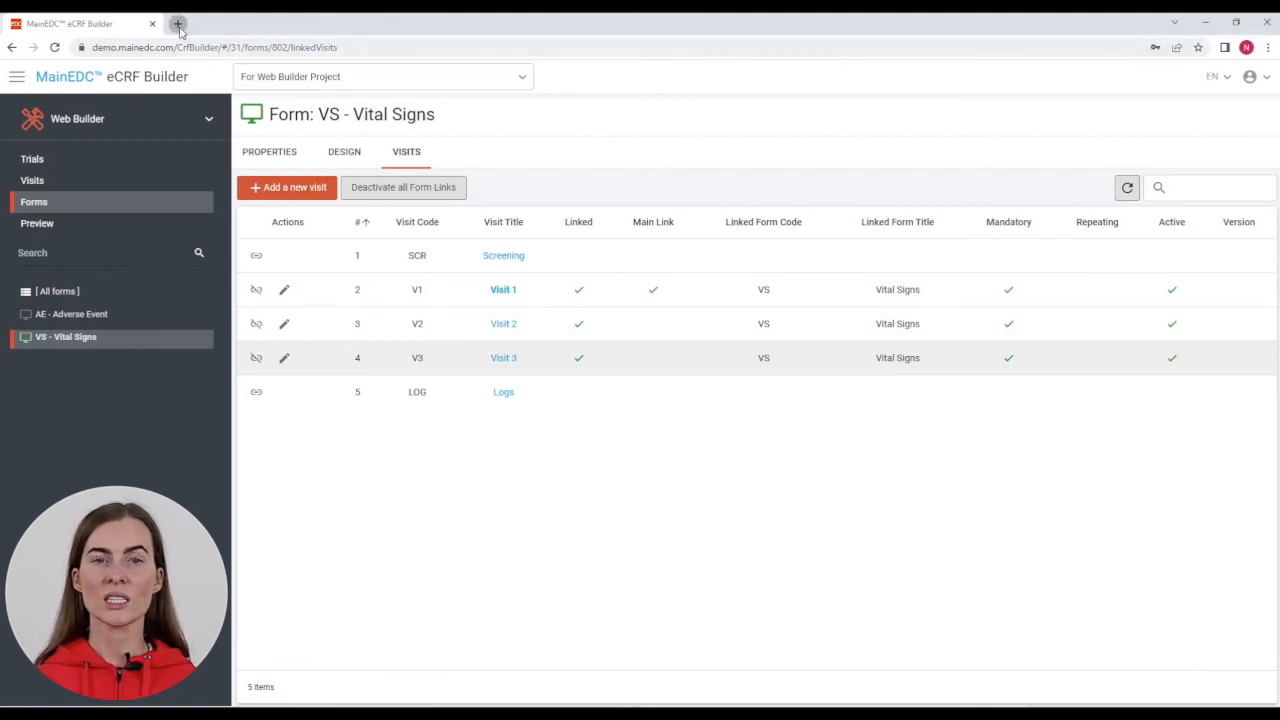
Step: On the investigator site, add a new subject to For Web Builder Project, entering the subject's initials
{"action": "type", "text": "https://demo.investigator.site/"}
{"action": "key", "text": "Return"}
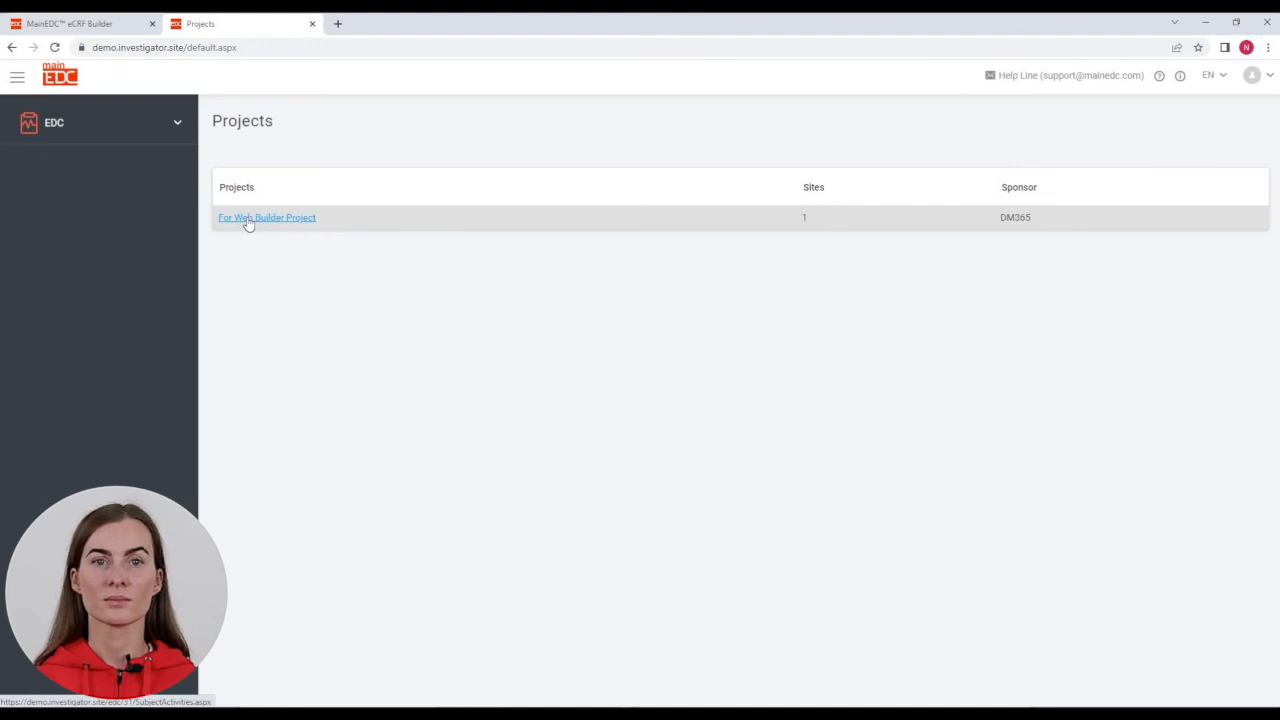
{"action": "left_click", "coordinate": [250, 218]}
{"action": "left_click", "coordinate": [240, 215]}
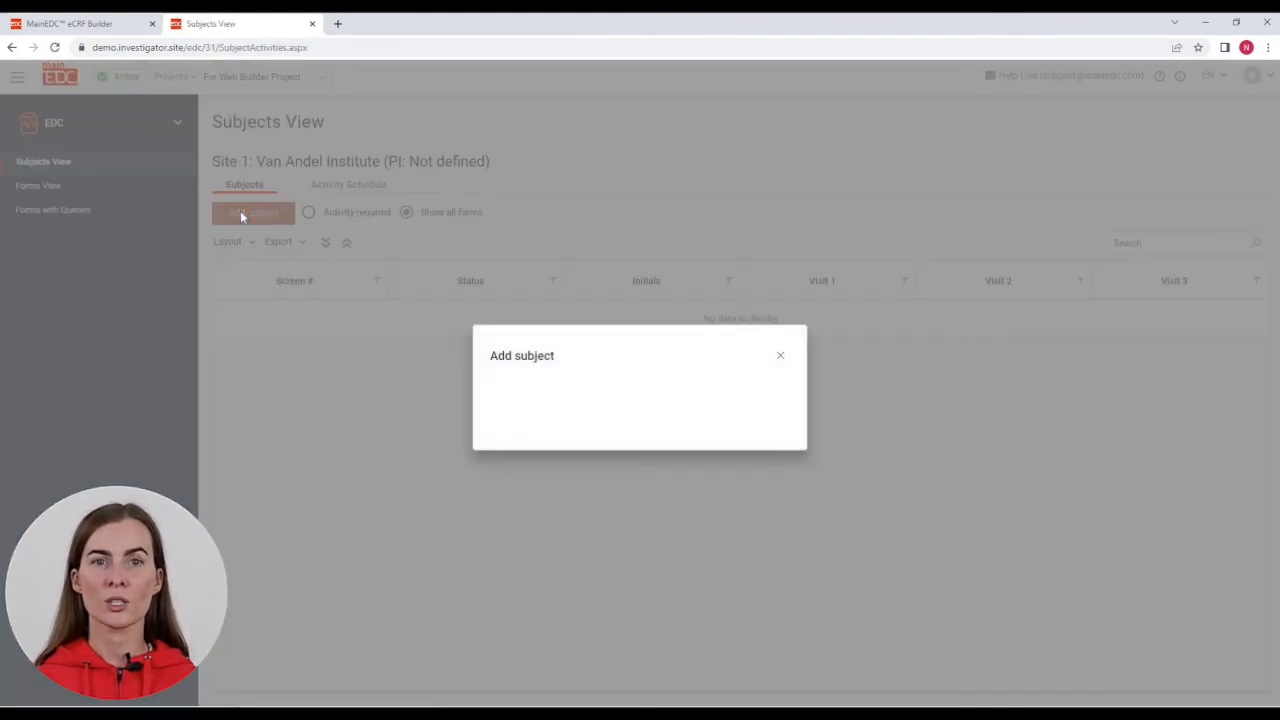
{"action": "left_click", "coordinate": [516, 417]}
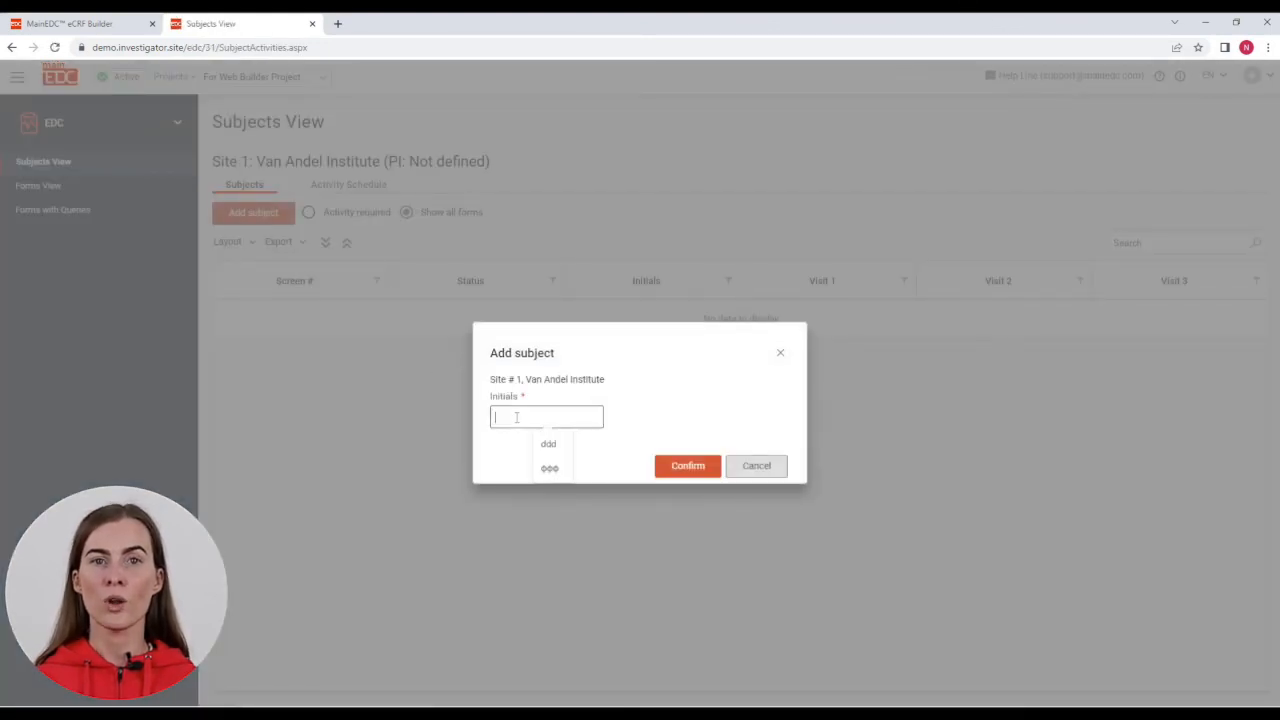
{"action": "type", "text": "ddd"}
{"action": "left_click", "coordinate": [690, 466]}
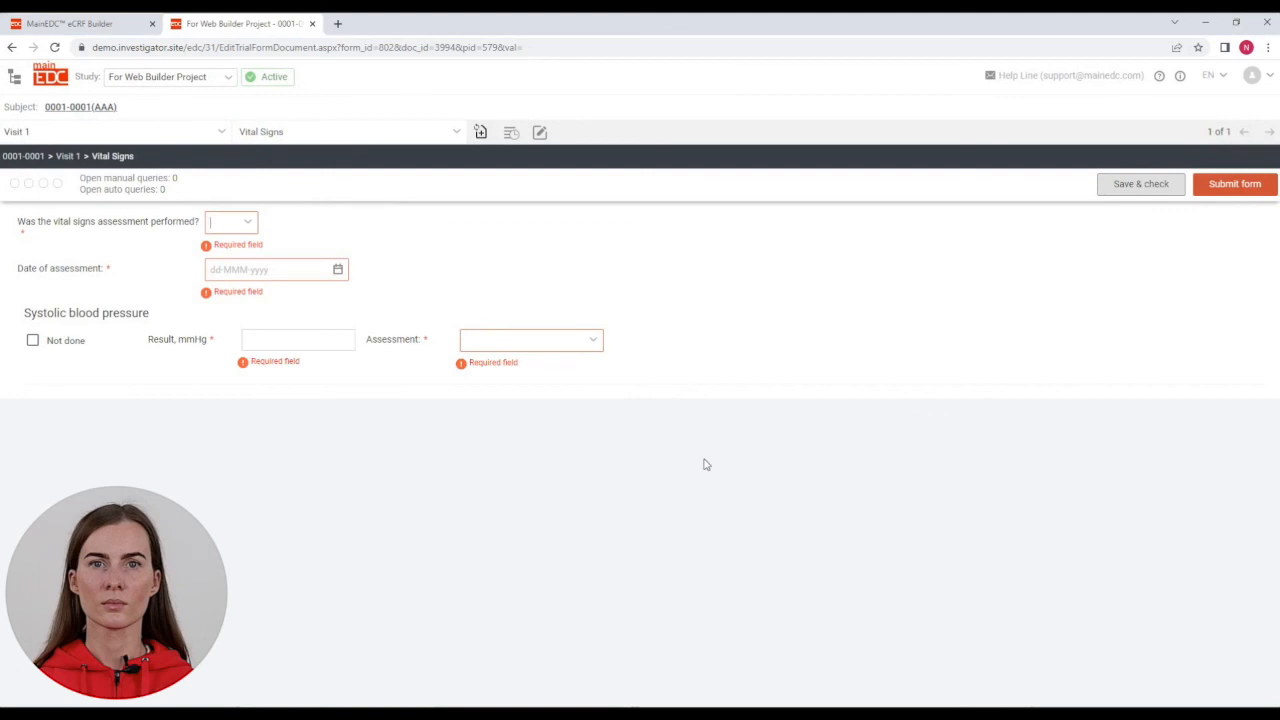
Step: Answer Yes to assessment performed on the Visit 1 Vital Signs form
{"action": "left_click", "coordinate": [248, 225]}
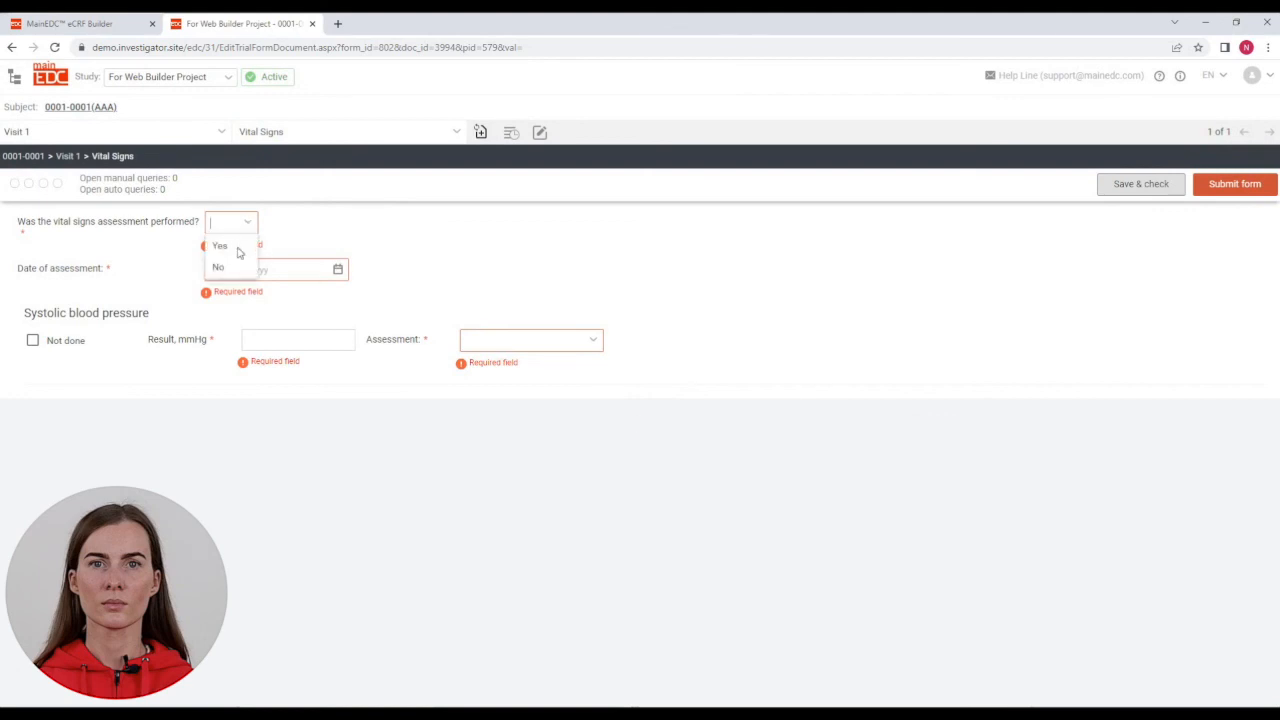
{"action": "left_click", "coordinate": [236, 267]}
{"action": "left_click", "coordinate": [243, 222]}
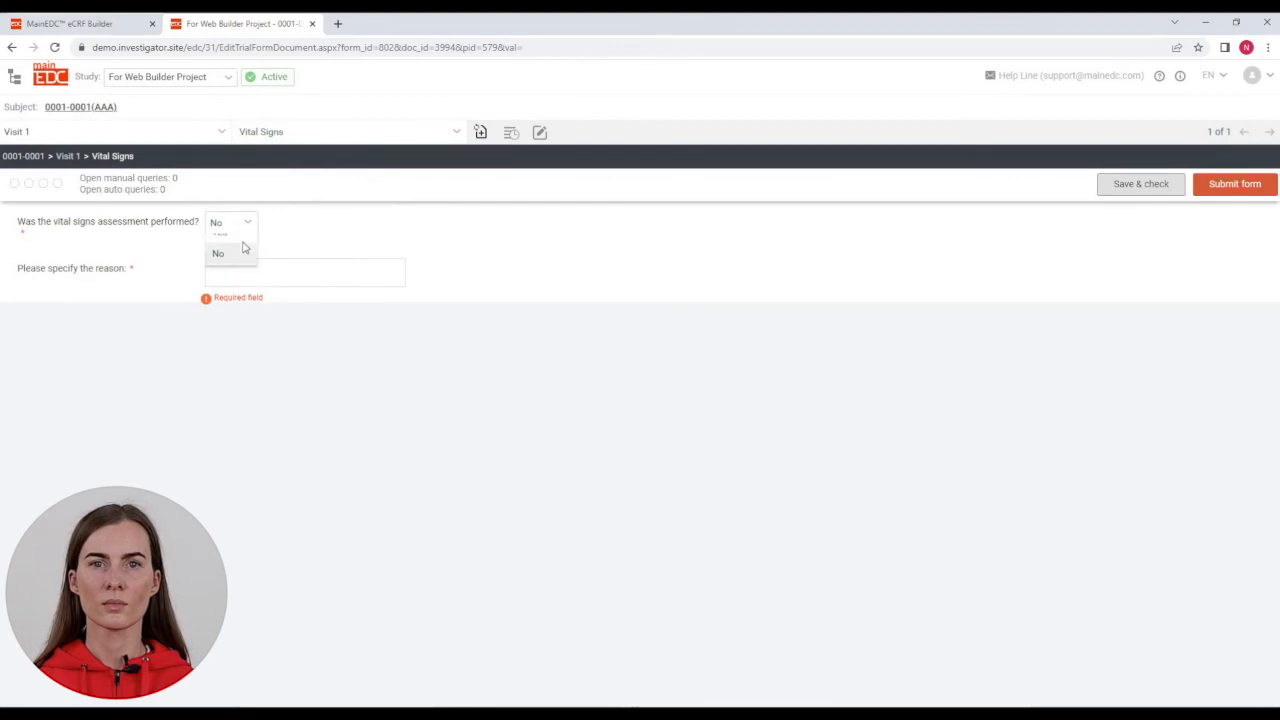
{"action": "left_click", "coordinate": [243, 248]}
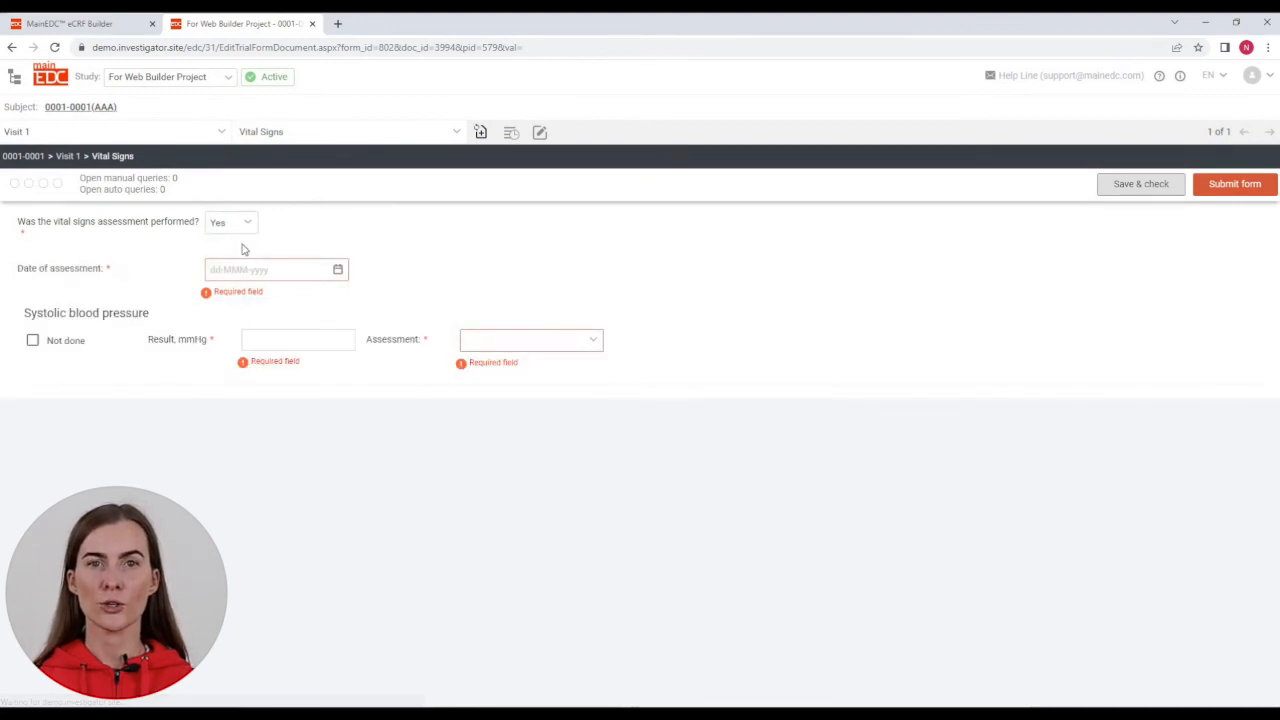